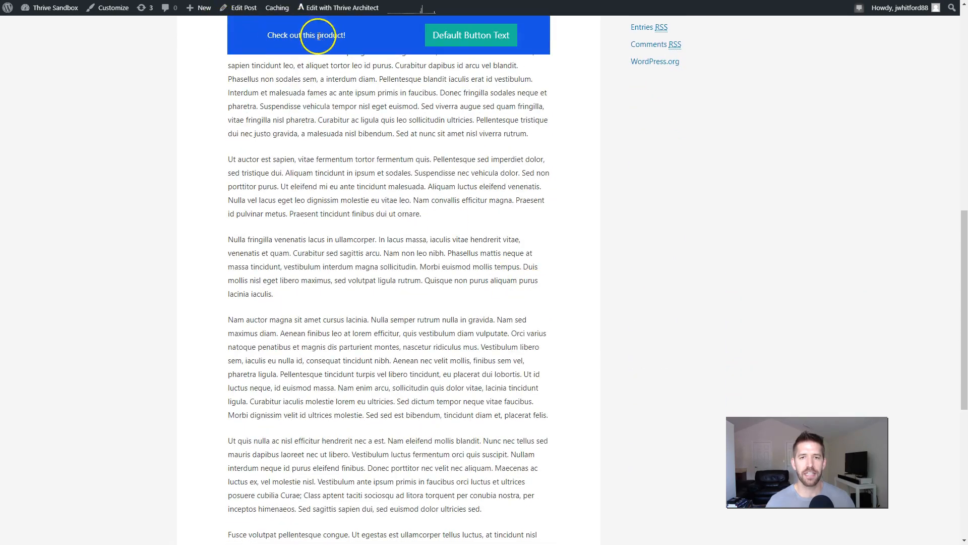
scroll(503, 180, "down", 6)
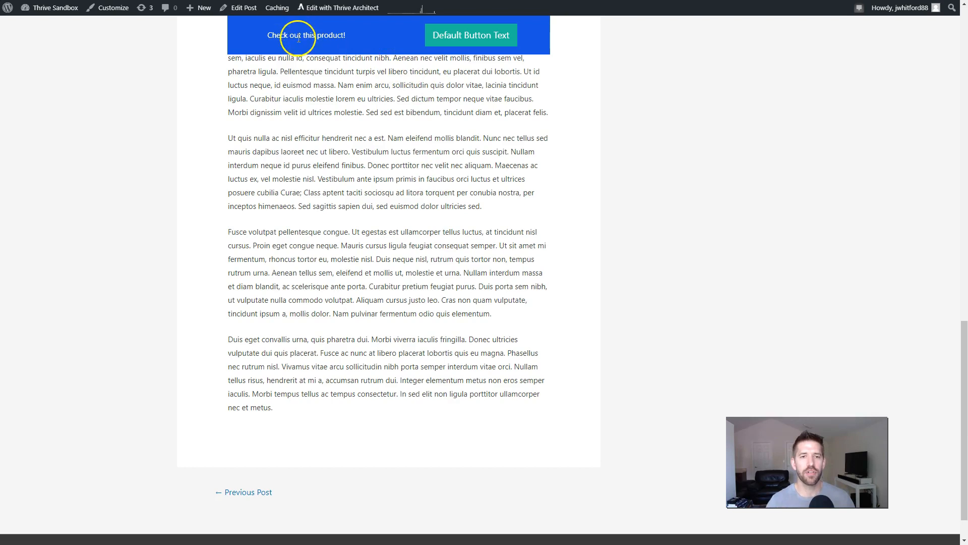
Step: Examine how the blue product bar behaves along the length of the Affiliate Marketing Example post
scroll(446, 154, "down", 1)
scroll(467, 234, "up", 15)
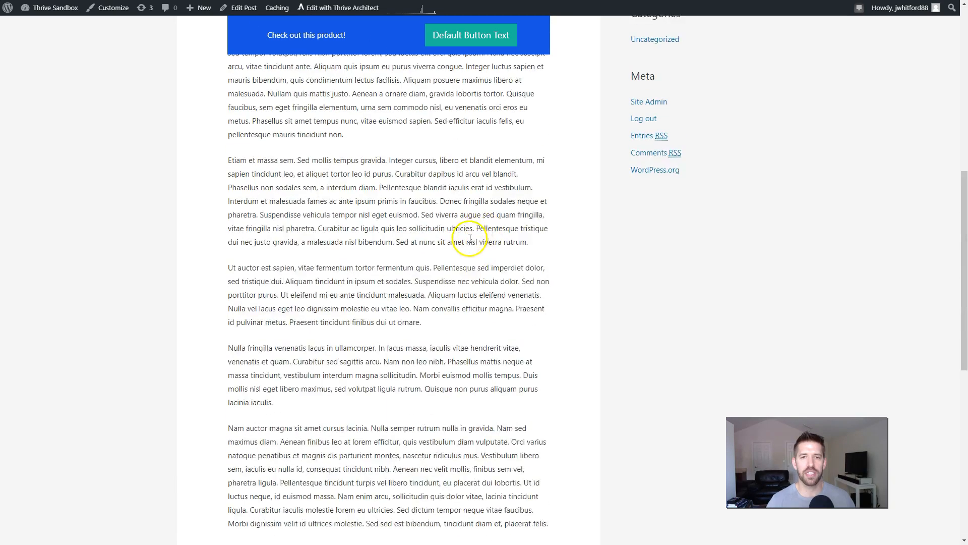
scroll(470, 238, "down", 2)
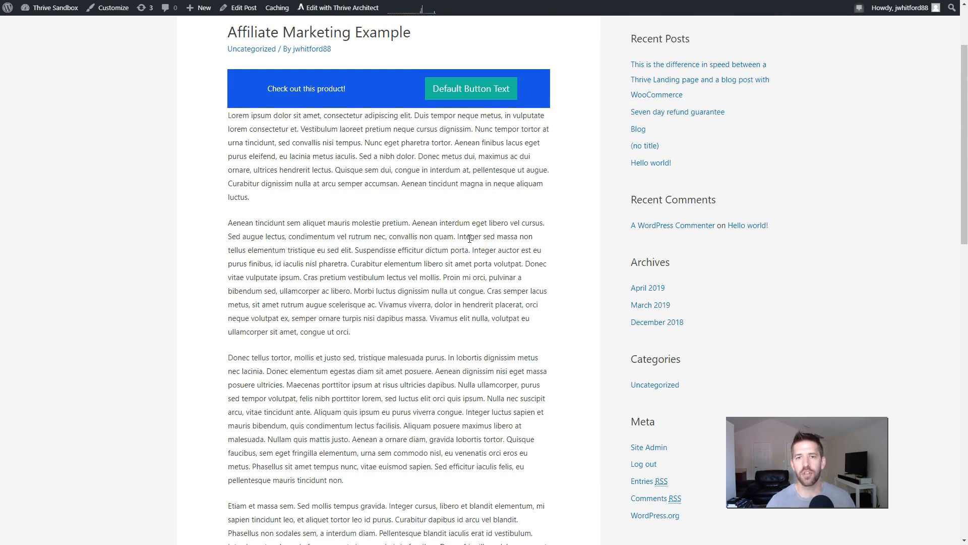
scroll(470, 238, "down", 7)
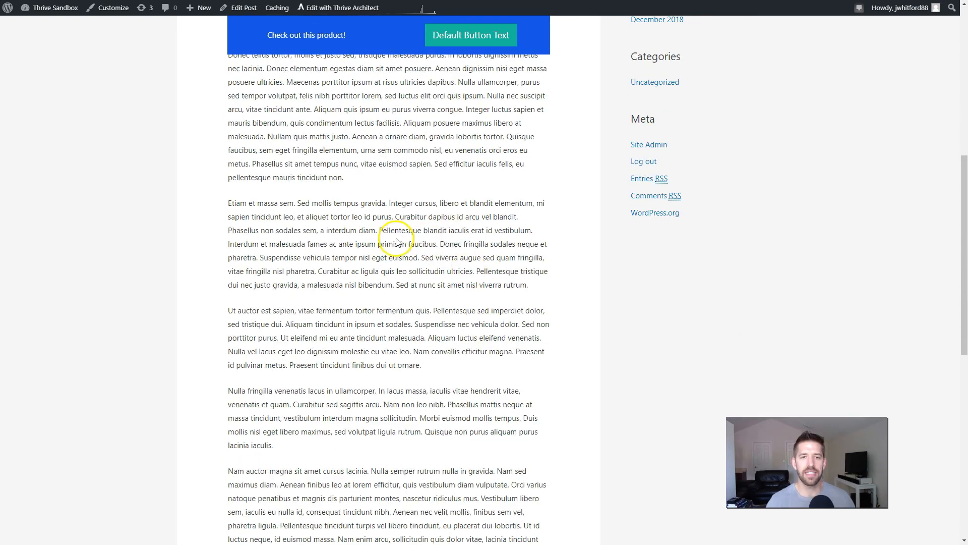
left_click_drag(307, 312, 429, 336)
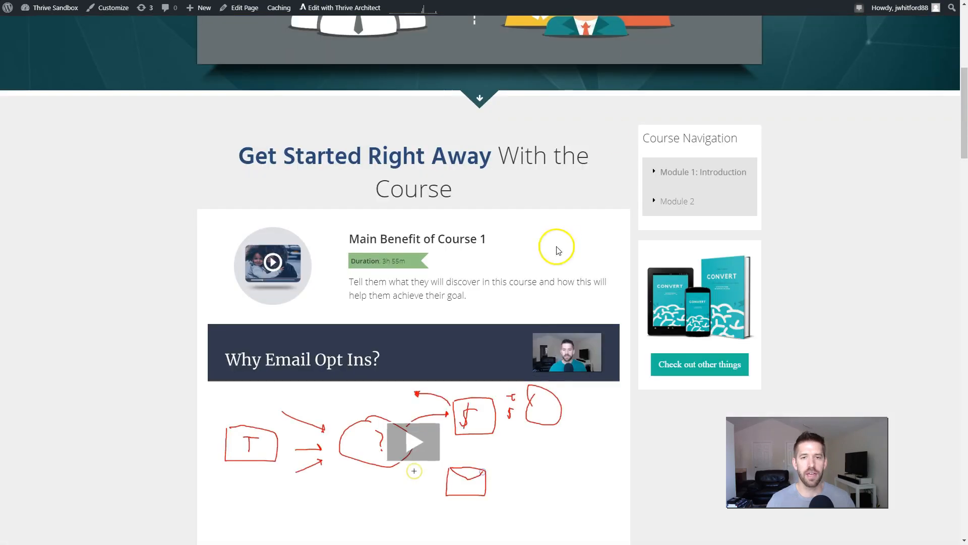
scroll(508, 240, "up", 8)
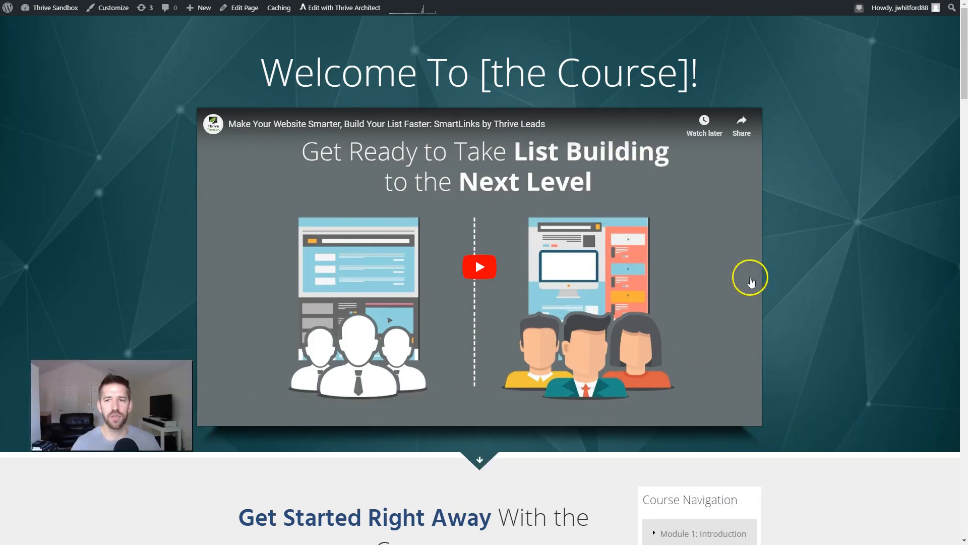
Step: Look through the course page's lesson sections and examine how its Course Navigation and product sidebar behave
scroll(748, 274, "down", 8)
scroll(502, 249, "down", 1)
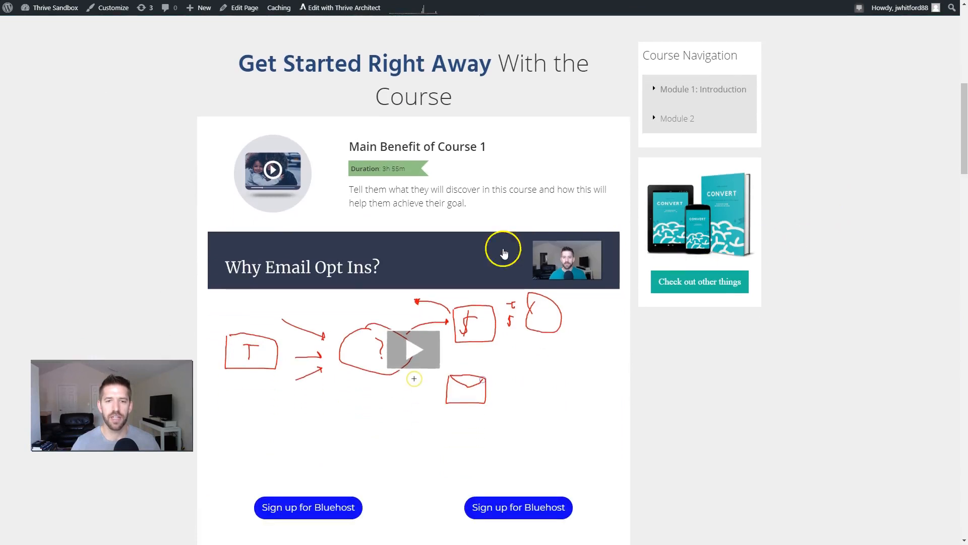
scroll(575, 227, "down", 2)
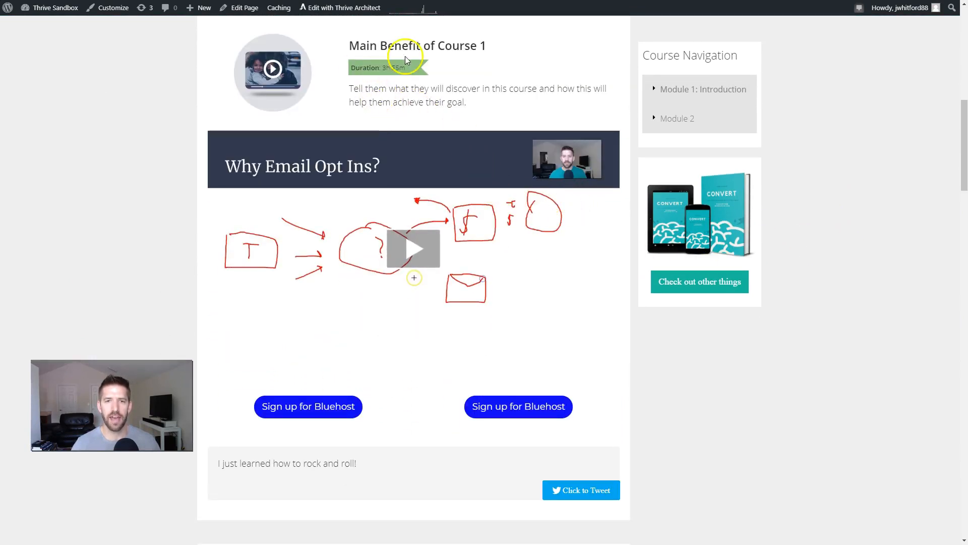
scroll(419, 108, "down", 2)
scroll(418, 173, "down", 3)
scroll(419, 339, "down", 12)
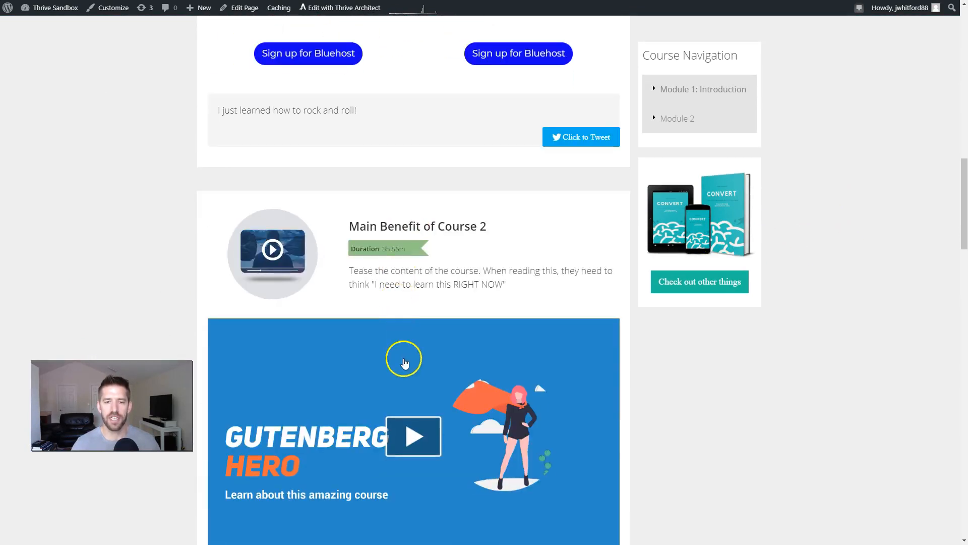
scroll(420, 342, "down", 1)
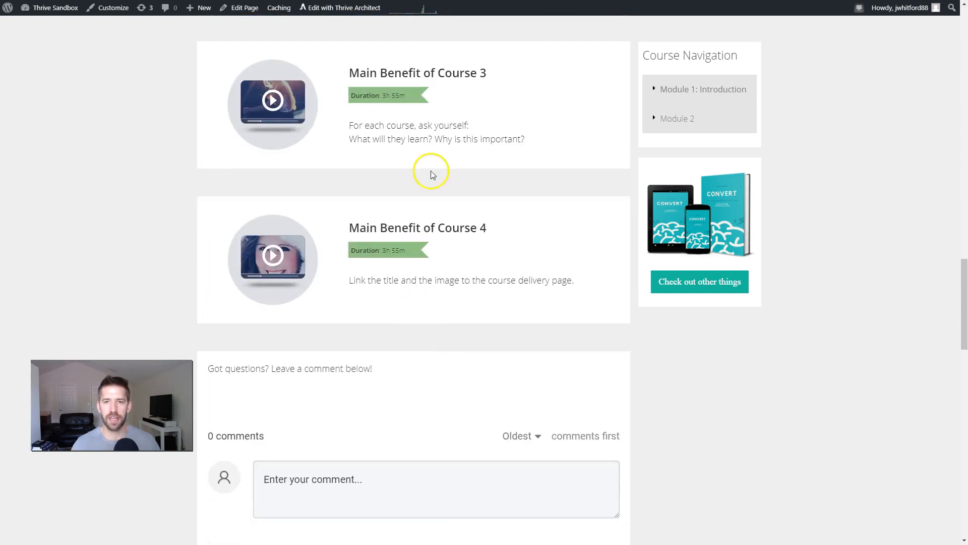
scroll(760, 177, "up", 8)
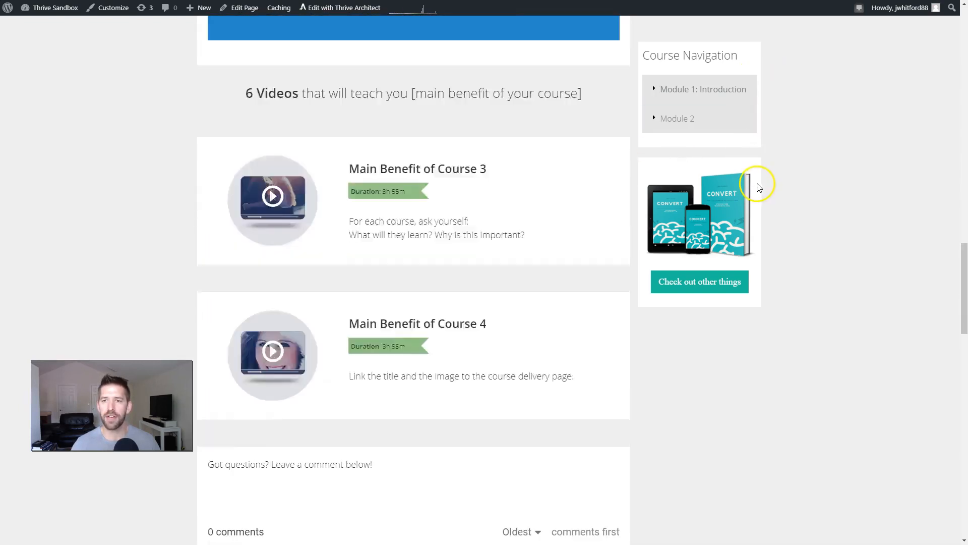
scroll(725, 215, "up", 13)
Step: Expand Module 1: Introduction in the Course Navigation and test its Module 1 and Module 2 links against the sidebar's behaviour
left_click(701, 225)
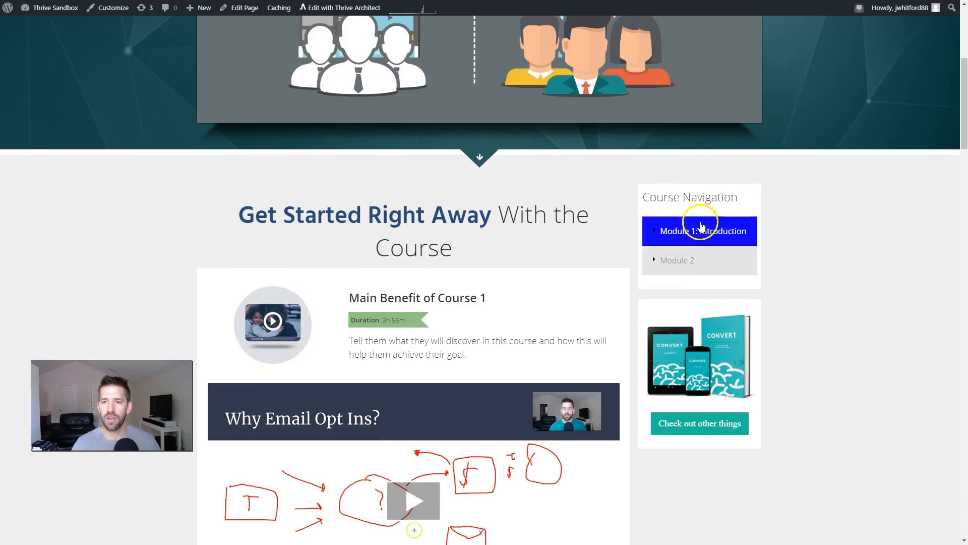
scroll(701, 212, "down", 3)
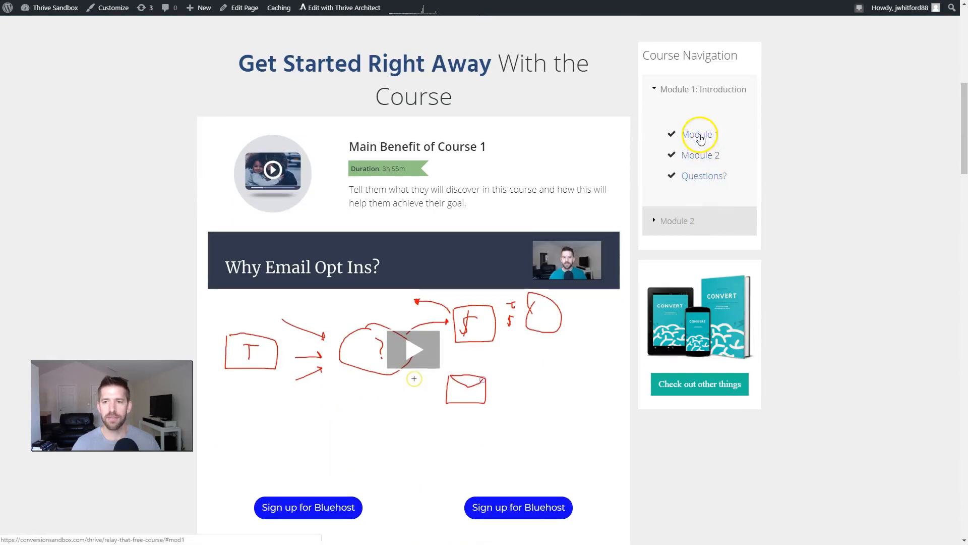
left_click(701, 162)
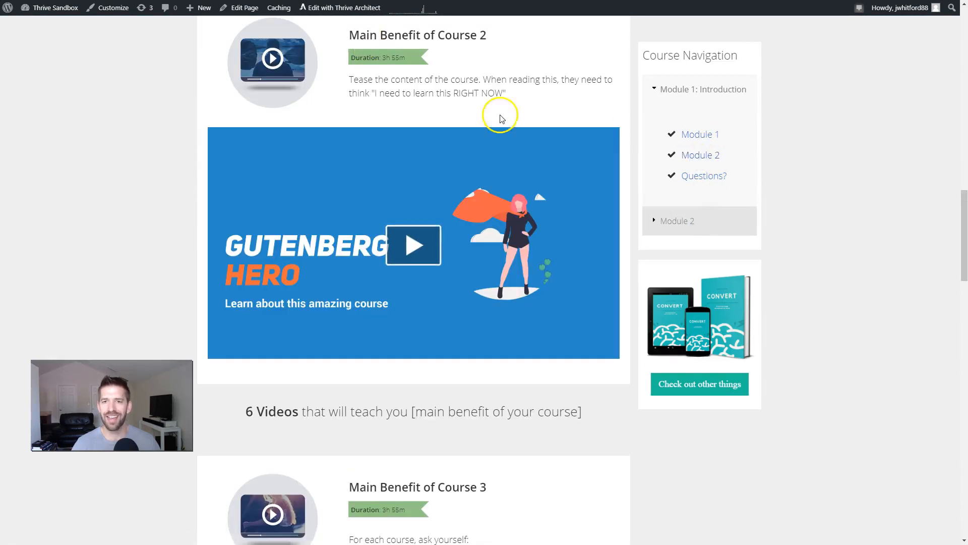
left_click(704, 134)
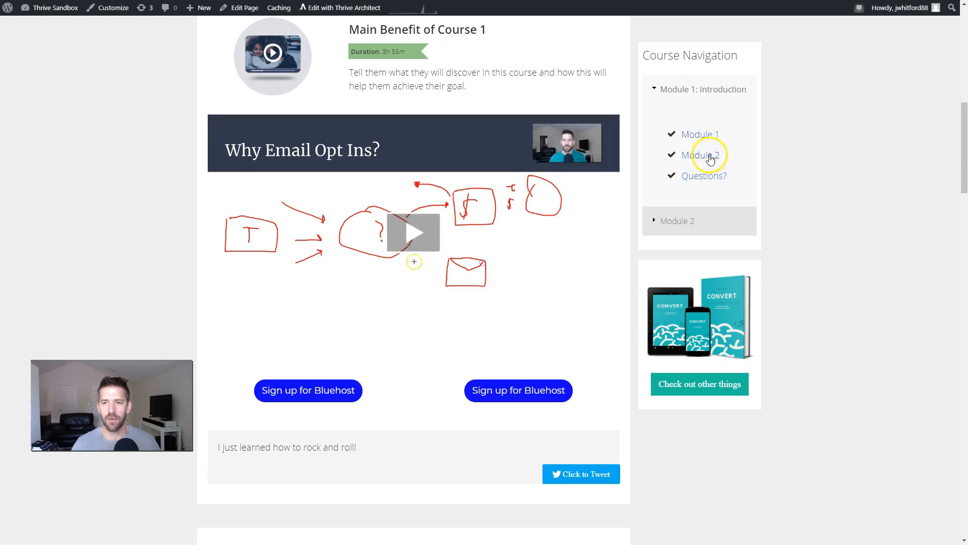
left_click(710, 154)
scroll(706, 227, "down", 3)
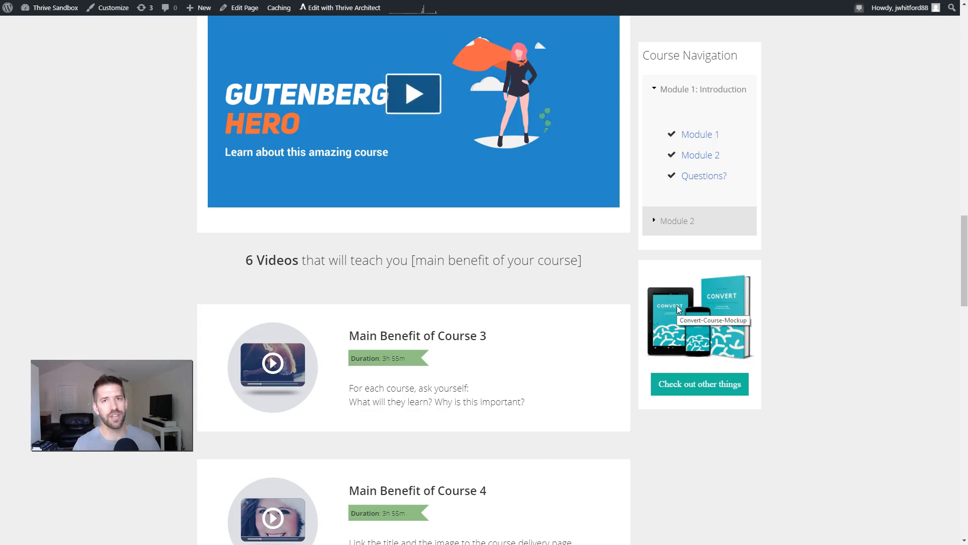
scroll(726, 332, "up", 15)
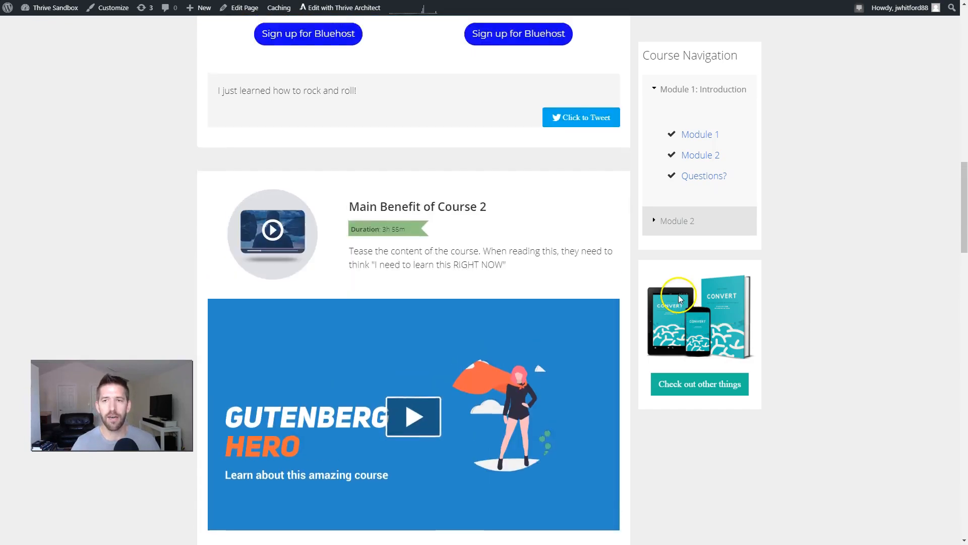
scroll(726, 332, "up", 3)
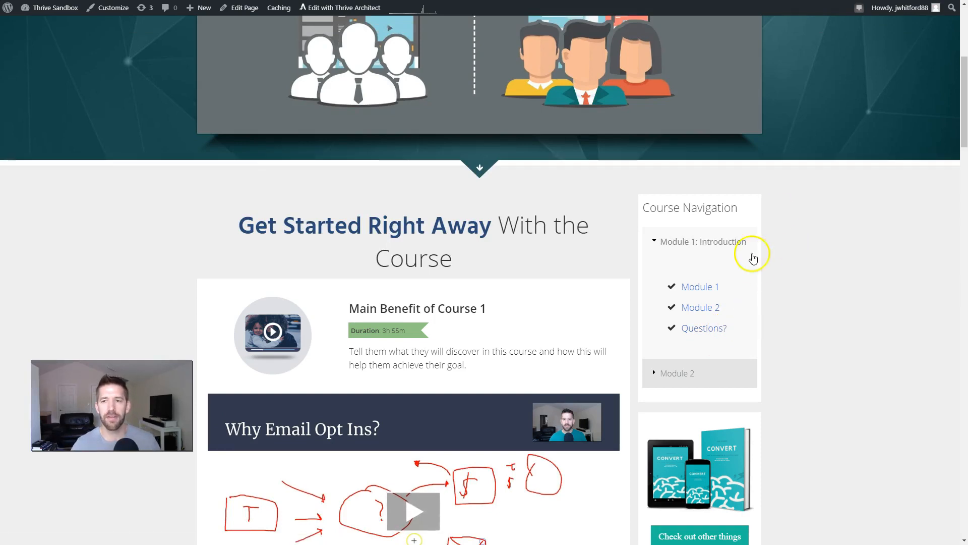
scroll(839, 273, "down", 5)
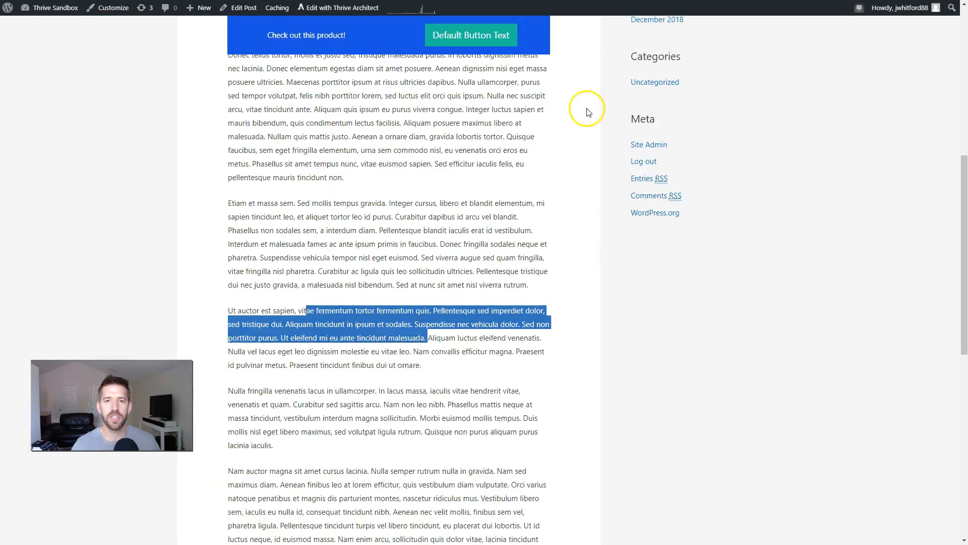
scroll(588, 112, "up", 8)
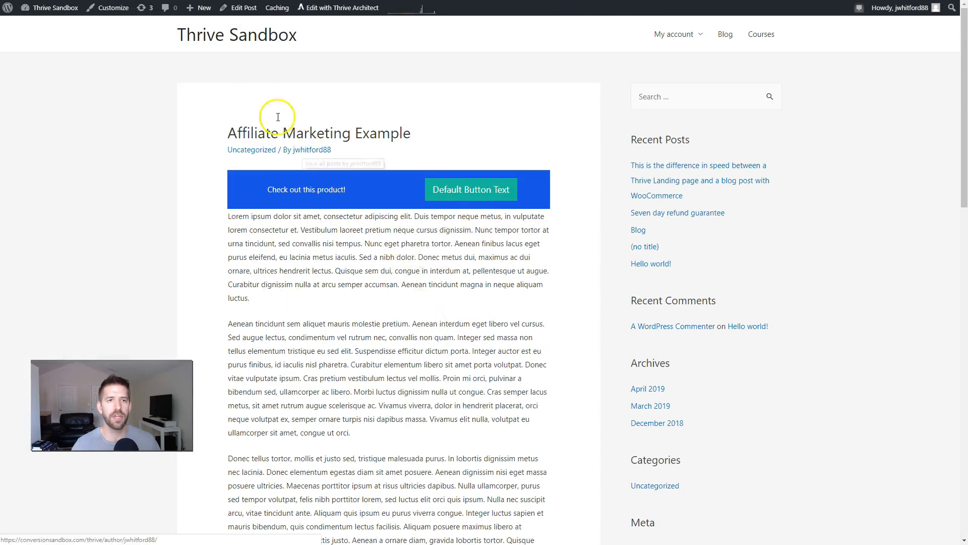
Step: Create a new post titled "Affiliate Marketing" and open it in Thrive Architect
mouse_move(189, 9)
left_click(194, 26)
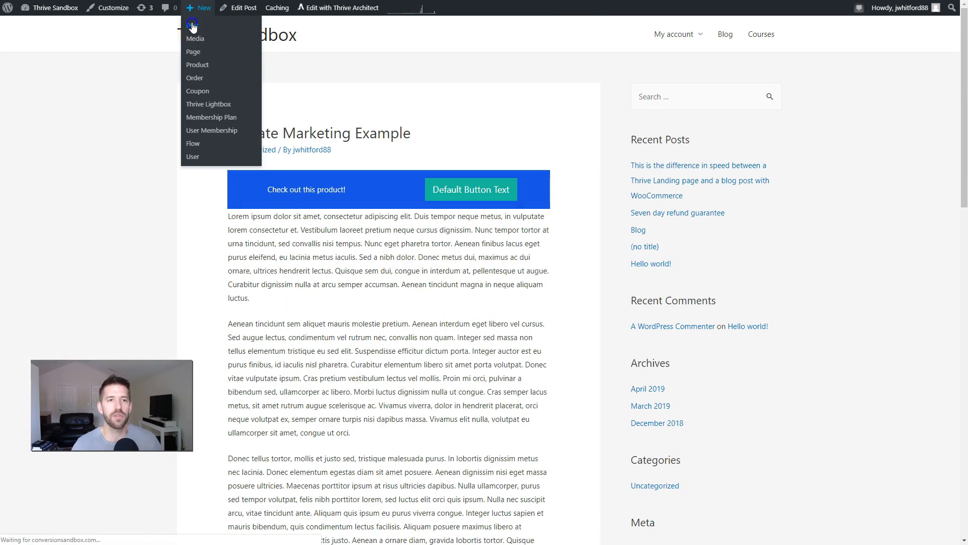
left_click(182, 40)
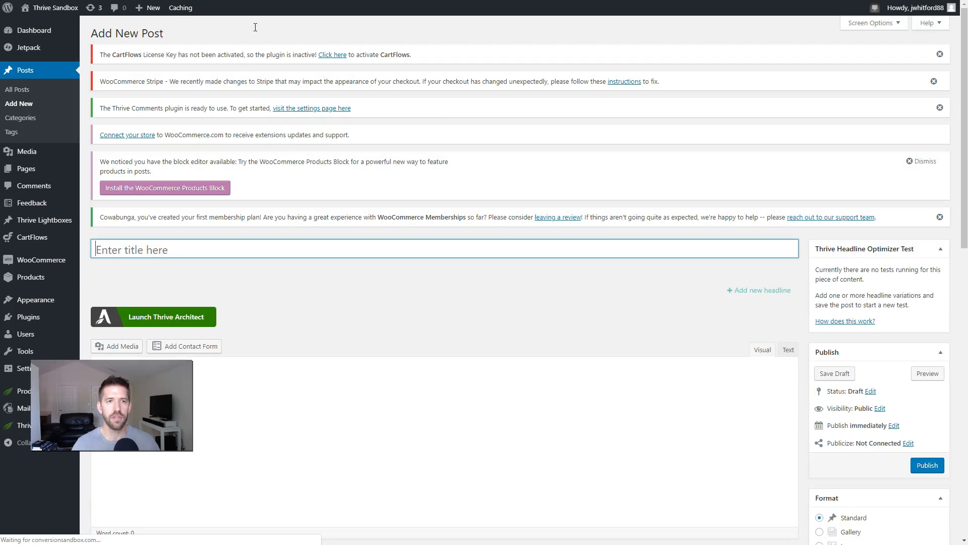
scroll(262, 45, "down", 3)
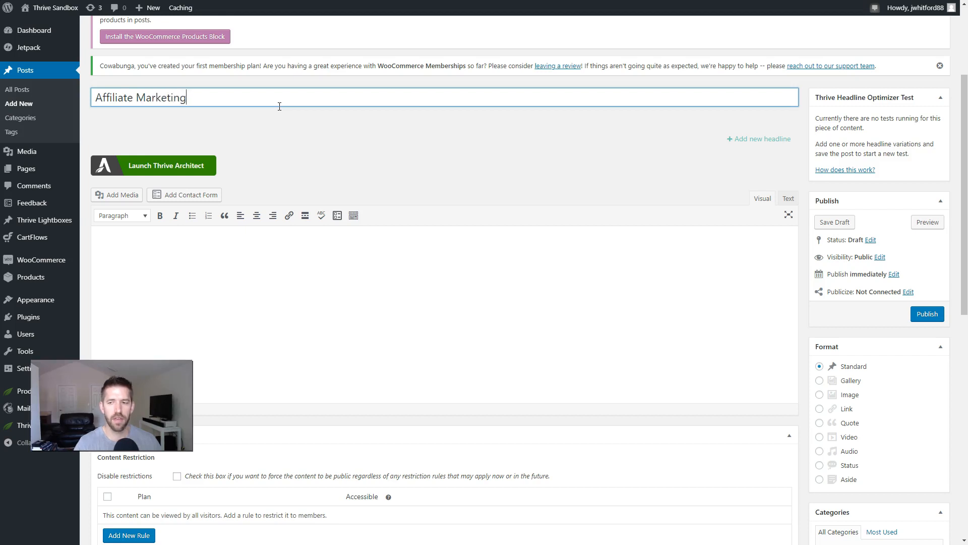
left_click(412, 358)
left_click(171, 166)
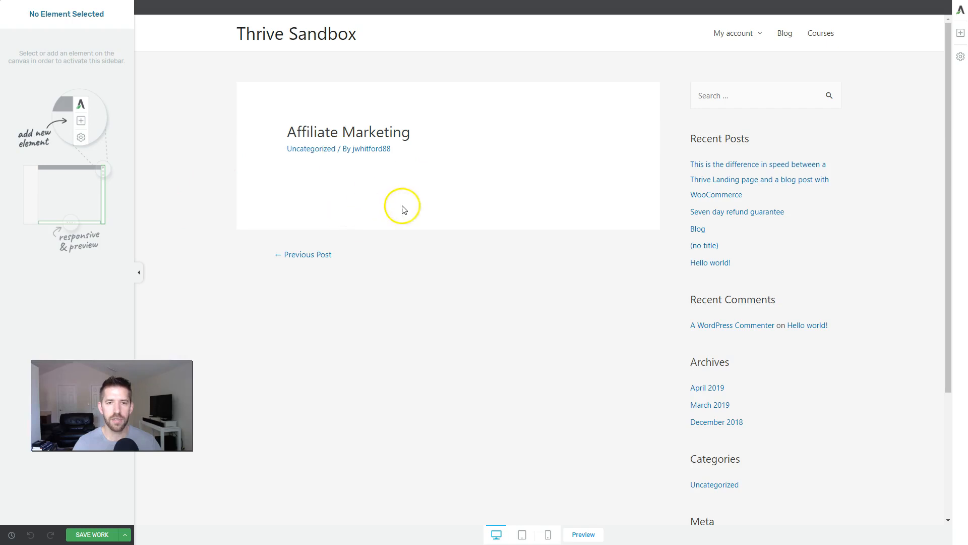
Step: Add a Text element below the post title and paste the lorem ipsum article text into it
left_click(961, 33)
left_click(867, 82)
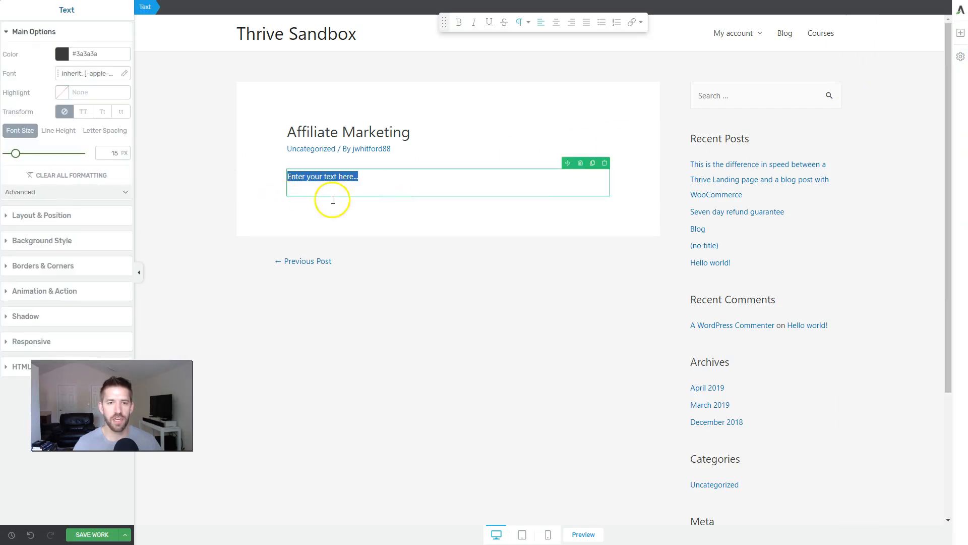
key("ctrl+v")
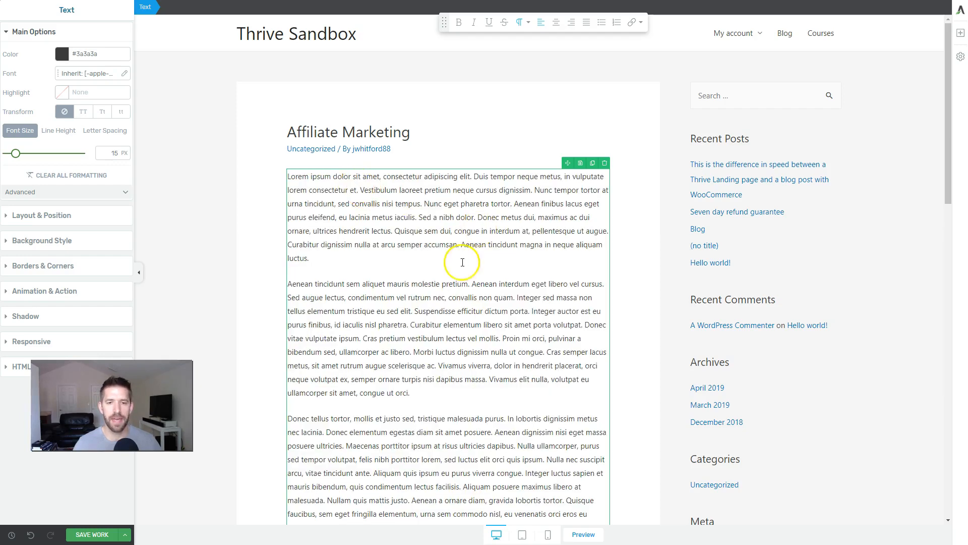
scroll(462, 262, "down", 15)
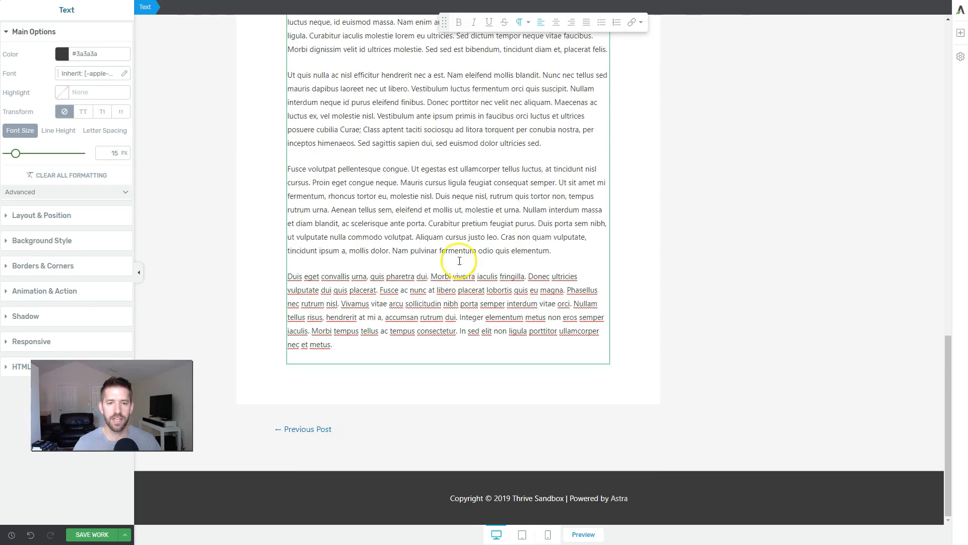
scroll(430, 262, "up", 15)
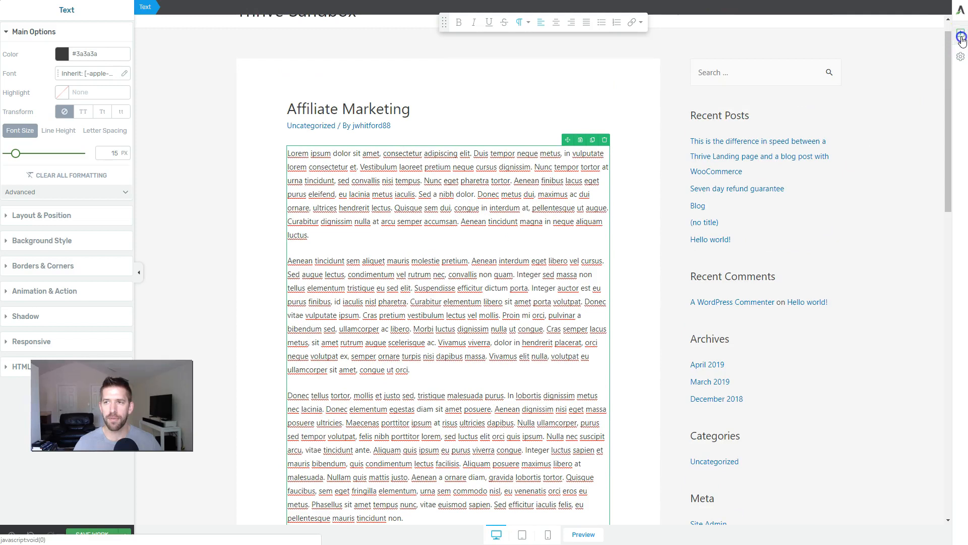
Step: Insert the Relaythat-Appsumo-Review.png image from the media library between the article's second and third paragraphs
left_click(960, 33)
left_click_drag(925, 71, 435, 339)
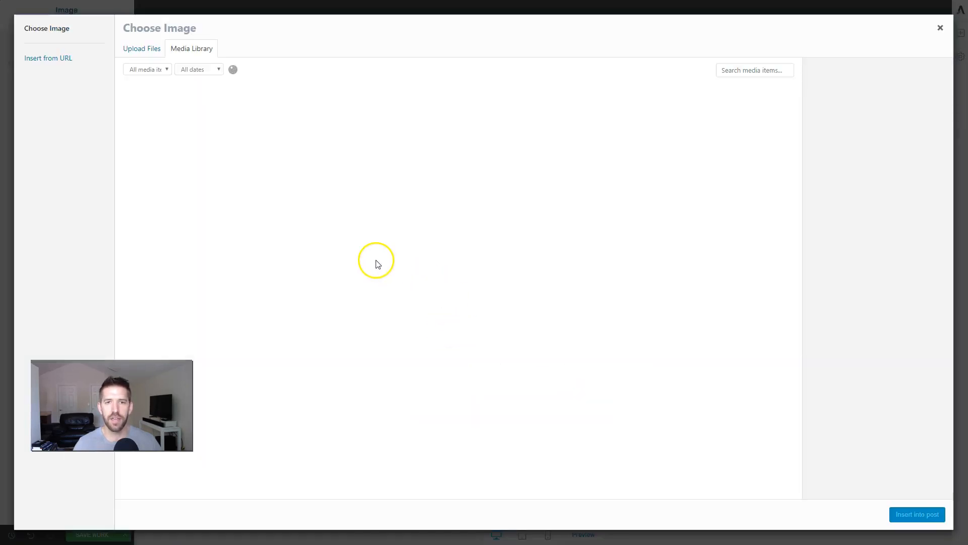
left_click(300, 114)
left_click(249, 123)
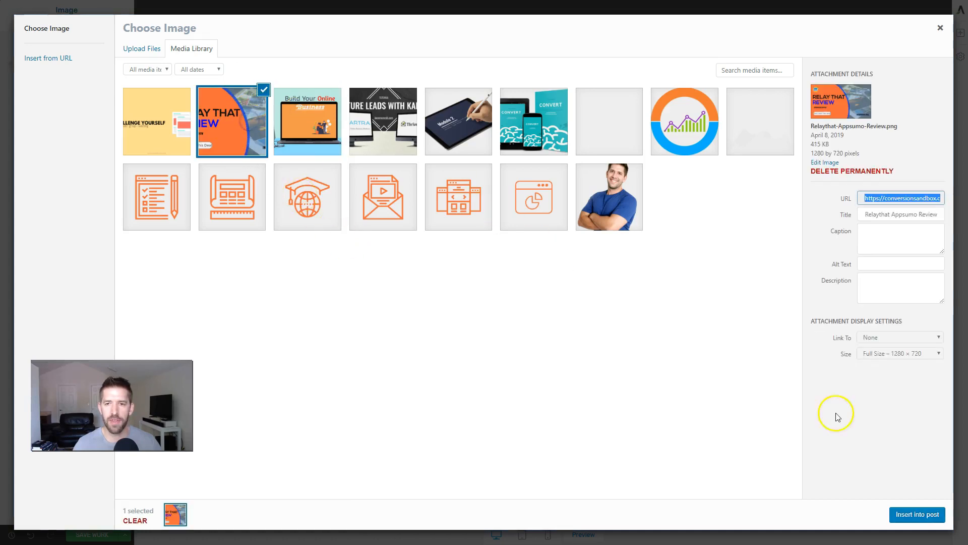
left_click(918, 514)
scroll(496, 324, "down", 3)
left_click(510, 432)
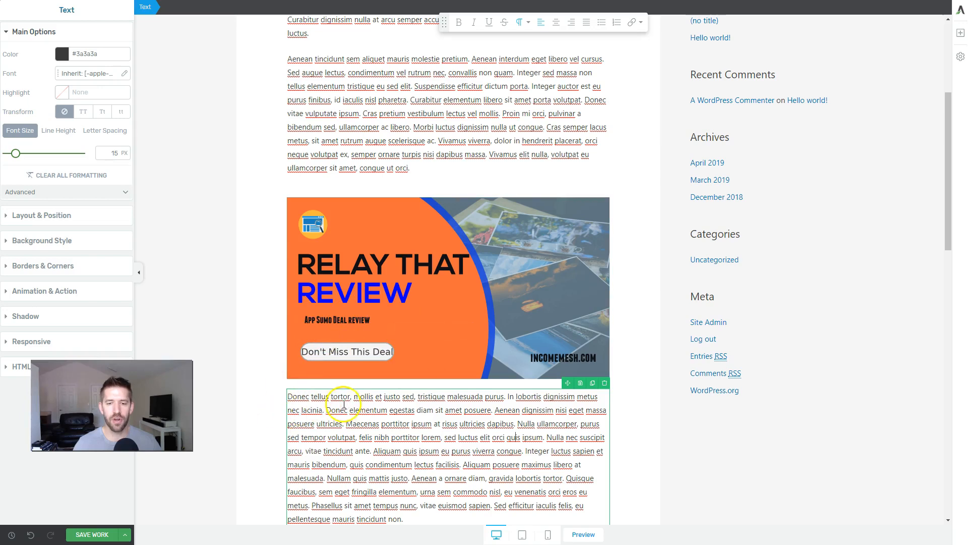
Step: Add a Background Section directly below the Relay That Review image, above the third paragraph
scroll(354, 402, "down", 15)
scroll(357, 398, "up", 14)
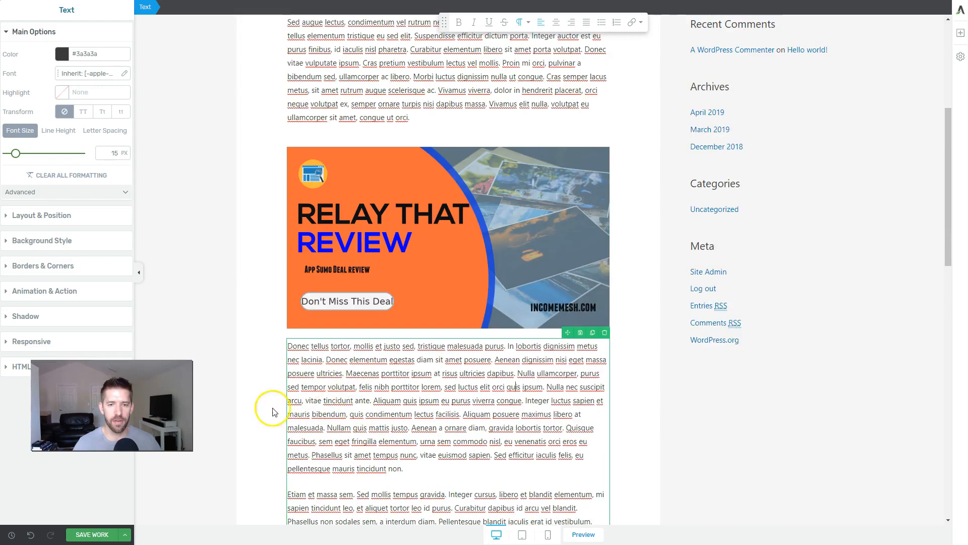
left_click(418, 334)
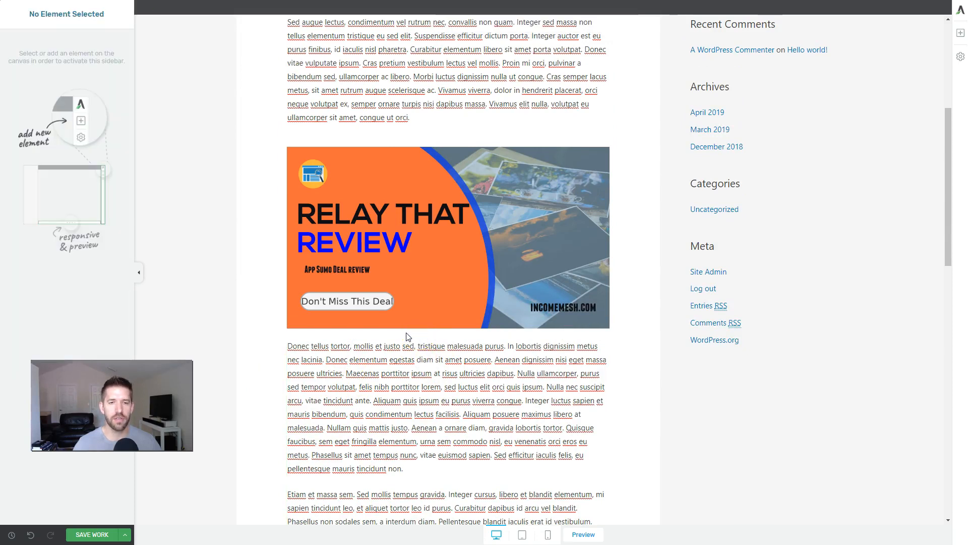
left_click(961, 34)
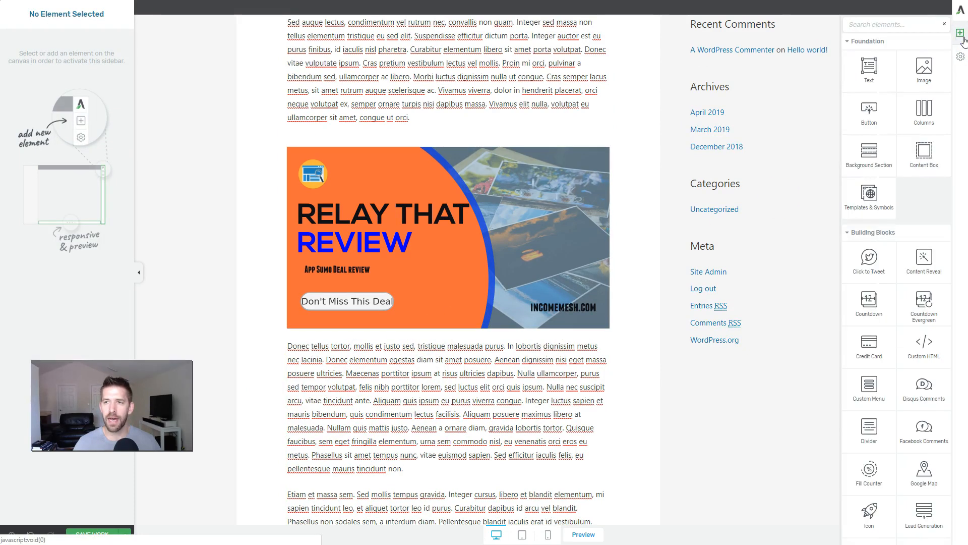
left_click_drag(865, 156, 484, 325)
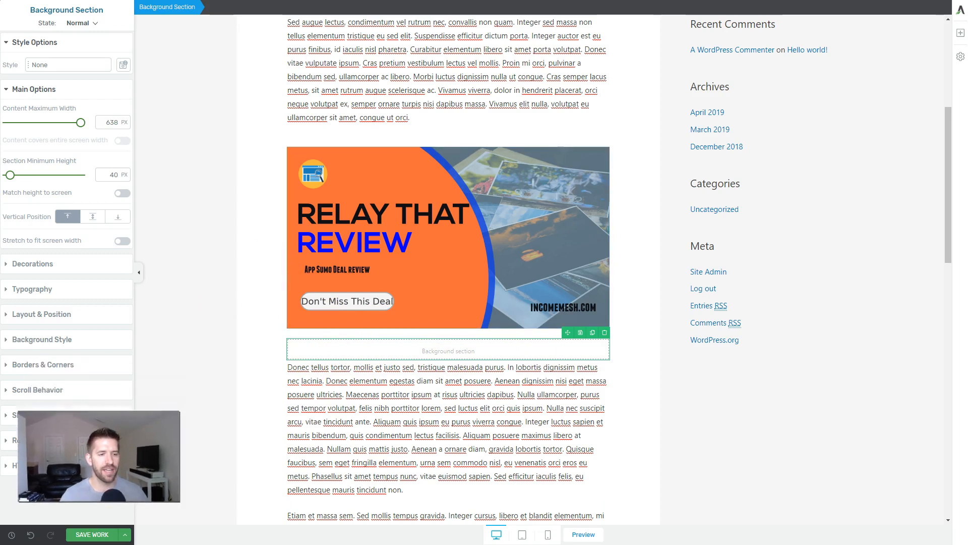
Step: Give the background section below the review image a solid blue #186af9 background color
left_click(39, 340)
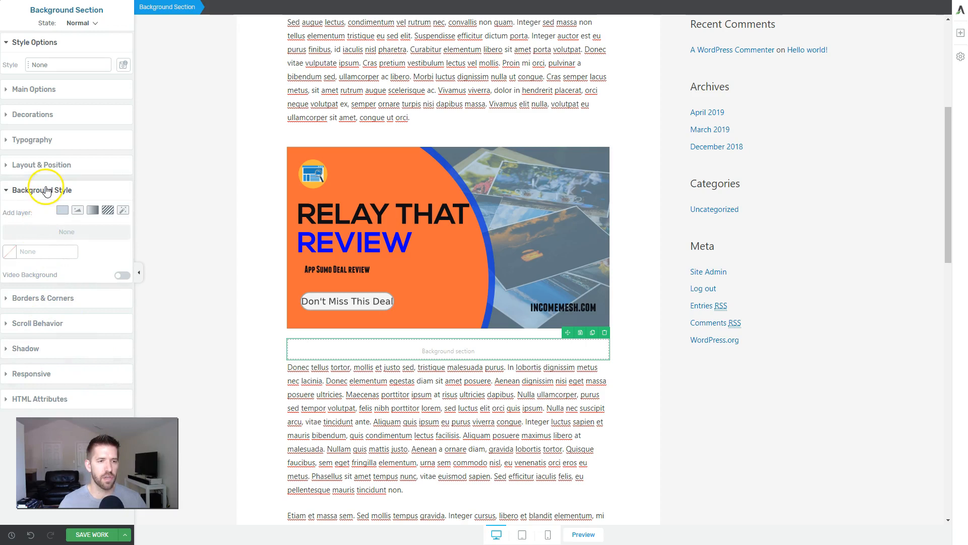
left_click(66, 211)
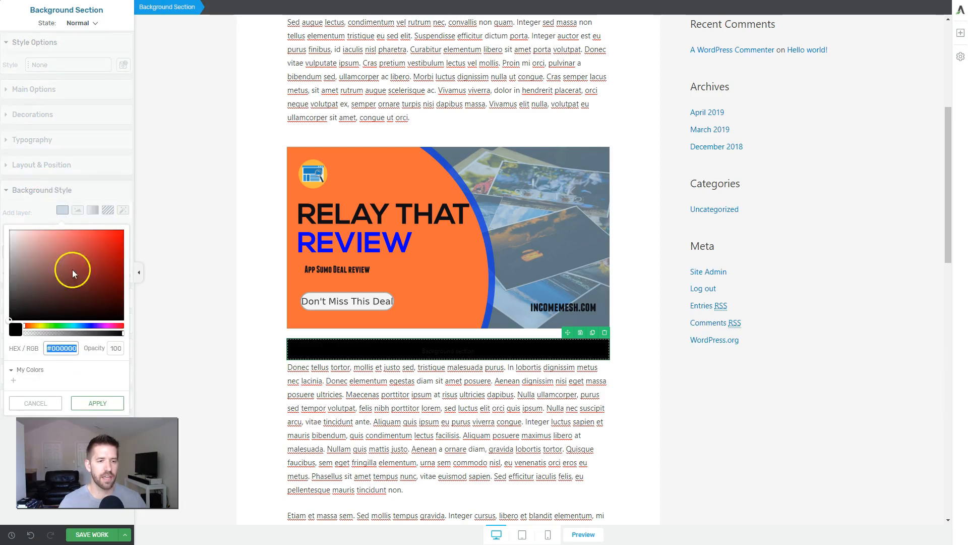
left_click_drag(78, 328, 84, 330)
left_click_drag(98, 254, 112, 234)
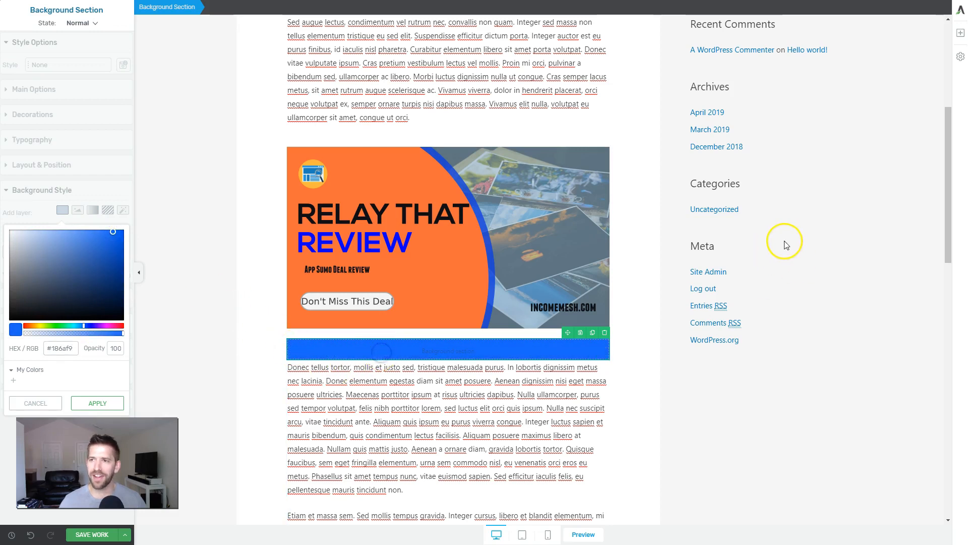
Step: Insert a Columns element with two equal 1/2 columns inside the blue background section and open its main options
left_click(963, 35)
left_click_drag(925, 108, 461, 361)
left_click(399, 359)
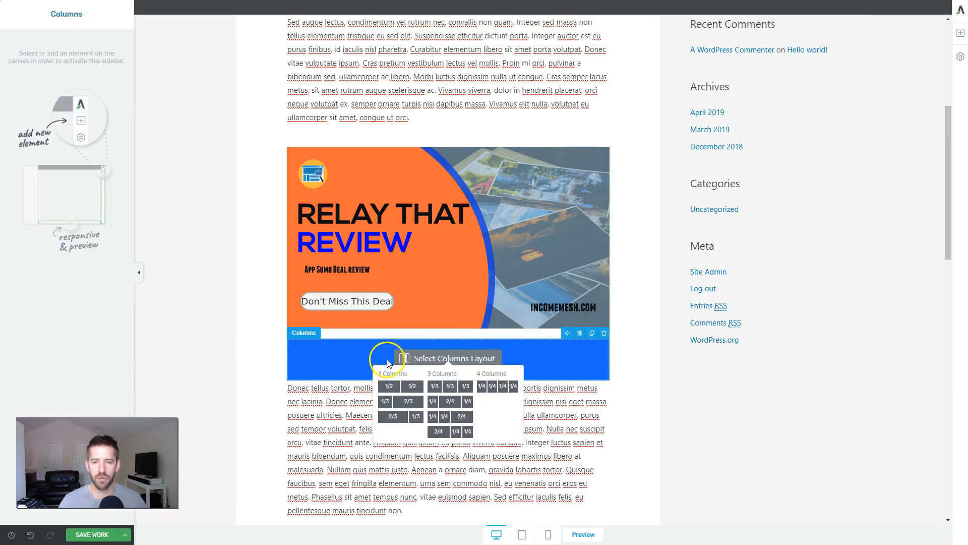
left_click(403, 382)
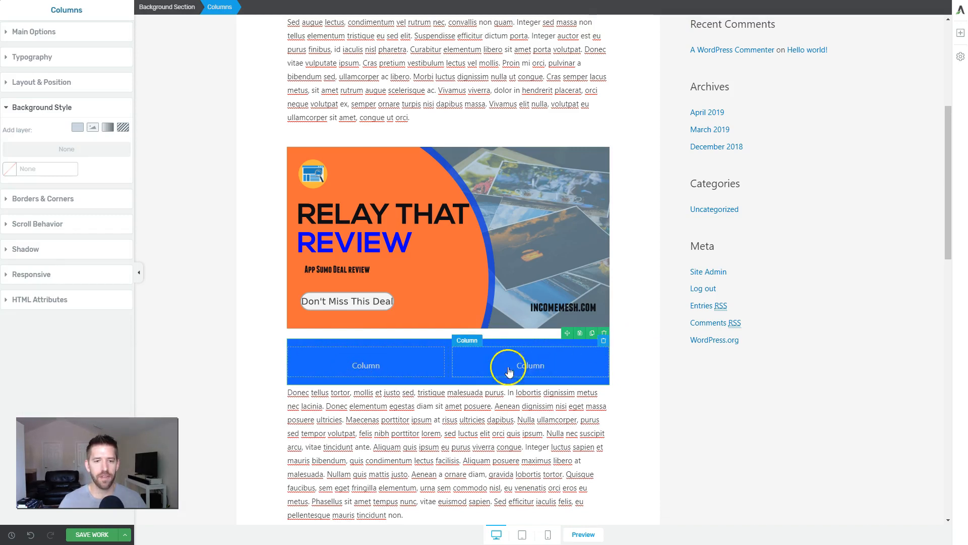
left_click(431, 373)
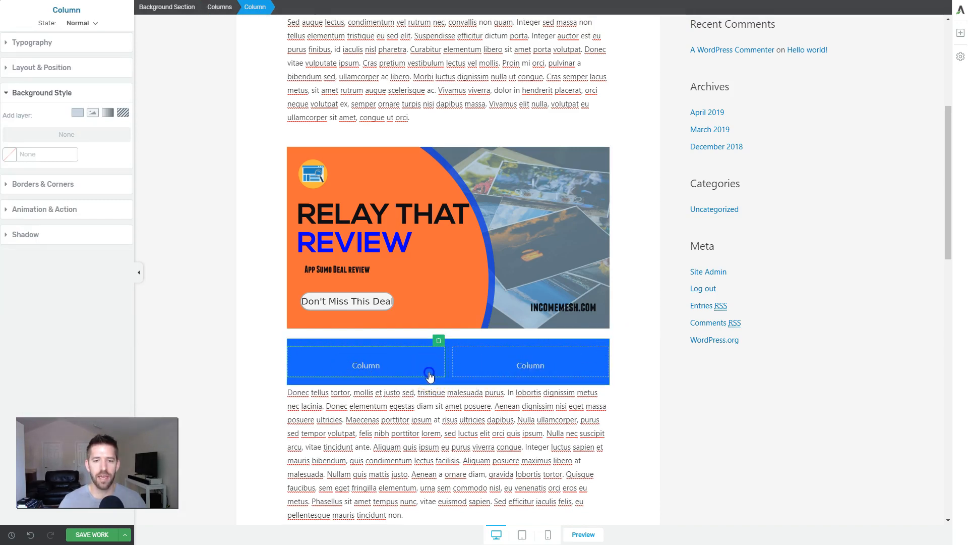
left_click(227, 10)
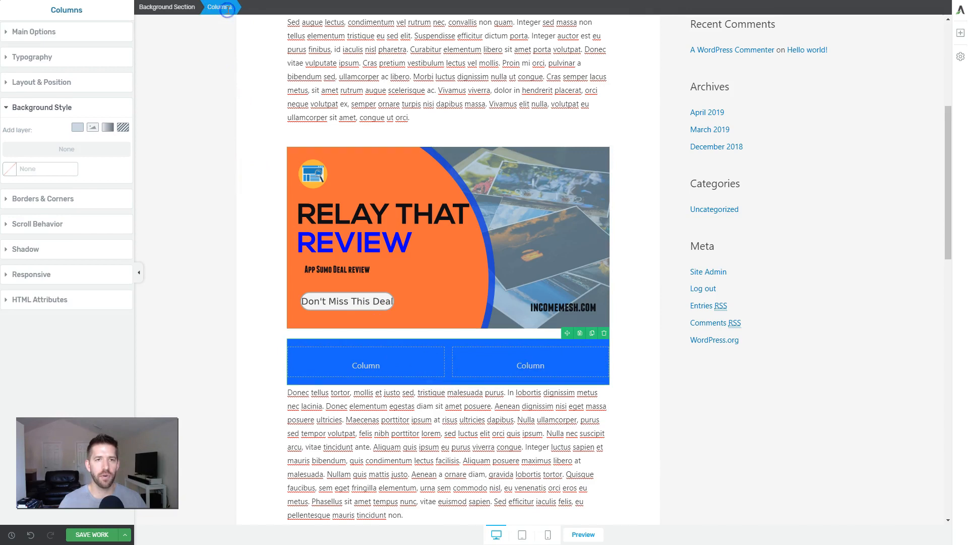
left_click(45, 34)
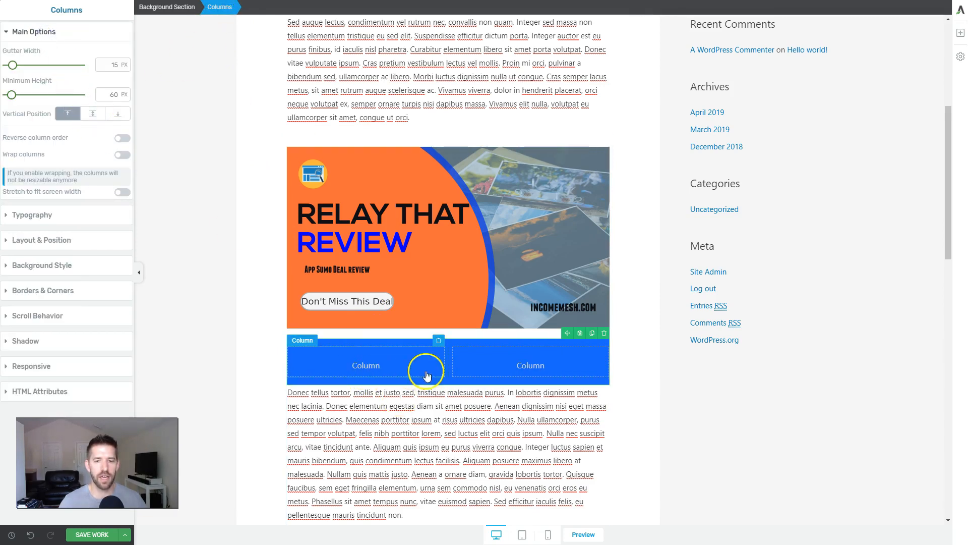
Step: Add a Text element in plain text format to the first column and a Button element to the second column
left_click(960, 33)
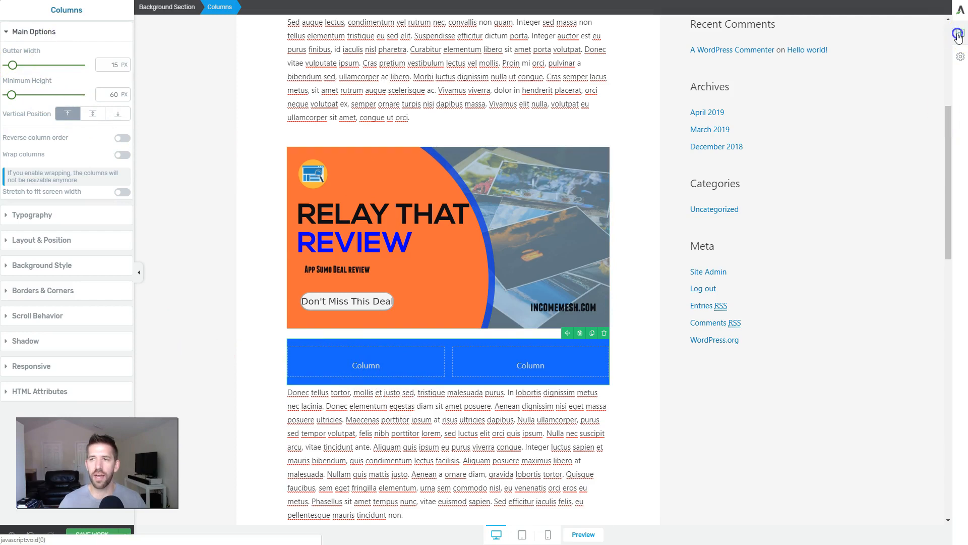
left_click_drag(867, 73, 385, 363)
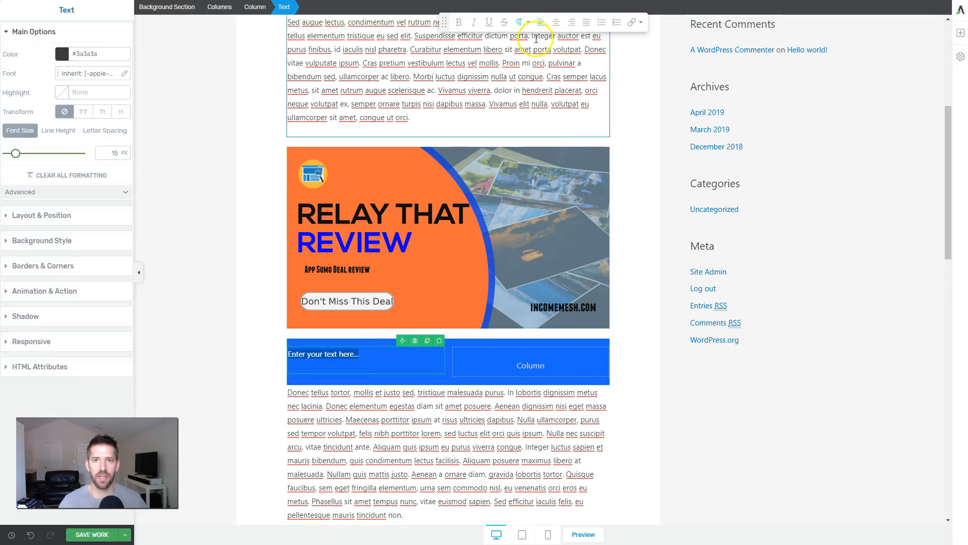
left_click(527, 22)
left_click(523, 182)
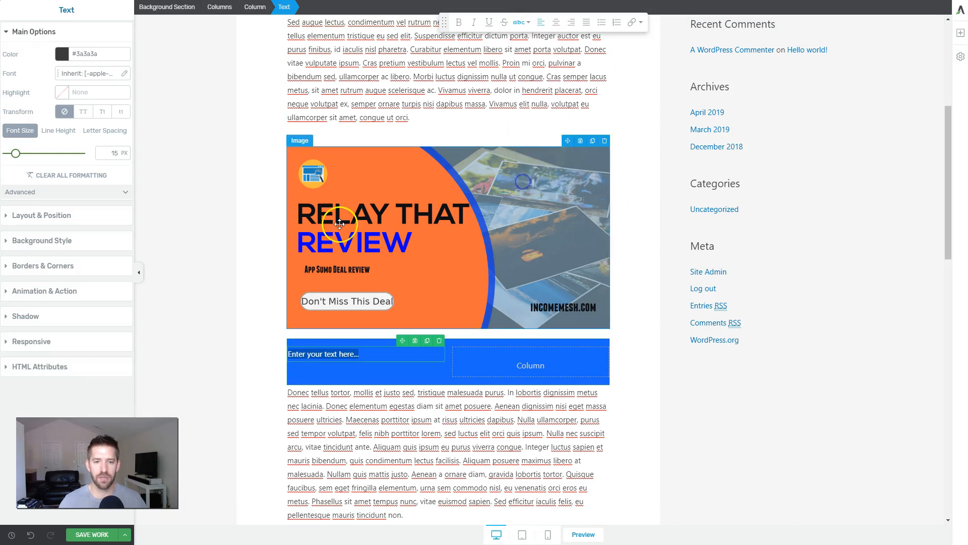
left_click(960, 33)
left_click_drag(869, 109, 535, 363)
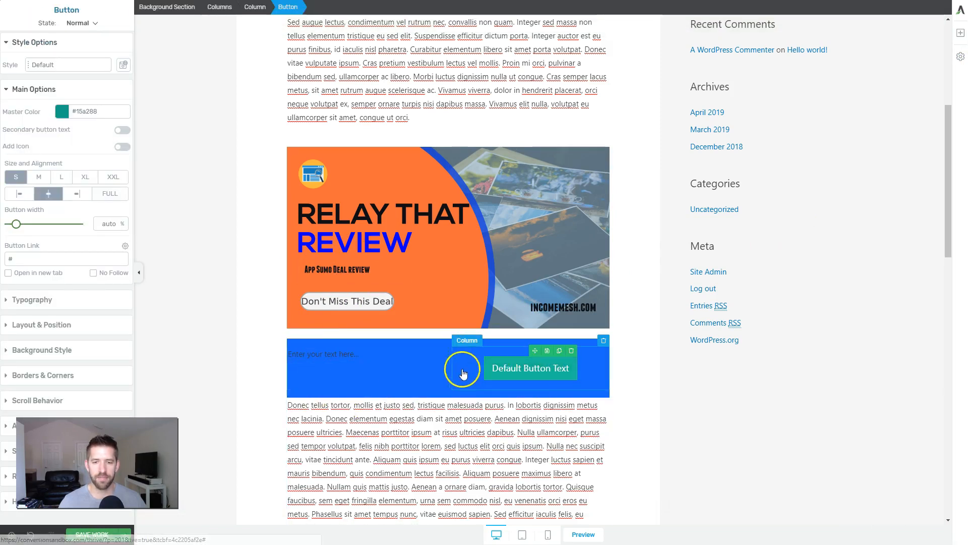
Step: Set the background section's typography to white #ffffff and bold
left_click(363, 341)
left_click(174, 8)
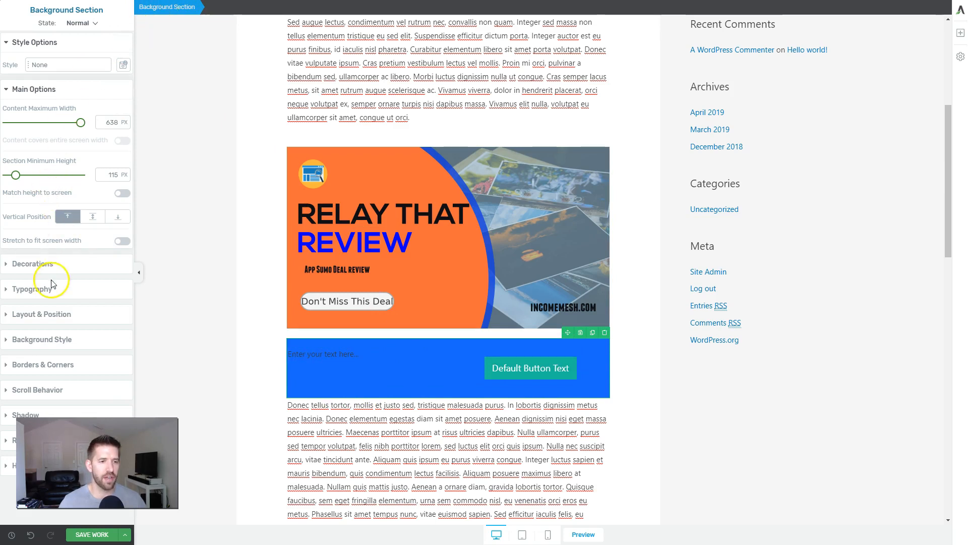
left_click(33, 291)
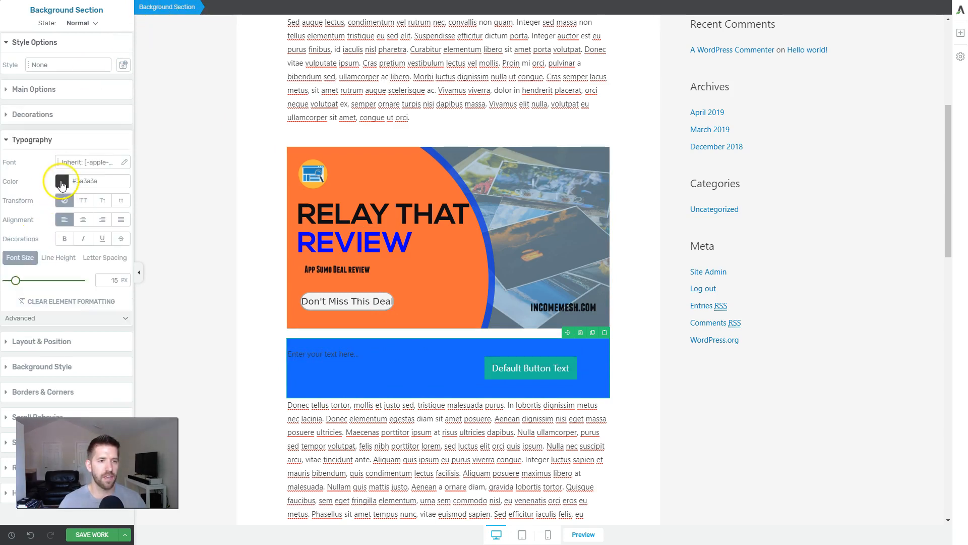
left_click(61, 181)
left_click(49, 230)
left_click_drag(50, 229, 4, 200)
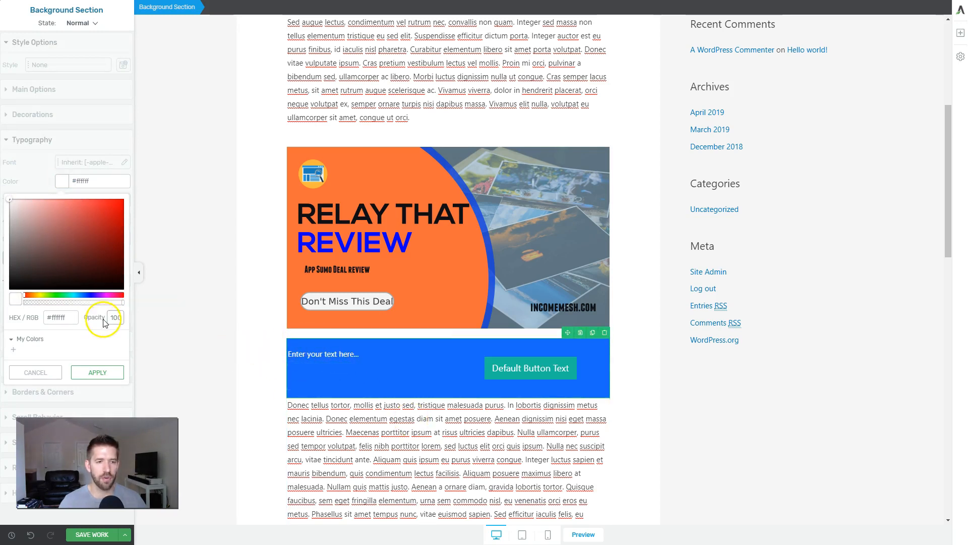
left_click(99, 373)
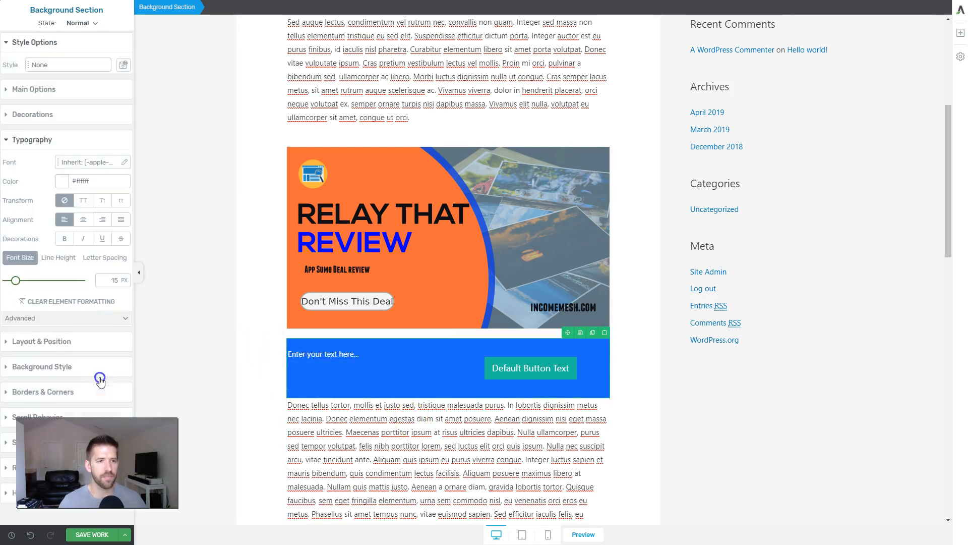
left_click(65, 239)
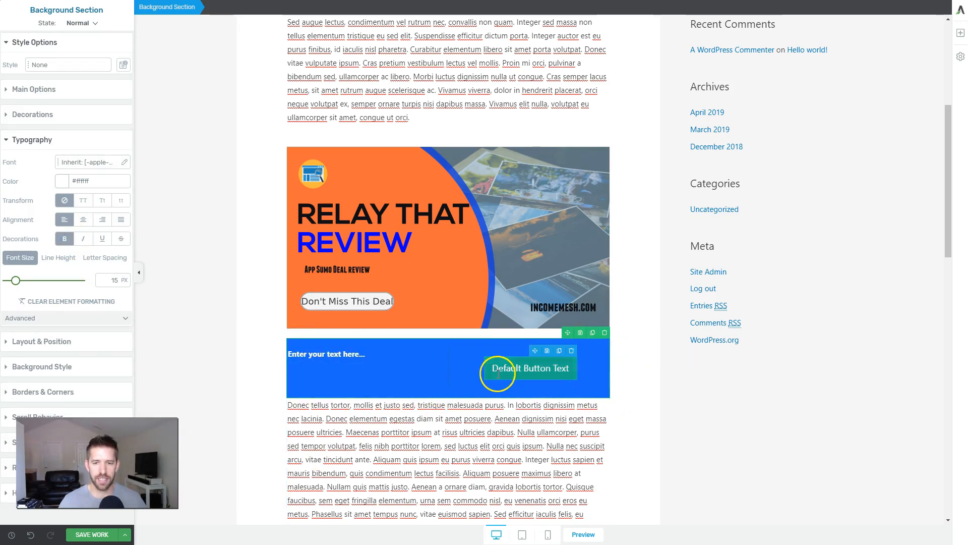
Step: Set the vertical position of the Columns element to center so the text lines up with the button
left_click(385, 349)
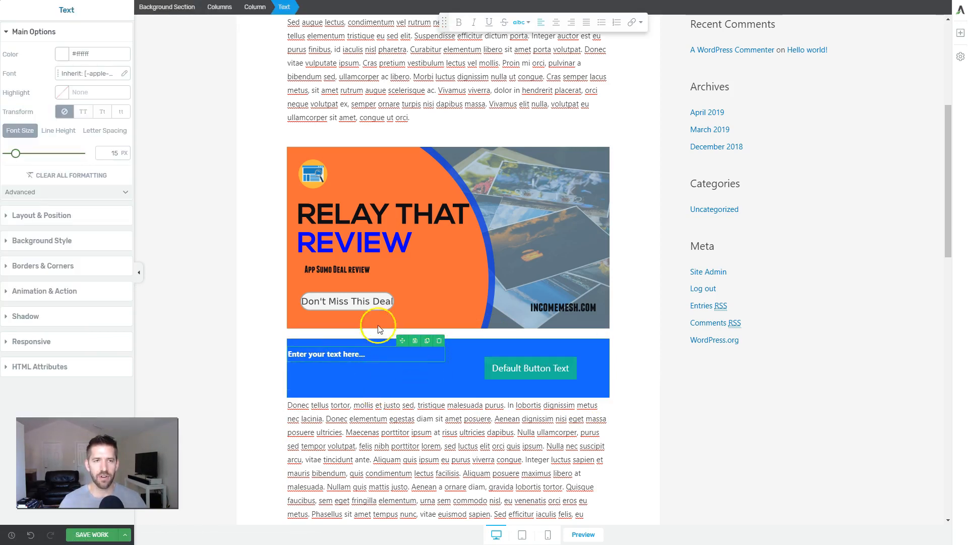
left_click(224, 9)
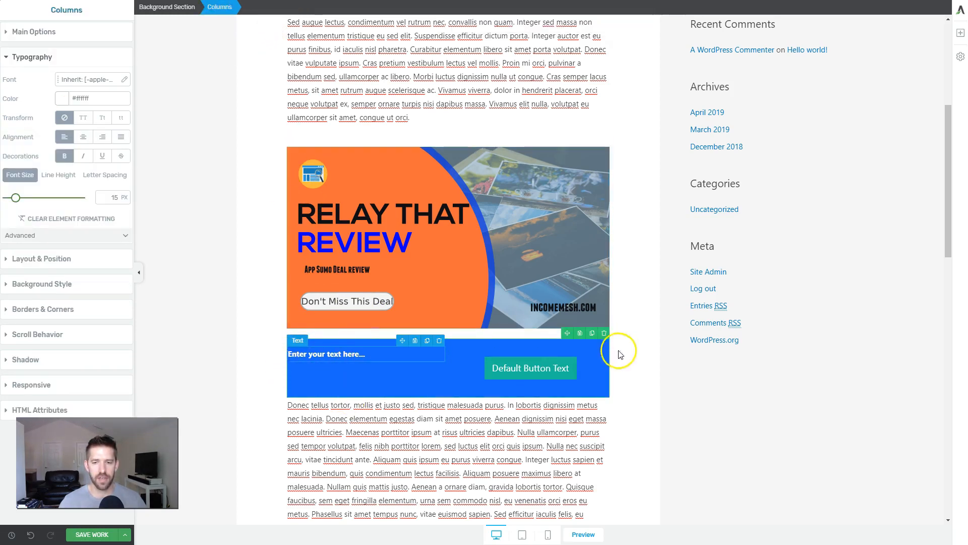
left_click(45, 34)
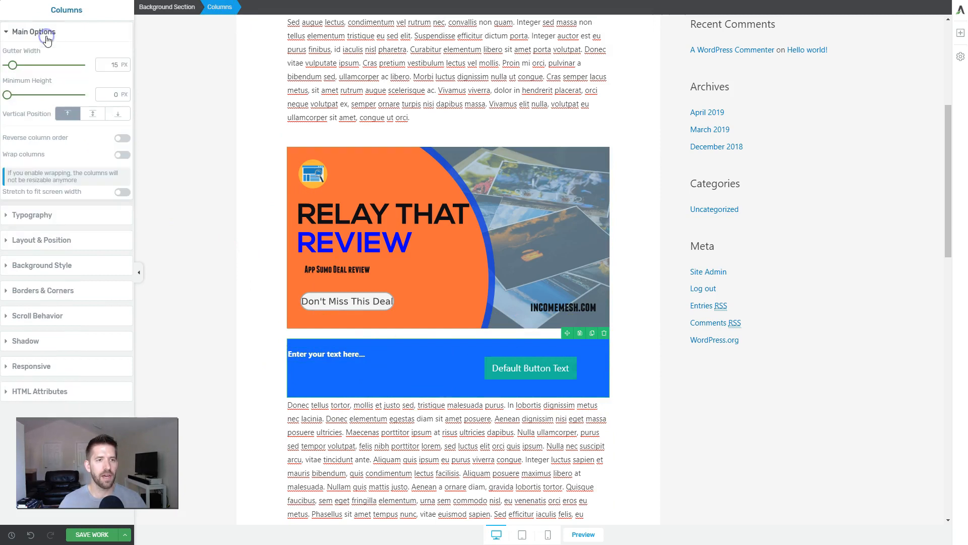
left_click(90, 115)
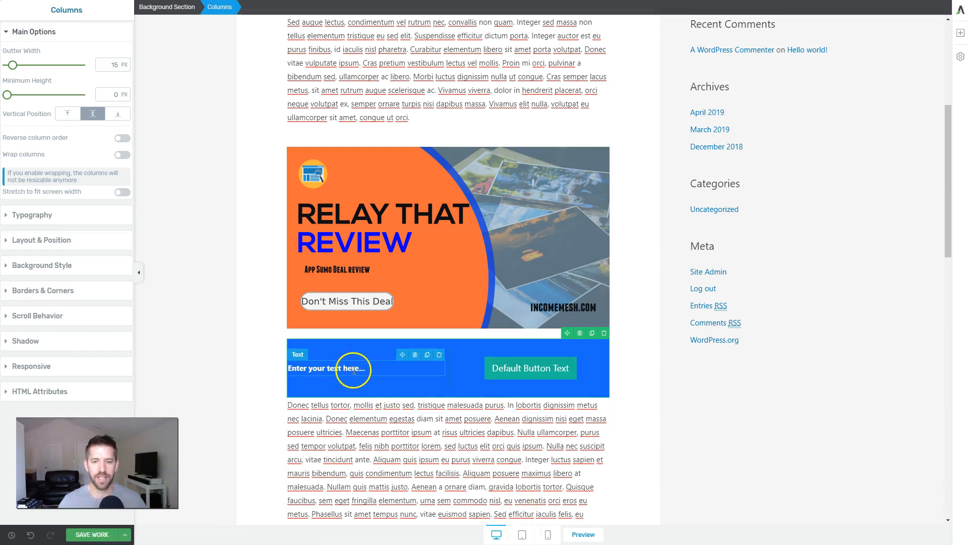
Step: Check how the blue call-to-action section displays on tablet and mobile, and return to the desktop view
left_click(522, 534)
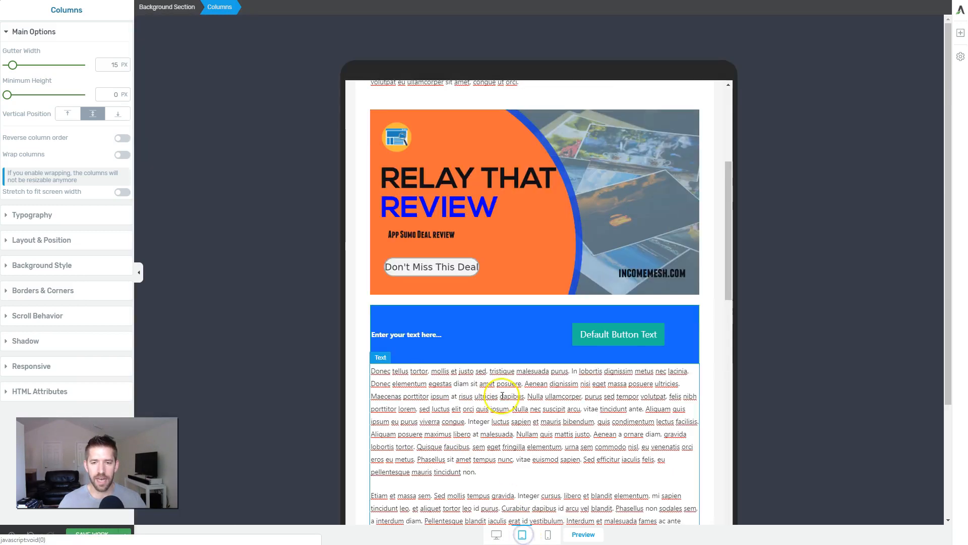
left_click(548, 534)
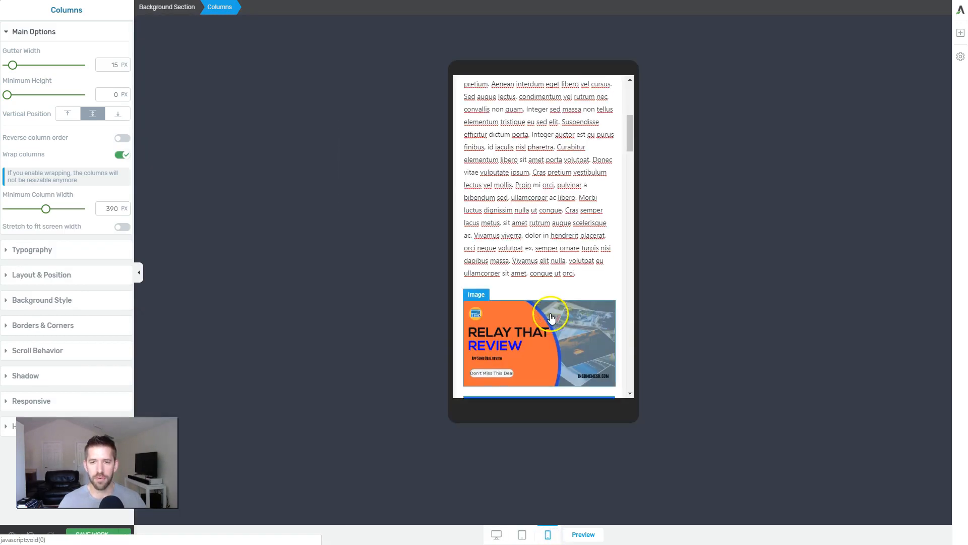
scroll(551, 317, "down", 3)
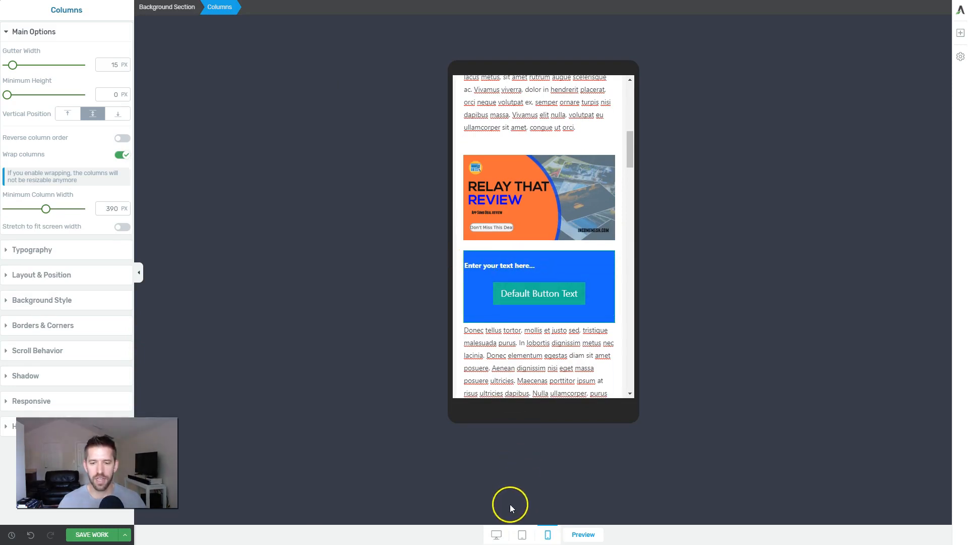
left_click(496, 534)
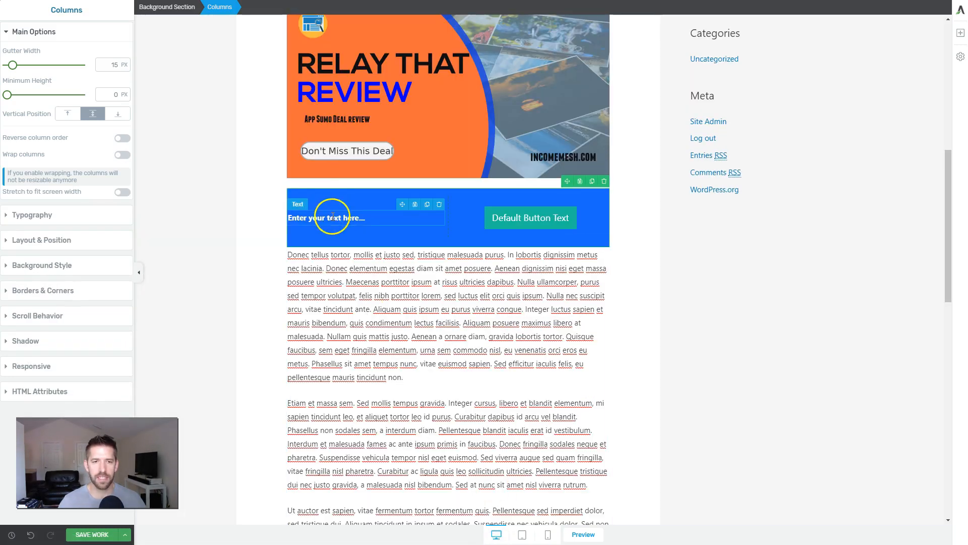
Step: Center-align the placeholder text in the first column of the blue section
left_click(332, 217)
left_click(555, 22)
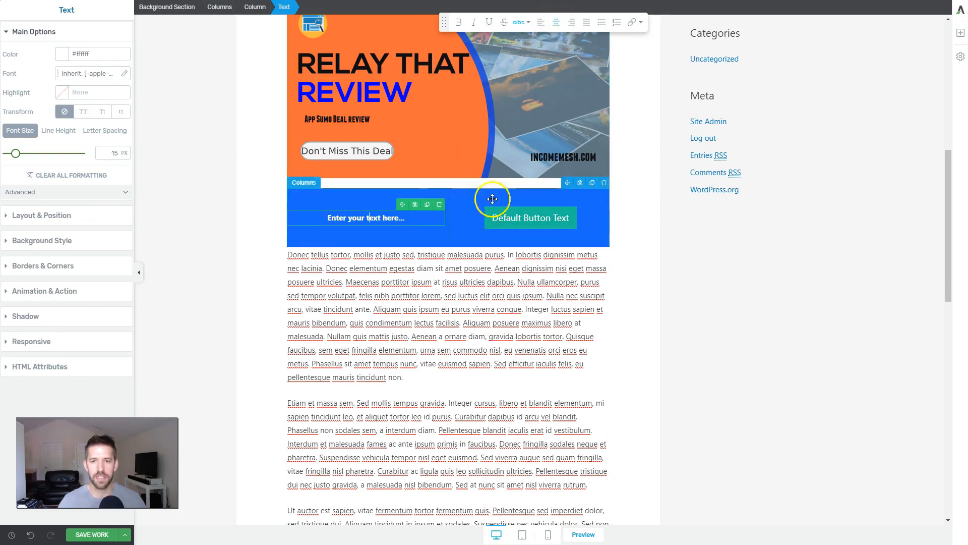
left_click(388, 270)
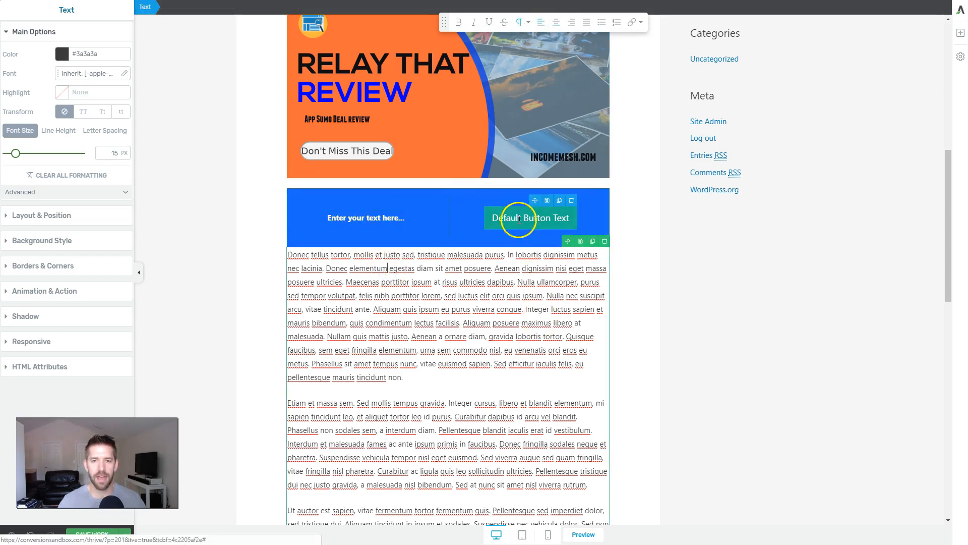
Step: Set the top and bottom margins of the button in the blue section to 0
left_click(518, 209)
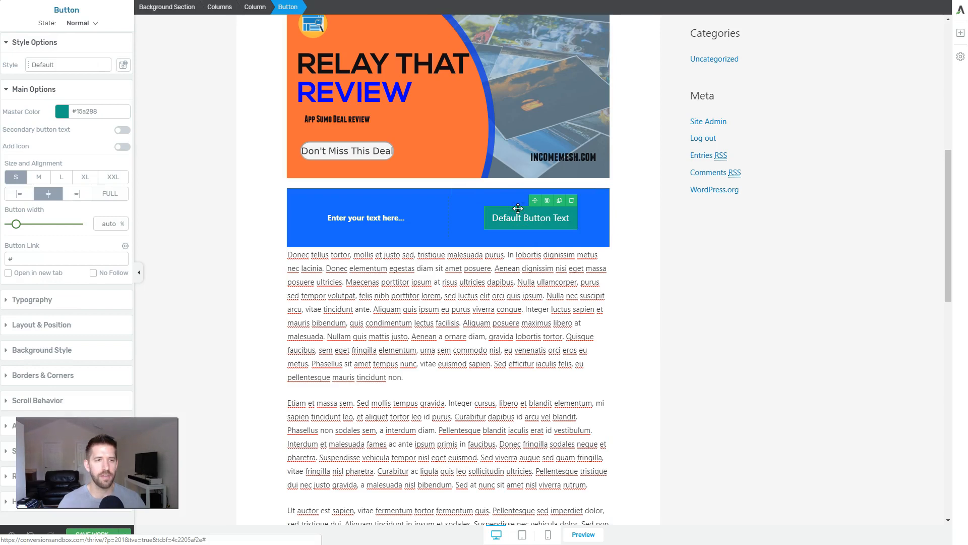
left_click(36, 330)
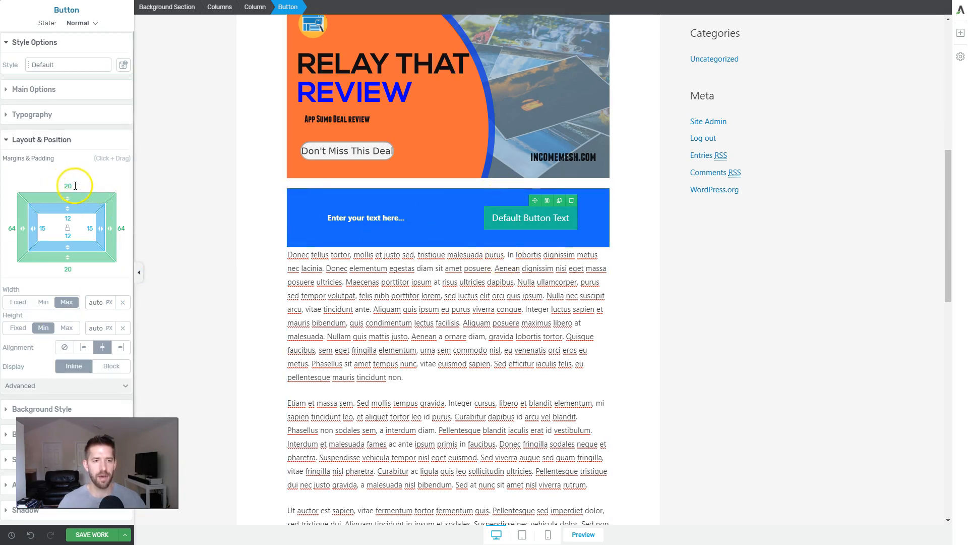
type("0")
left_click(68, 269)
type("0")
left_click(662, 230)
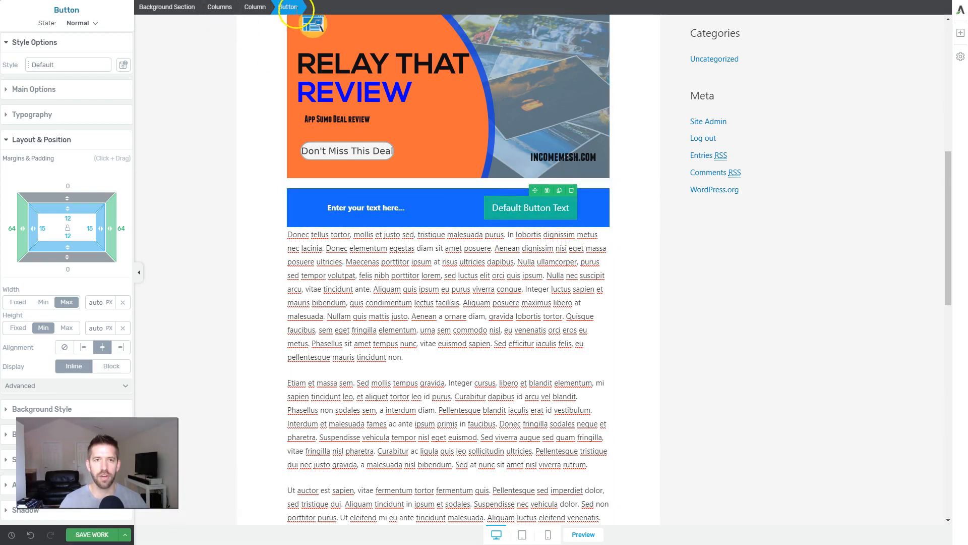
Step: Set the top and bottom padding of the Columns element in the blue section to 0
left_click(267, 15)
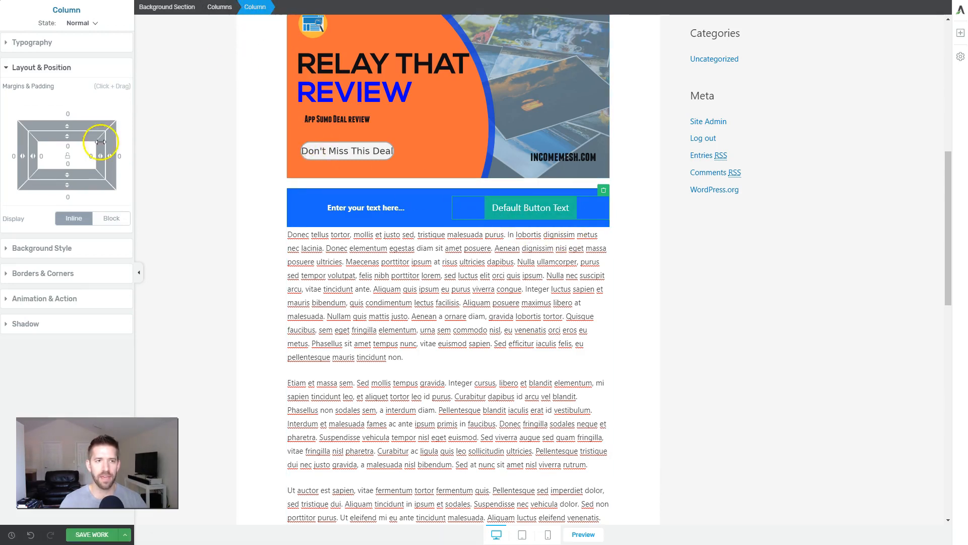
left_click(225, 12)
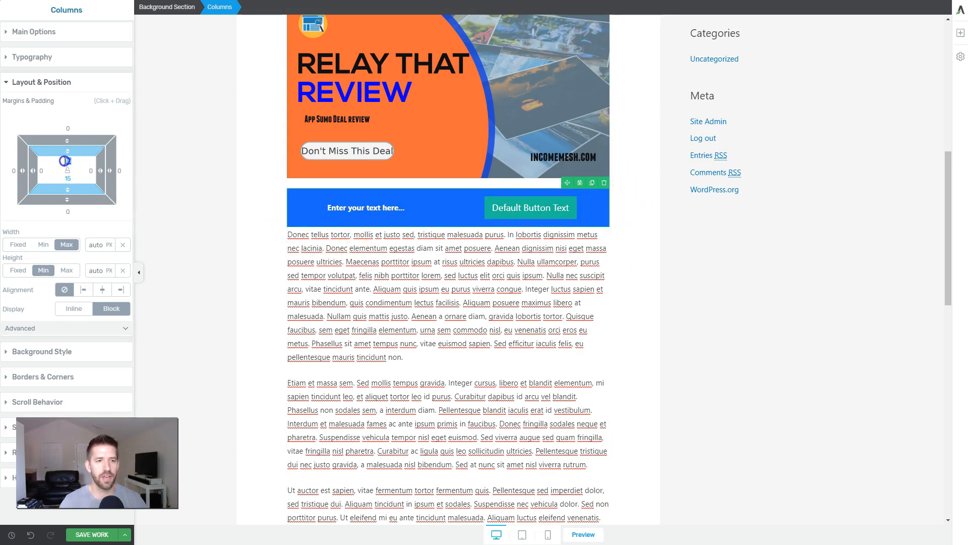
type("0")
left_click(69, 195)
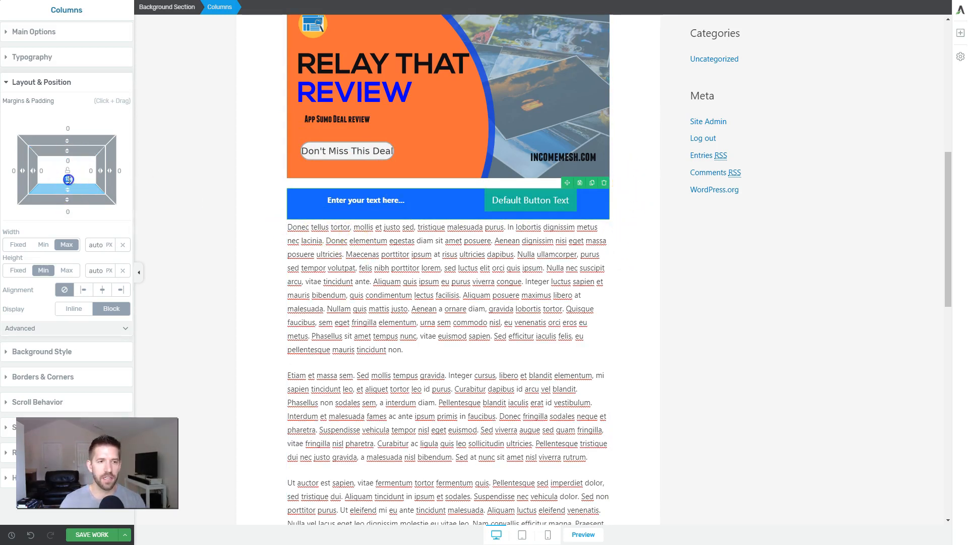
type("0")
left_click(462, 272)
left_click(747, 265)
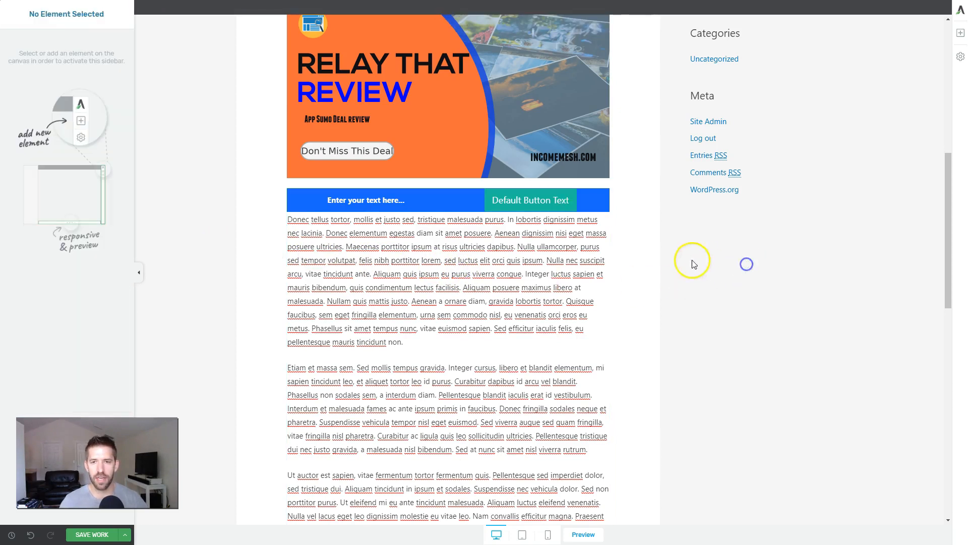
left_click(606, 211)
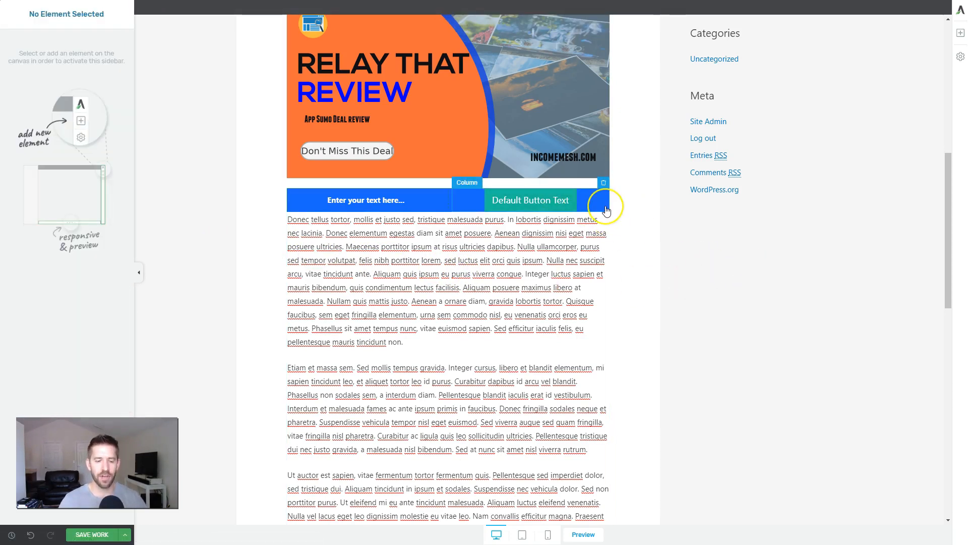
Step: Undo the top and bottom padding changes made to the Columns element in the blue section
key("ctrl+z")
key("ctrl+z")
left_click(650, 259)
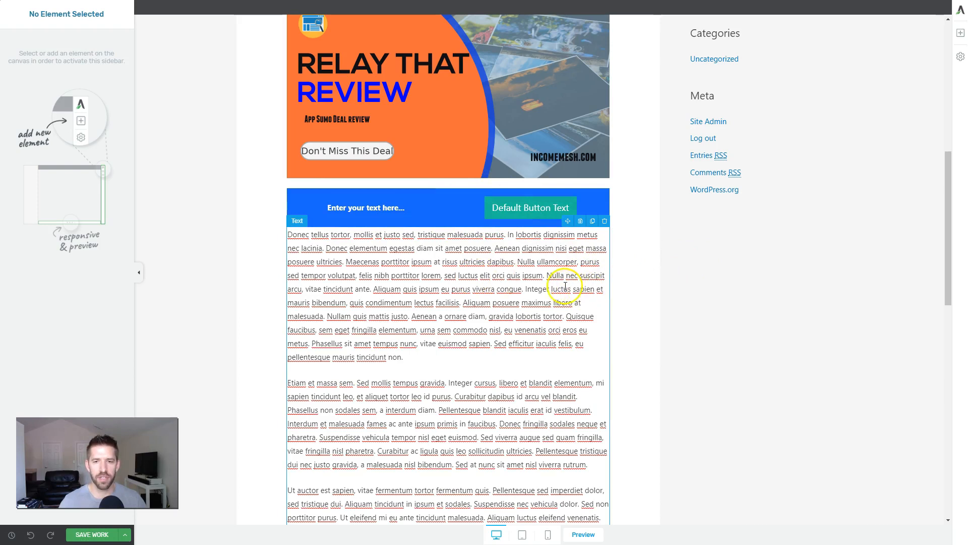
Step: Set the font size of the placeholder text in the blue section's first column to 21 px
left_click(392, 210)
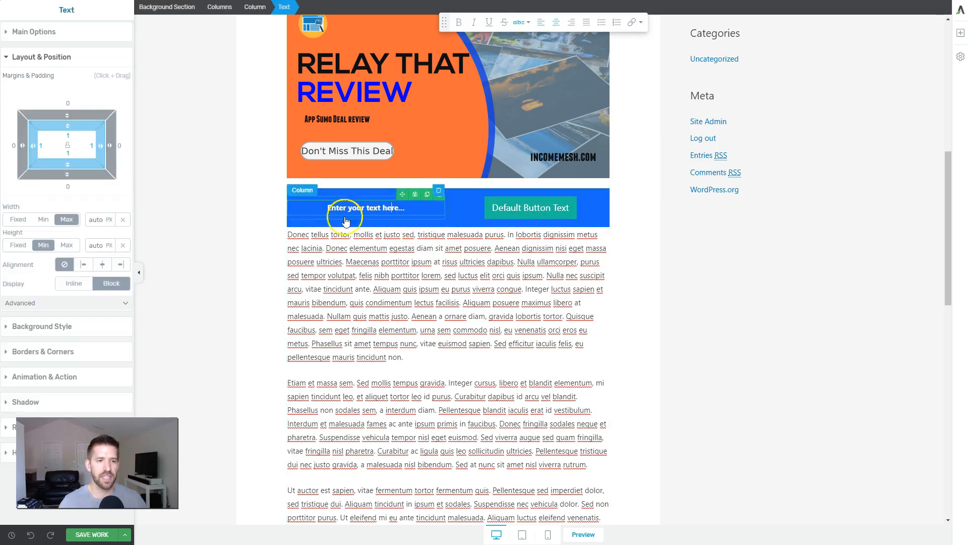
left_click(392, 208)
left_click(41, 34)
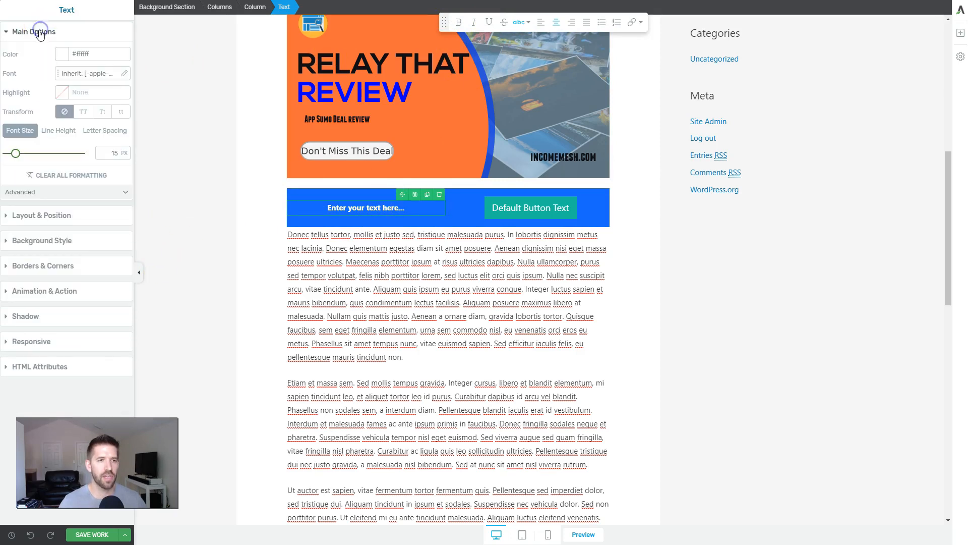
left_click(20, 154)
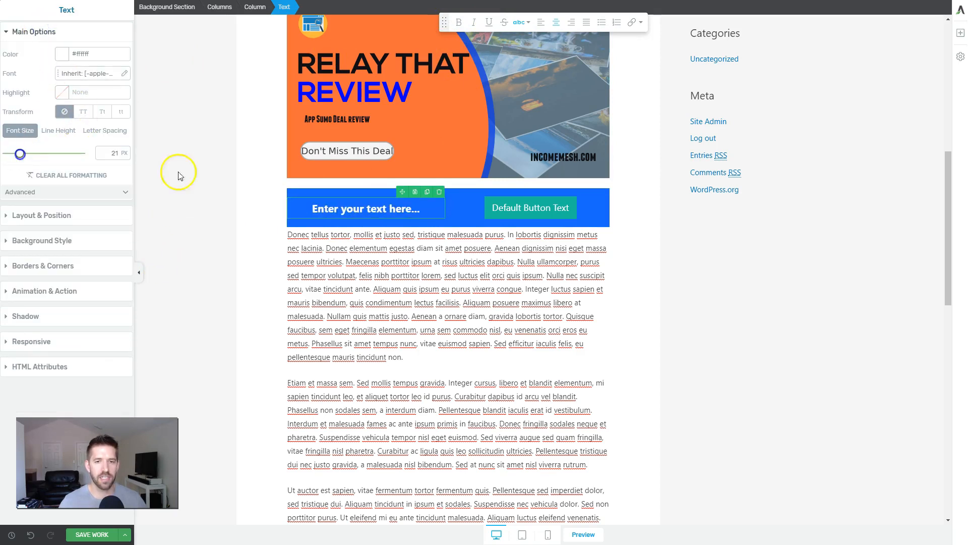
Step: Replace the blue section's placeholder text with "Check out this product!" and its default button label with "Buy Now"
triple_click(360, 207)
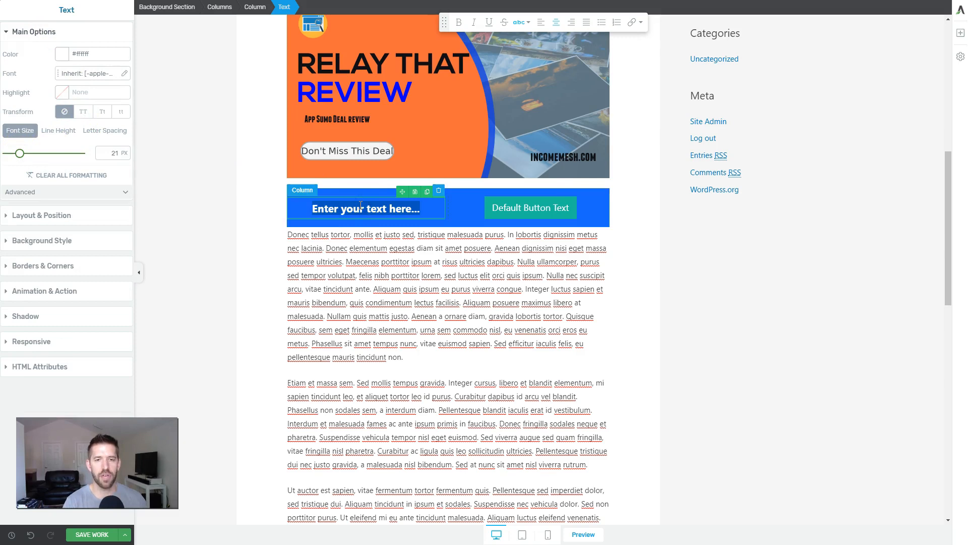
type("Ce")
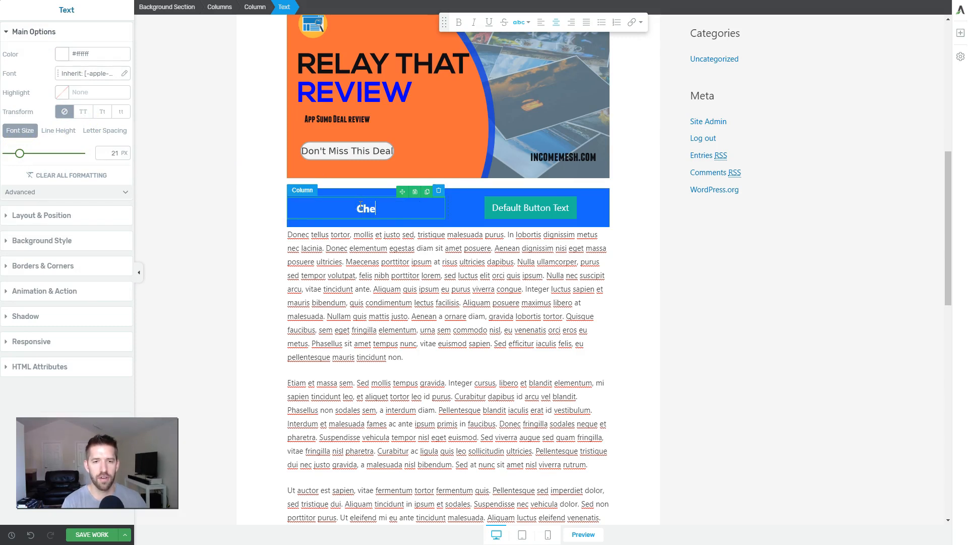
type("eck out this product!")
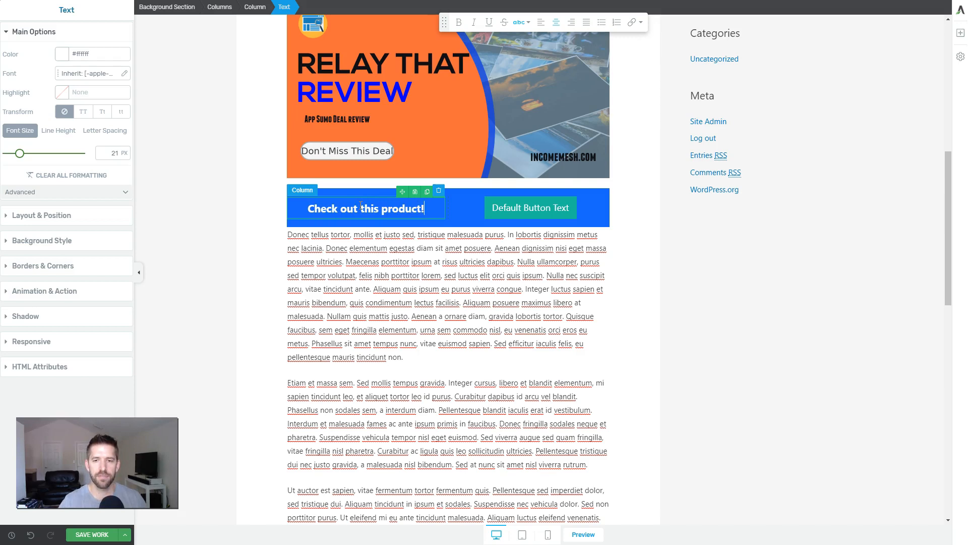
left_click(613, 222)
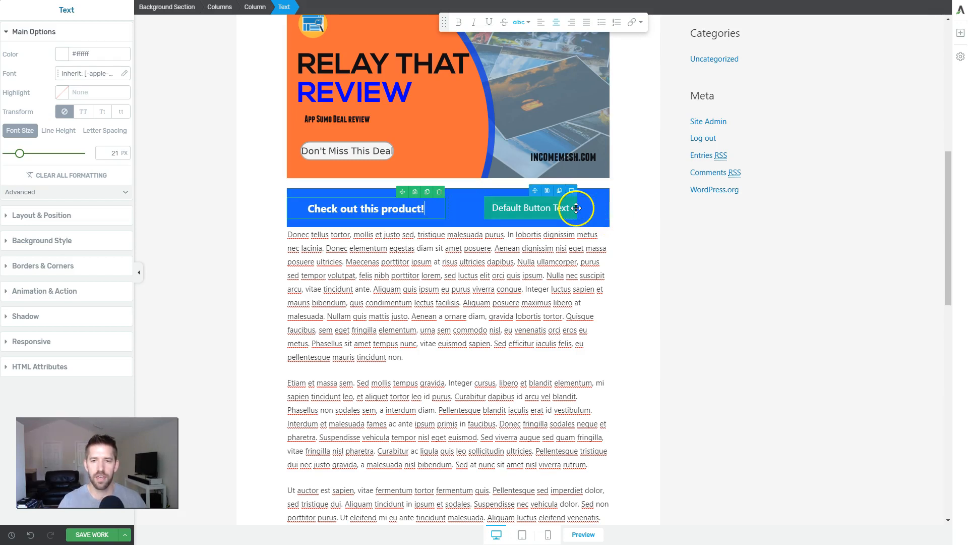
triple_click(567, 209)
type("Buy Now")
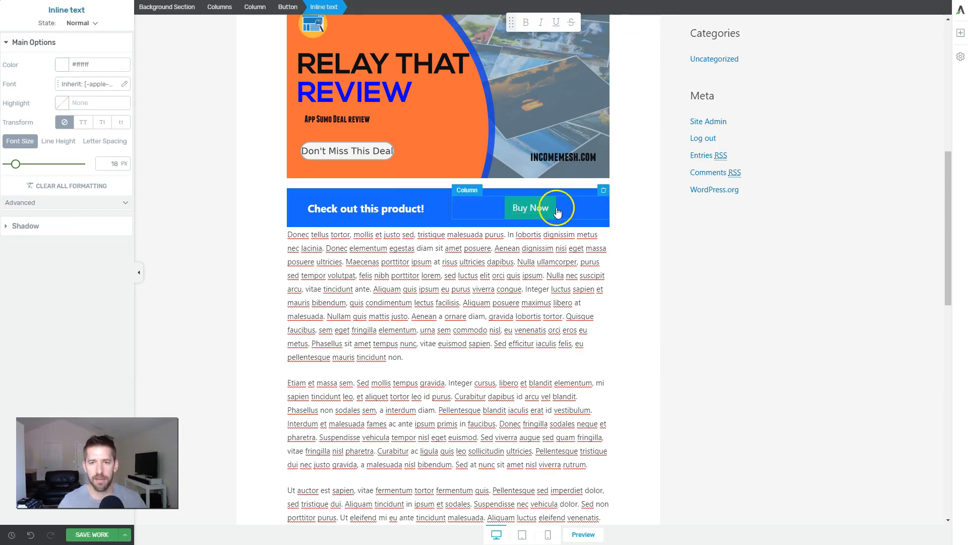
Step: Change the Buy Now button's master color to orange #f59c00
left_click(557, 211)
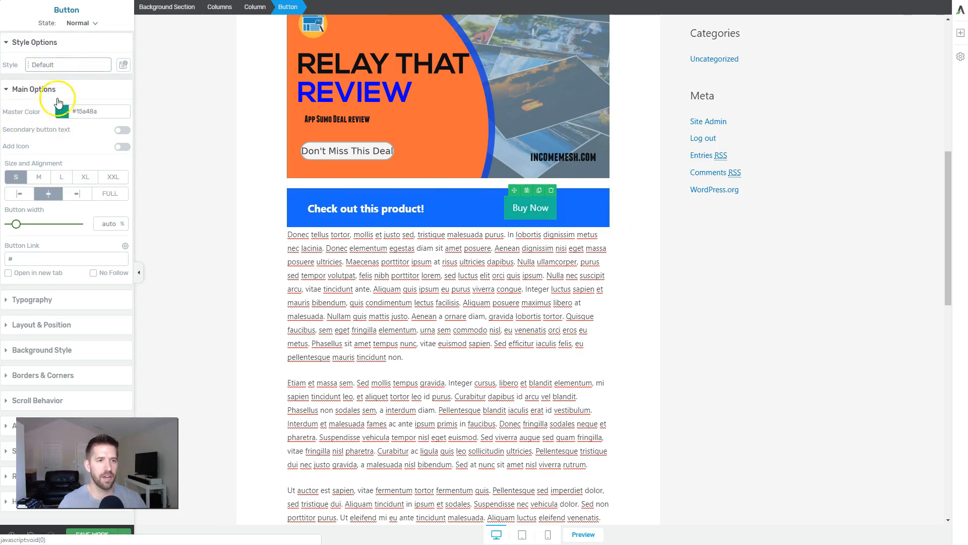
left_click(61, 110)
left_click_drag(109, 228, 34, 228)
left_click_drag(83, 183, 134, 127)
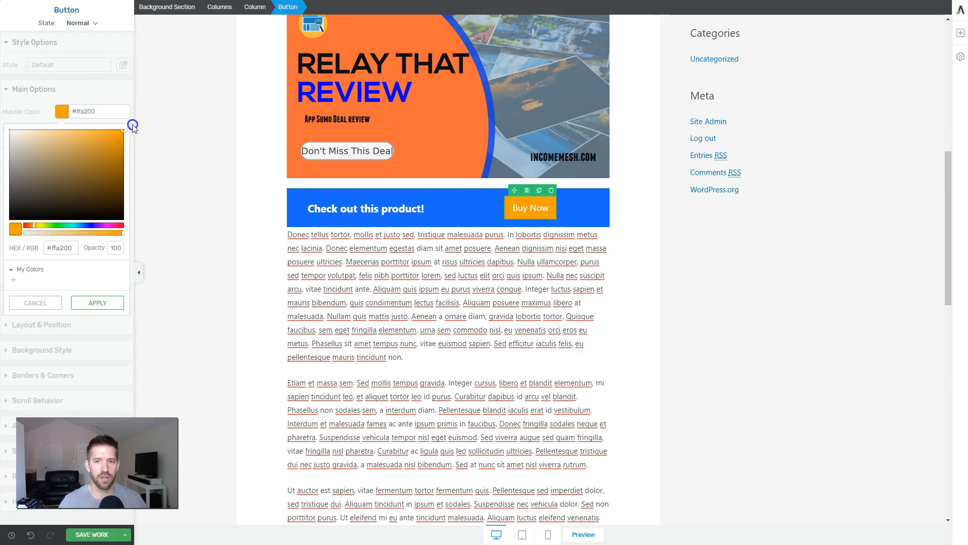
left_click(188, 175)
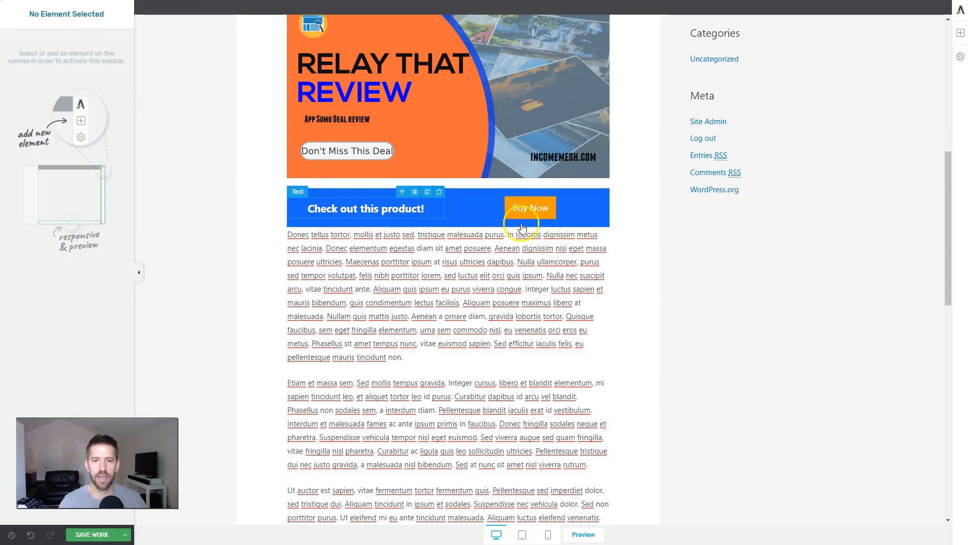
scroll(519, 335, "down", 5)
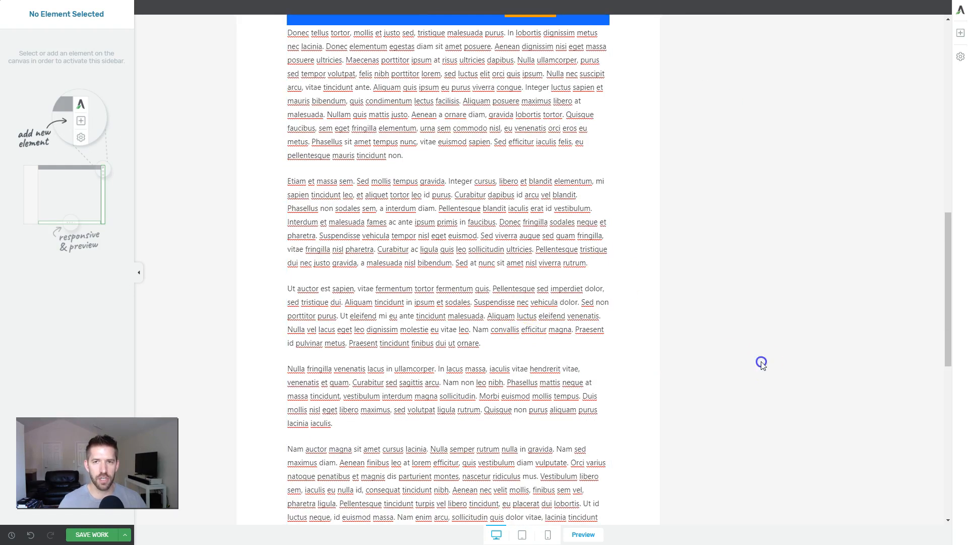
scroll(695, 363, "up", 5)
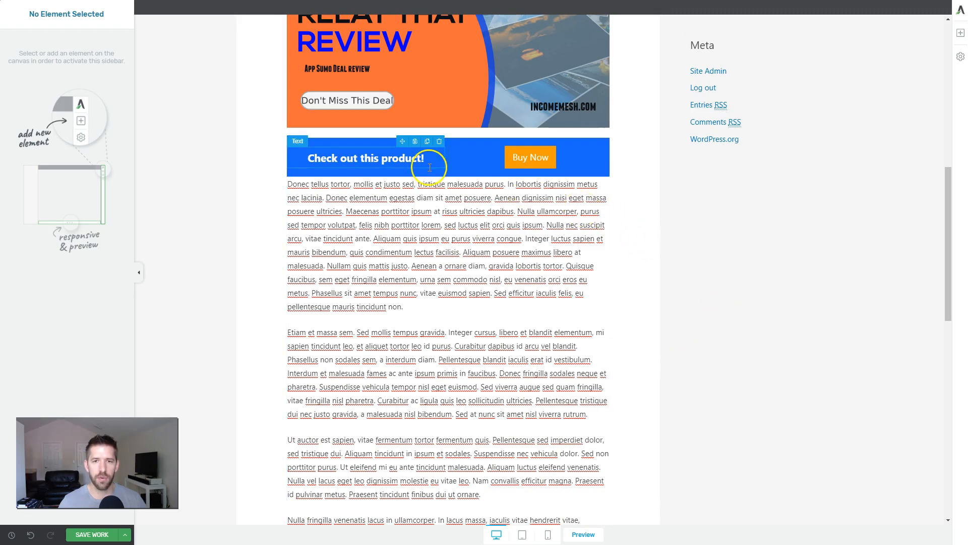
scroll(724, 270, "up", 10)
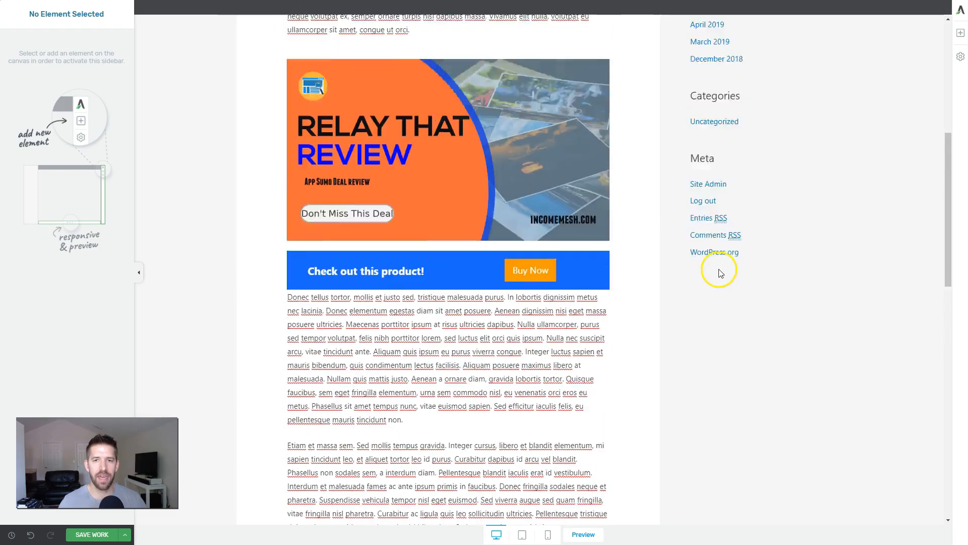
scroll(724, 278, "down", 6)
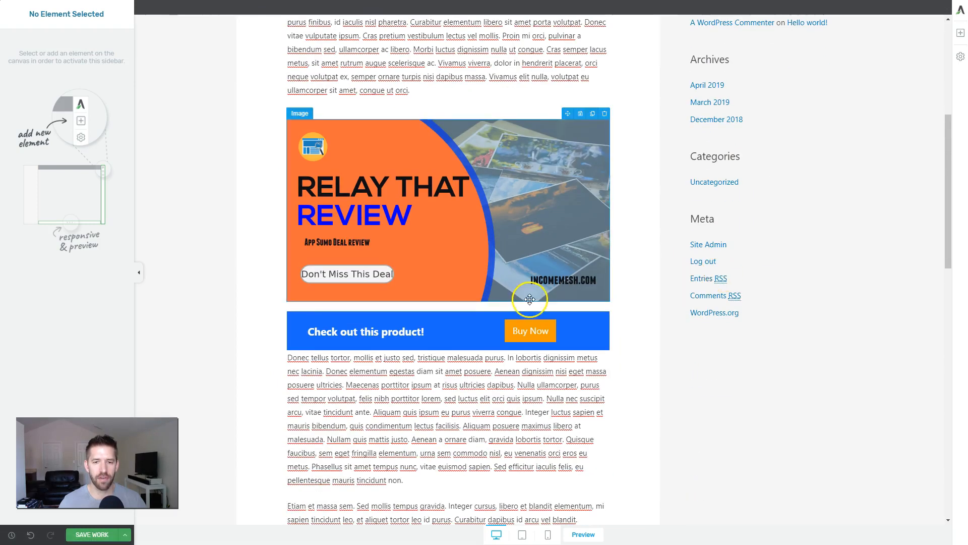
left_click(609, 323)
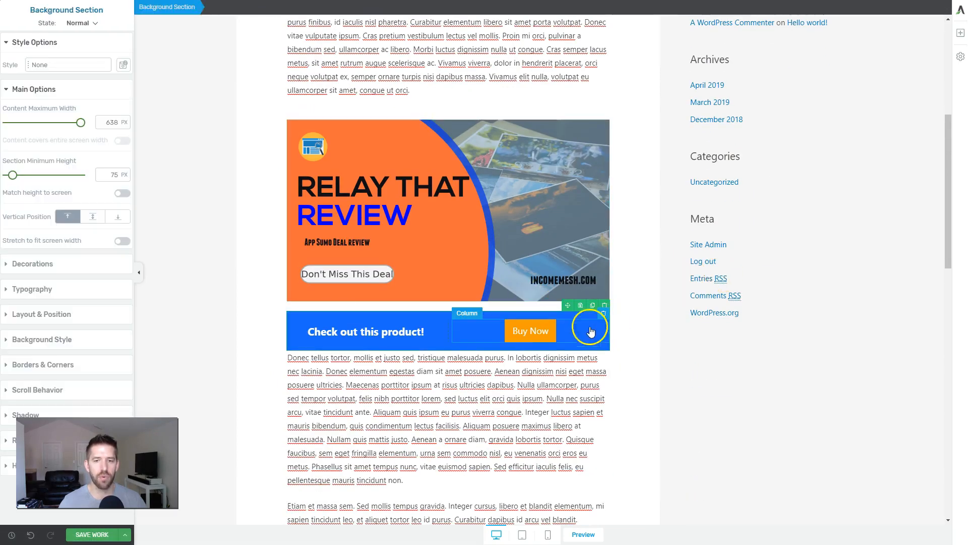
Step: Make the Buy Now button sticky on scroll for all devices until End of Page, and save the post
left_click(550, 335)
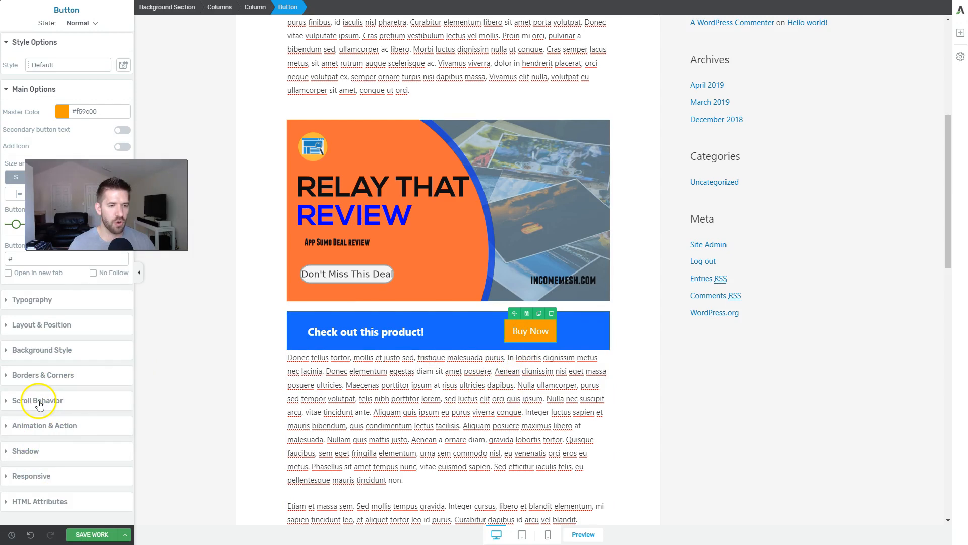
left_click(39, 401)
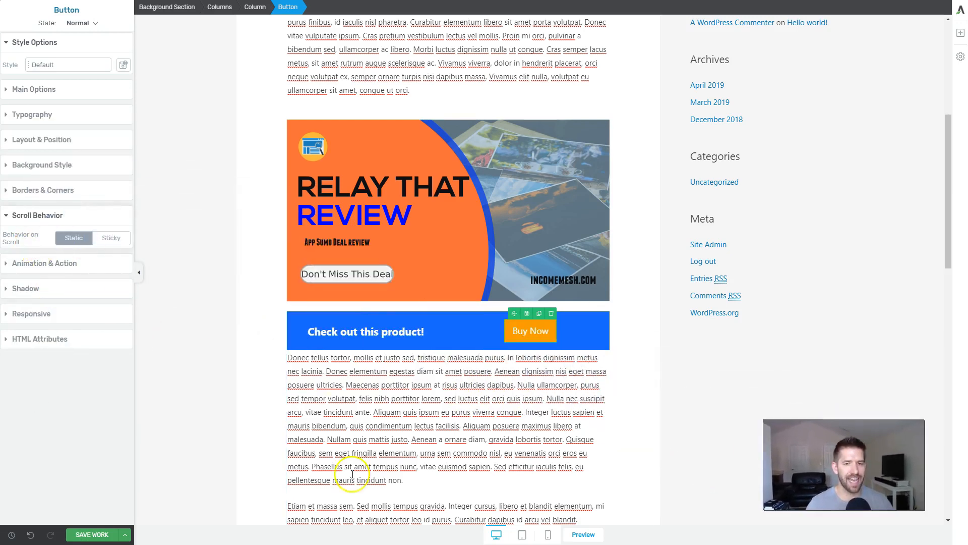
scroll(411, 479, "down", 15)
scroll(452, 480, "up", 10)
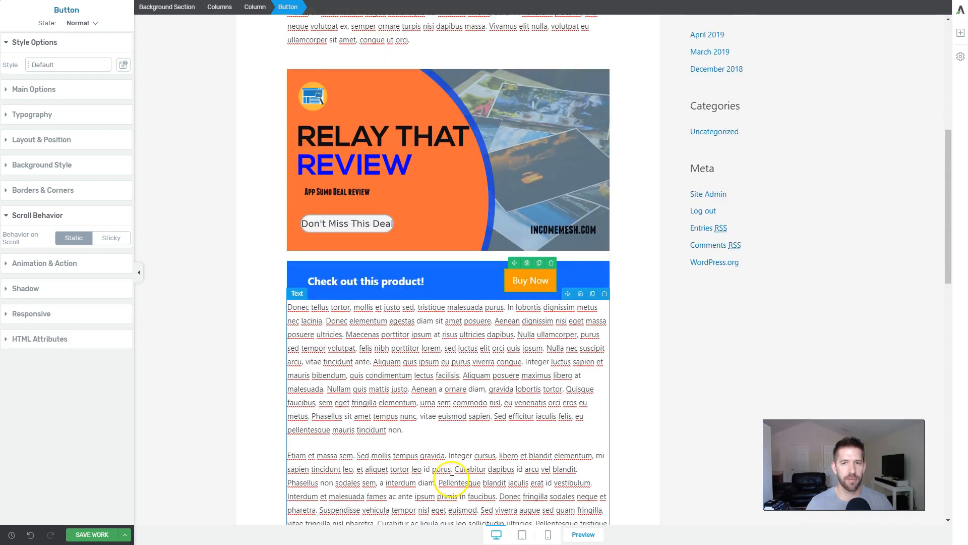
left_click(108, 239)
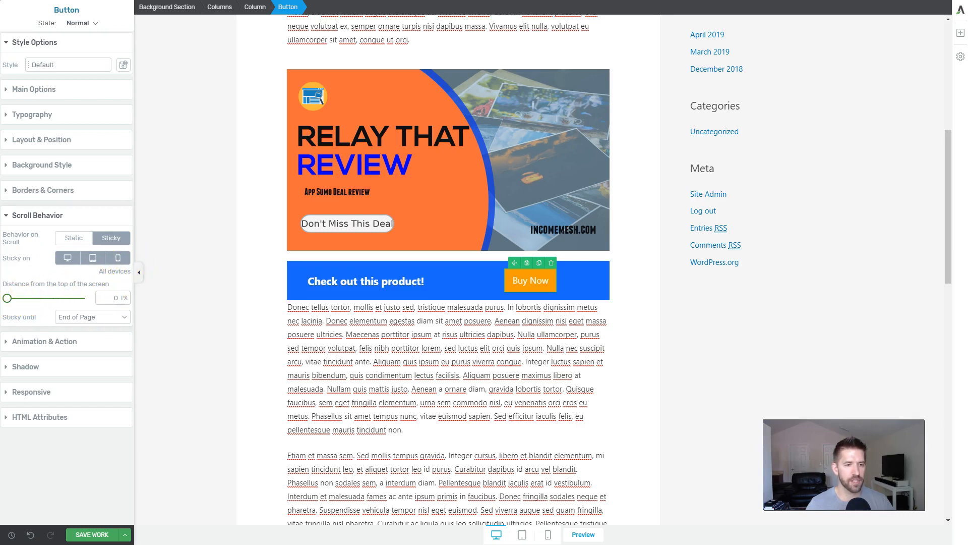
left_click(83, 317)
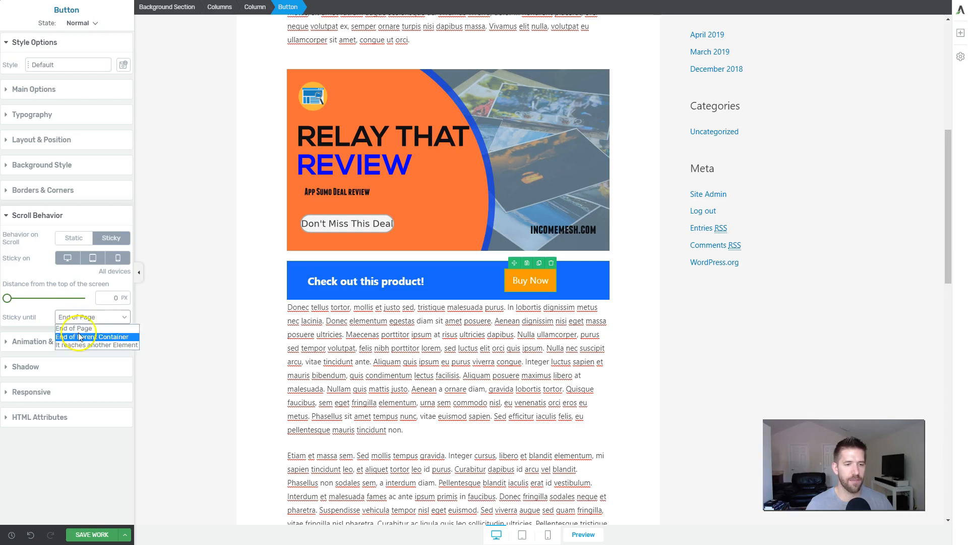
left_click(98, 319)
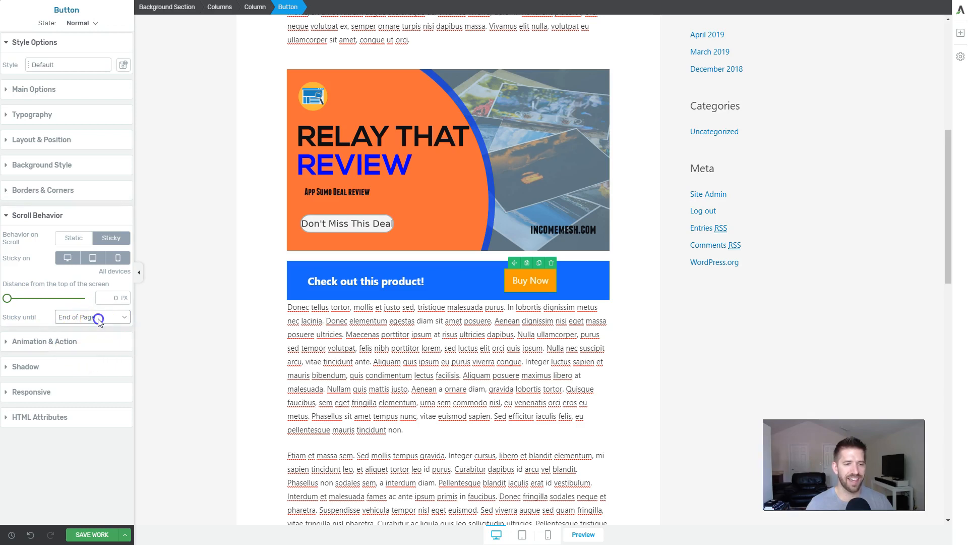
left_click(445, 385)
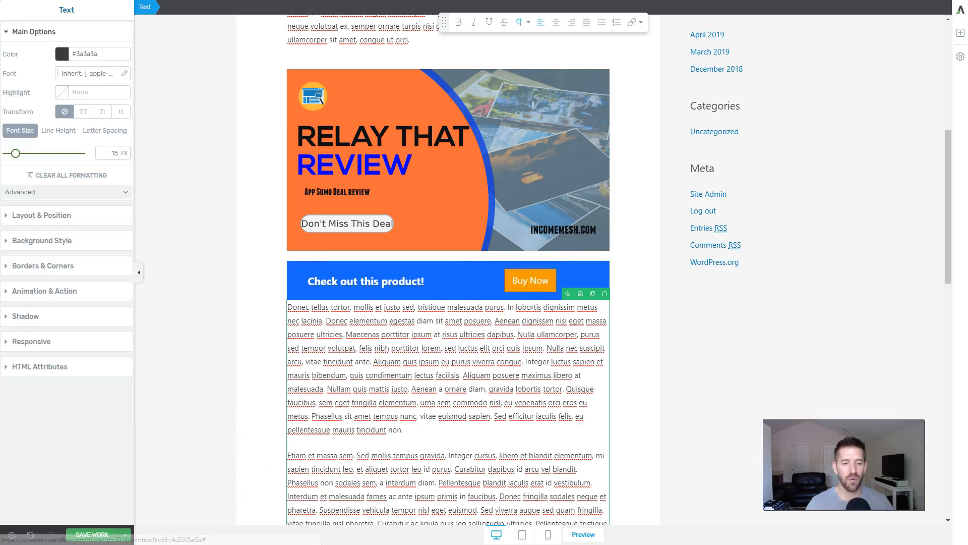
left_click(100, 537)
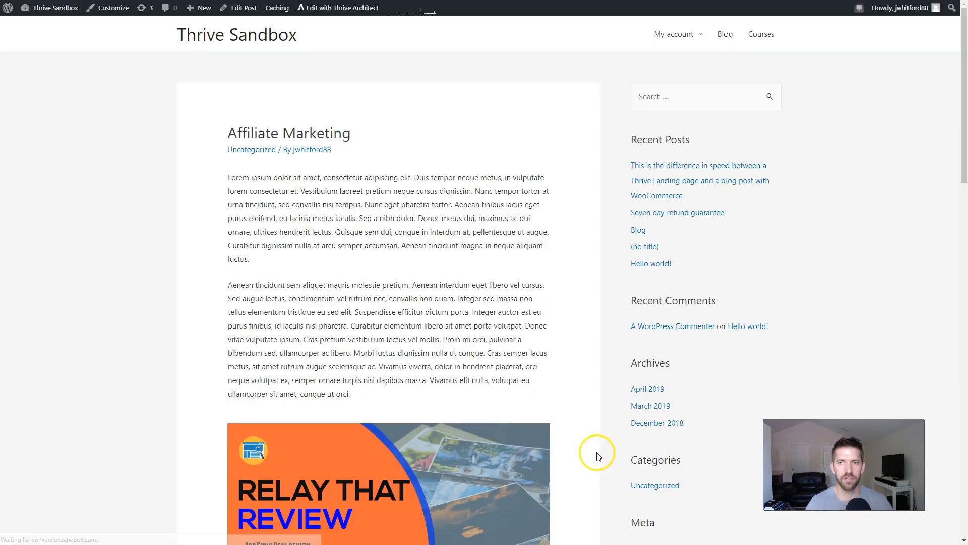
Step: Examine on the post's front-end page how the sticky Buy Now button behaves down to the footer and back up
scroll(304, 296, "down", 6)
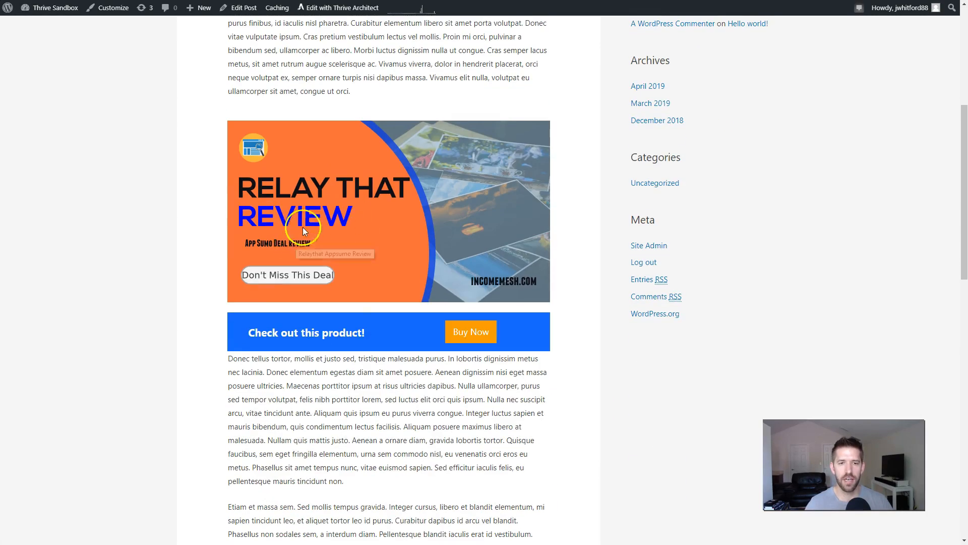
scroll(431, 193, "down", 6)
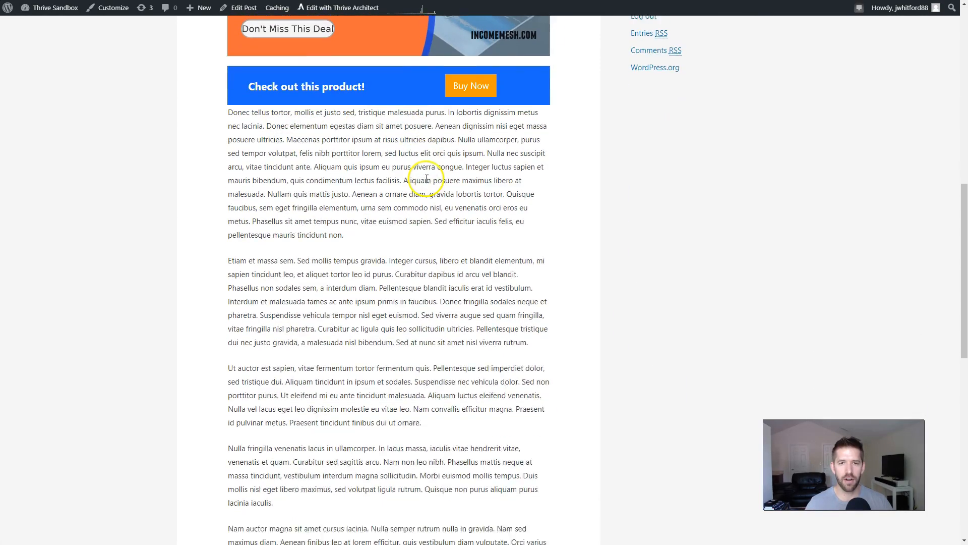
scroll(564, 187, "down", 3)
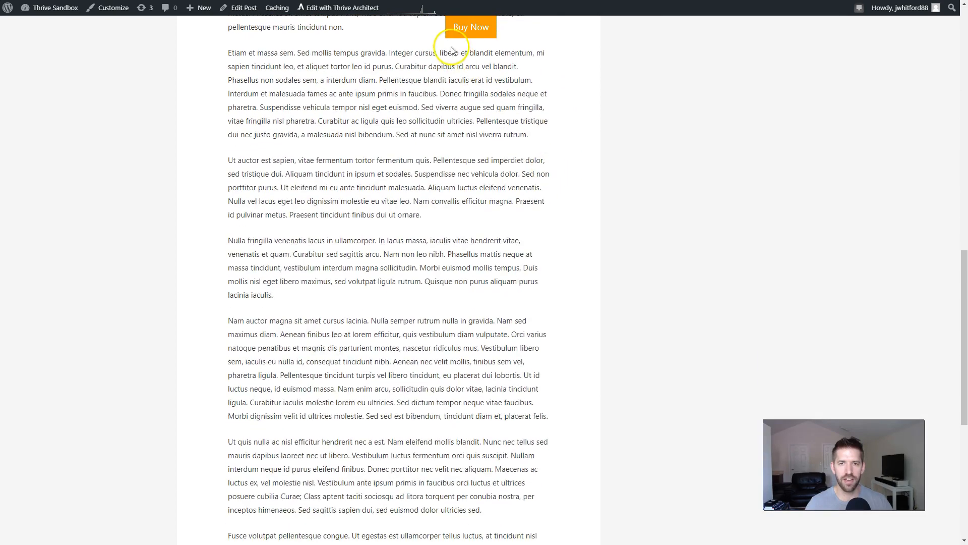
scroll(458, 55, "down", 7)
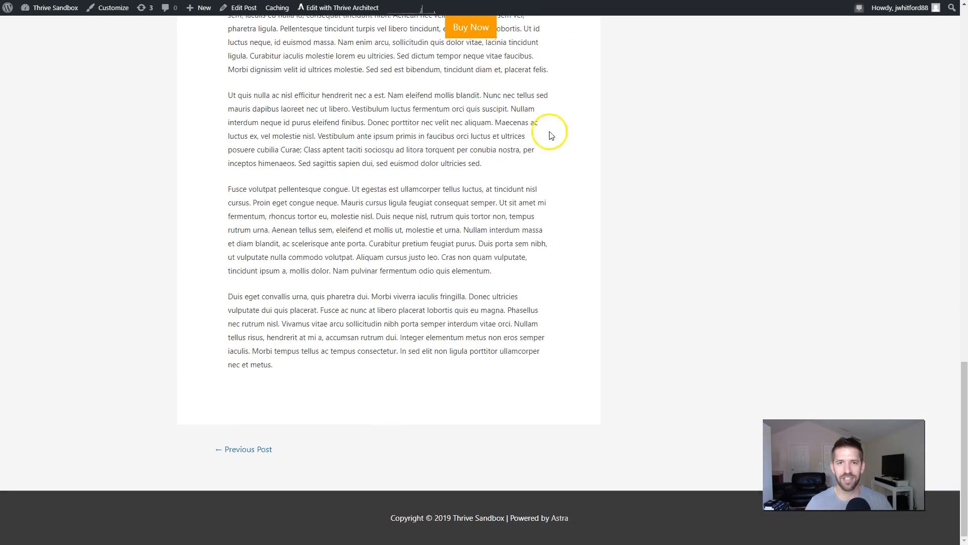
scroll(550, 146, "up", 8)
scroll(443, 191, "up", 7)
scroll(357, 231, "down", 6)
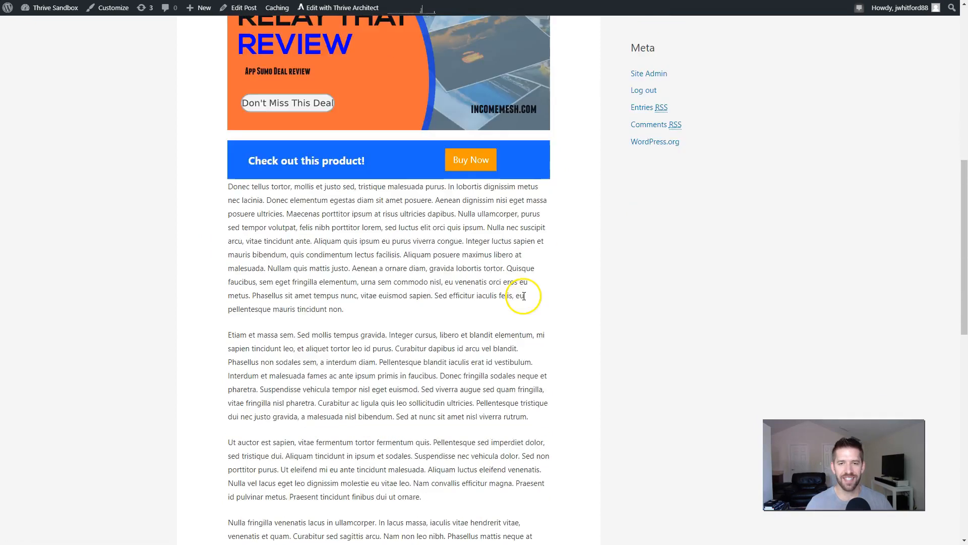
scroll(552, 285, "down", 8)
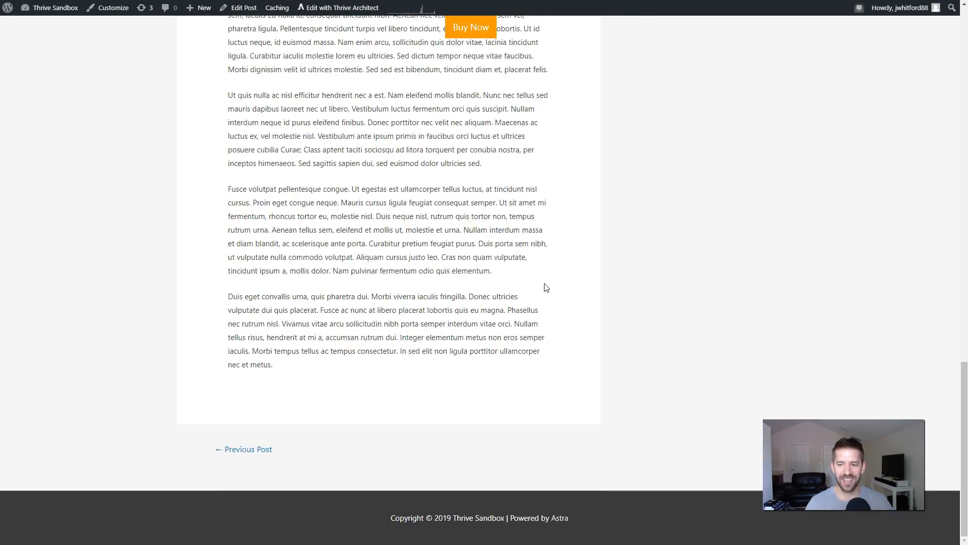
scroll(539, 286, "up", 7)
scroll(537, 283, "up", 7)
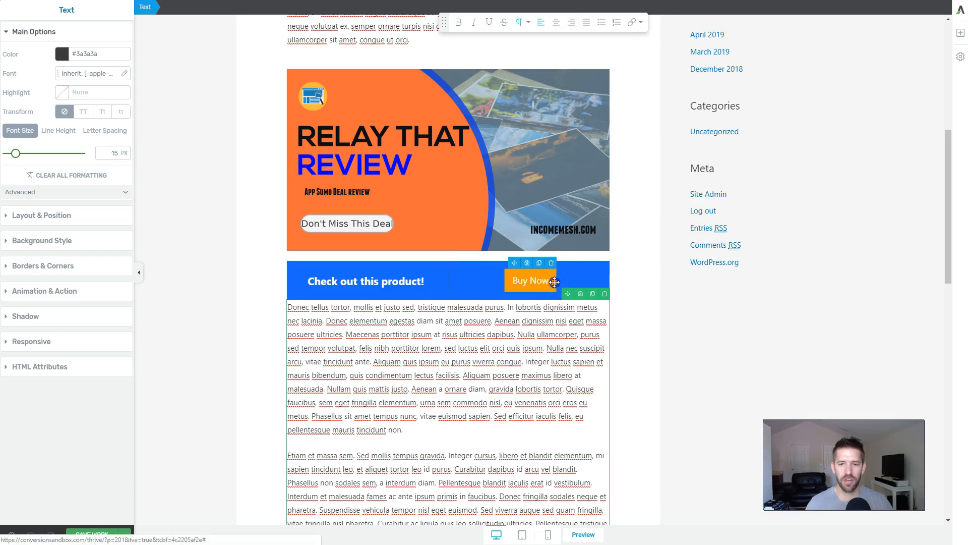
Step: Set the Buy Now button's scroll behavior to Static in the editor
left_click(553, 281)
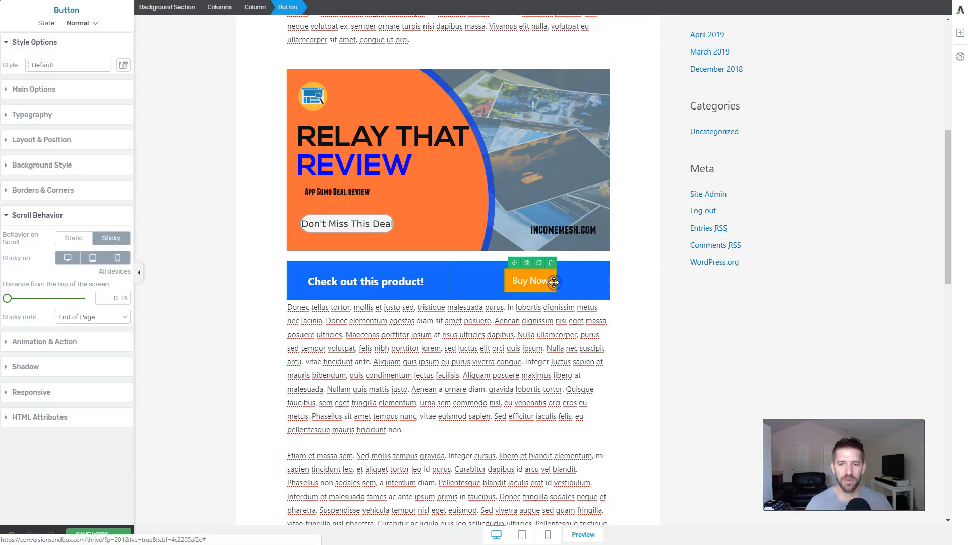
left_click(79, 239)
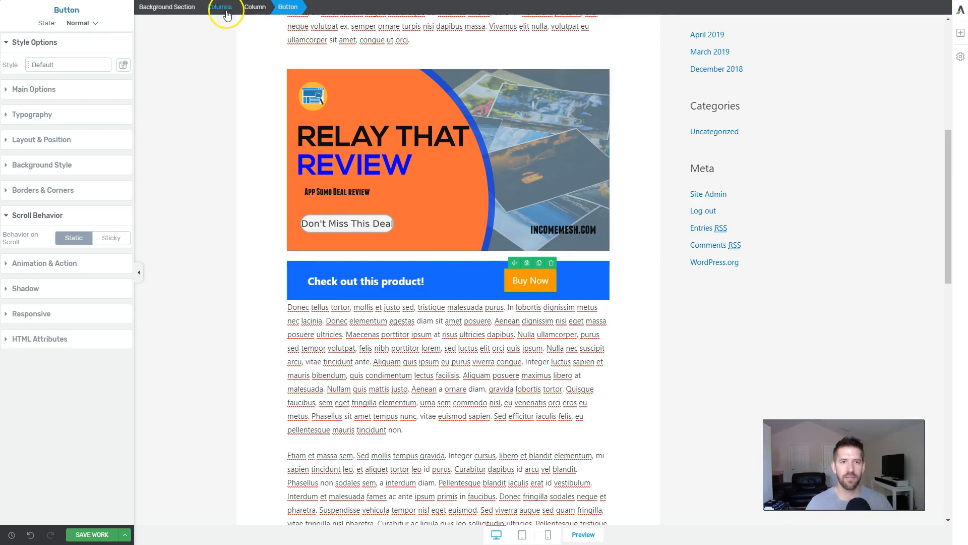
Step: Make the background section containing the call-to-action text and button sticky on scroll until End of Page
left_click(169, 7)
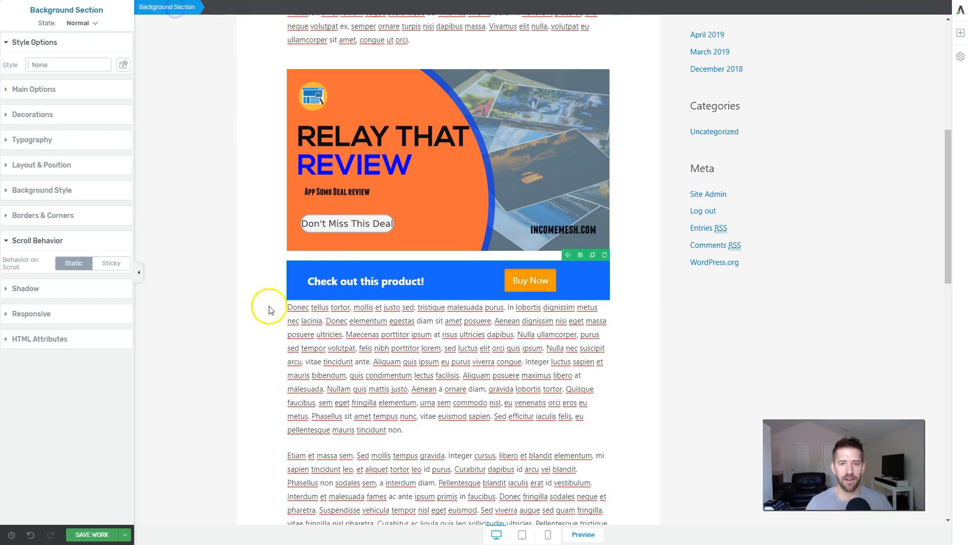
left_click(114, 263)
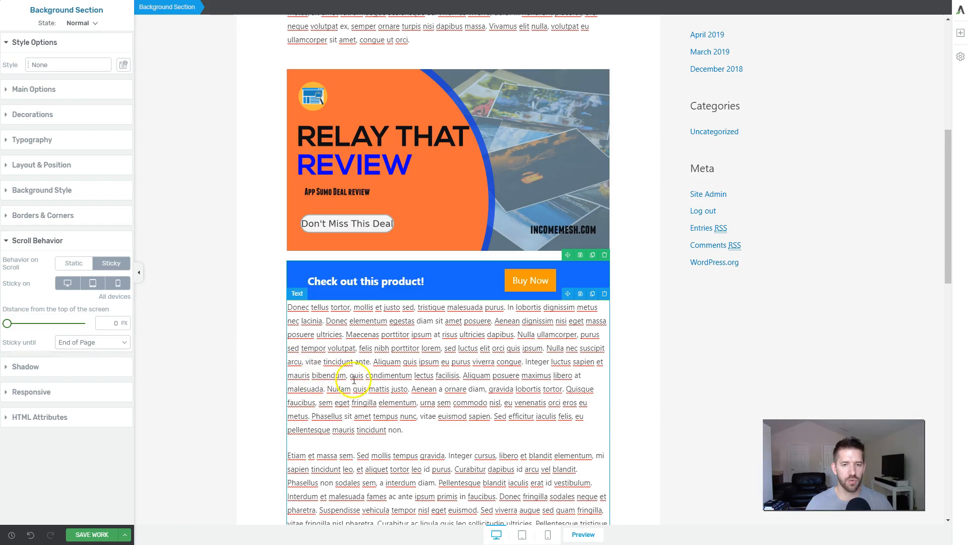
scroll(389, 363, "down", 10)
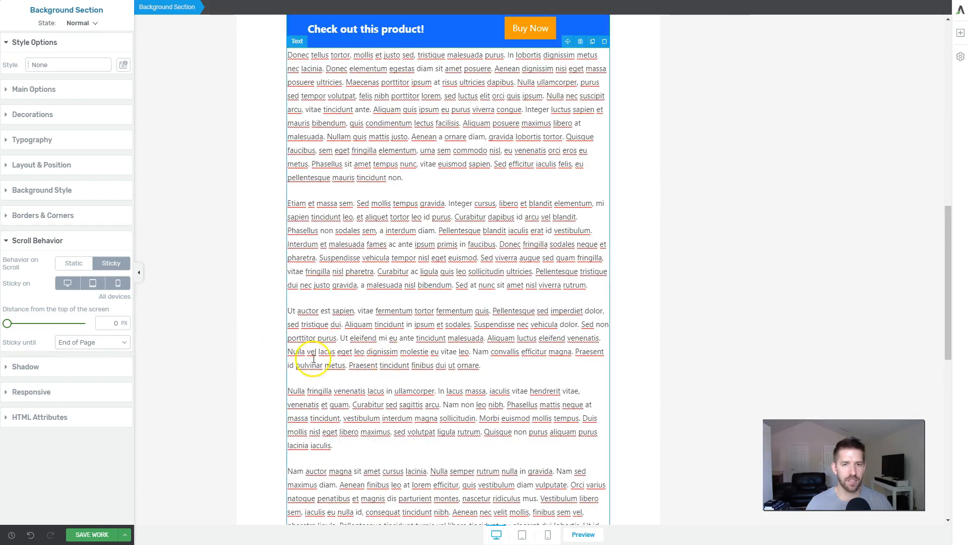
scroll(419, 360, "up", 6)
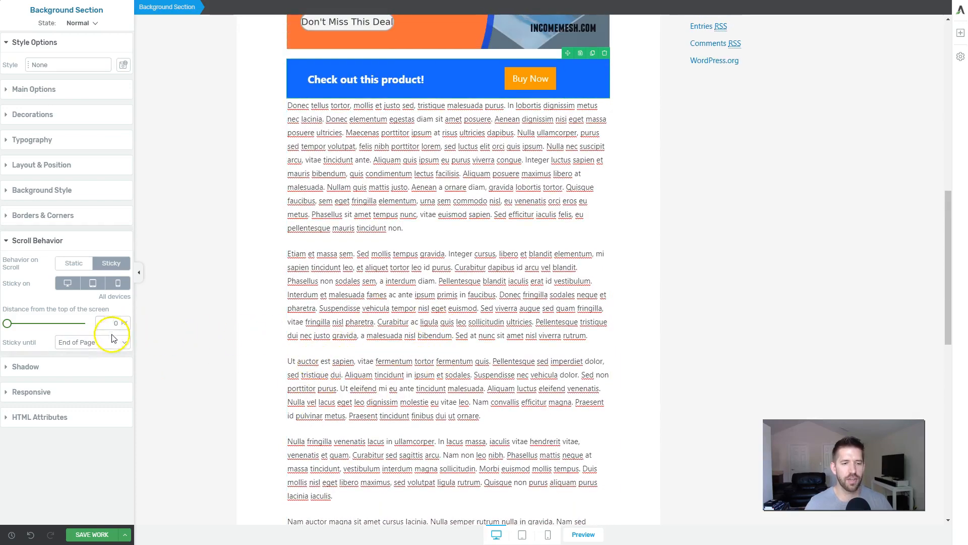
left_click(91, 342)
left_click(76, 353)
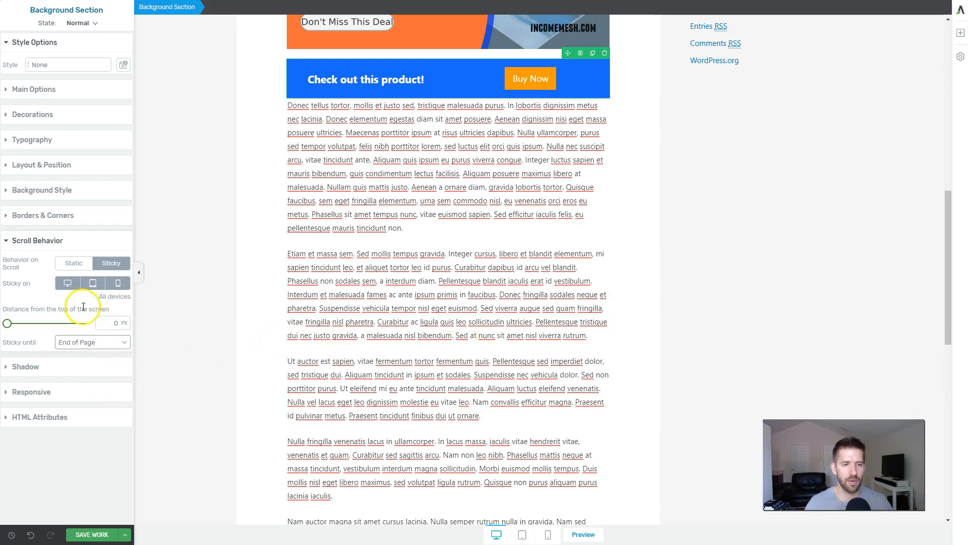
Step: Try switching the section's sticky behavior off and on for individual devices, then restore it to all devices
left_click(68, 285)
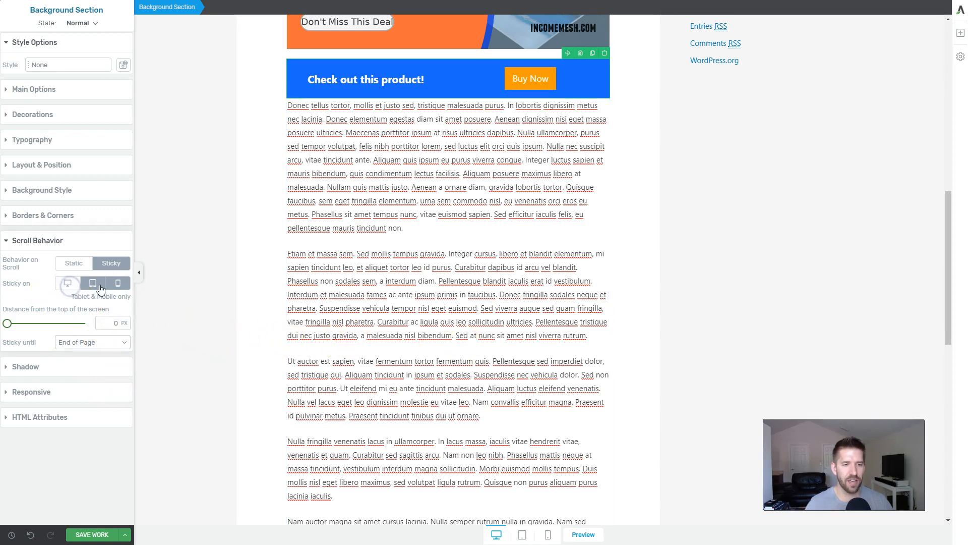
left_click(124, 286)
left_click(66, 286)
left_click(90, 285)
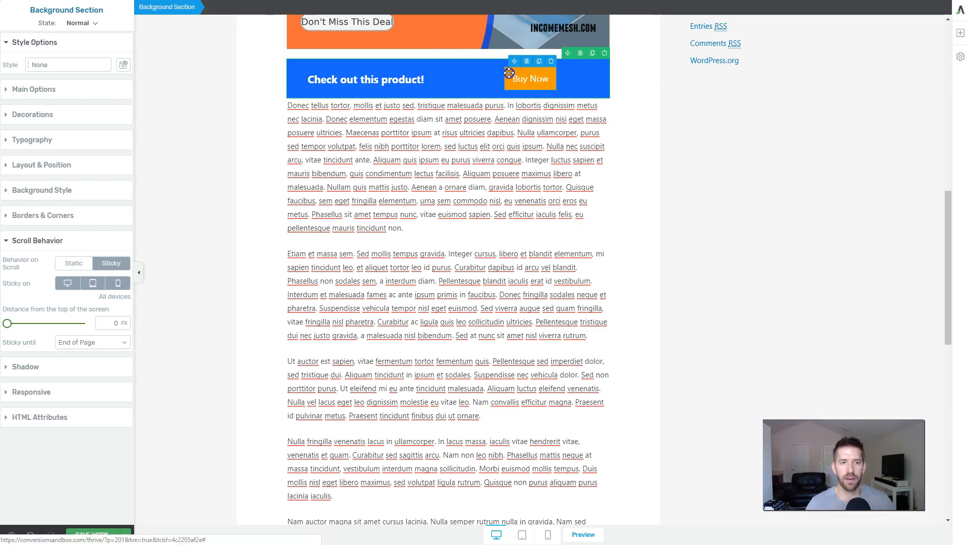
Step: Round the Buy Now button's corners to 123 px and save the post to view its front-end page
left_click(510, 73)
left_click(65, 189)
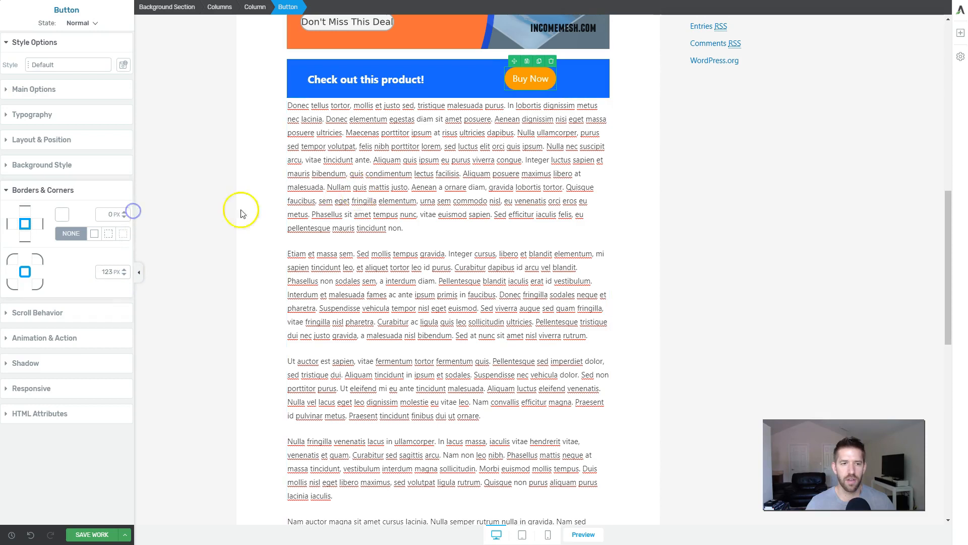
left_click(188, 245)
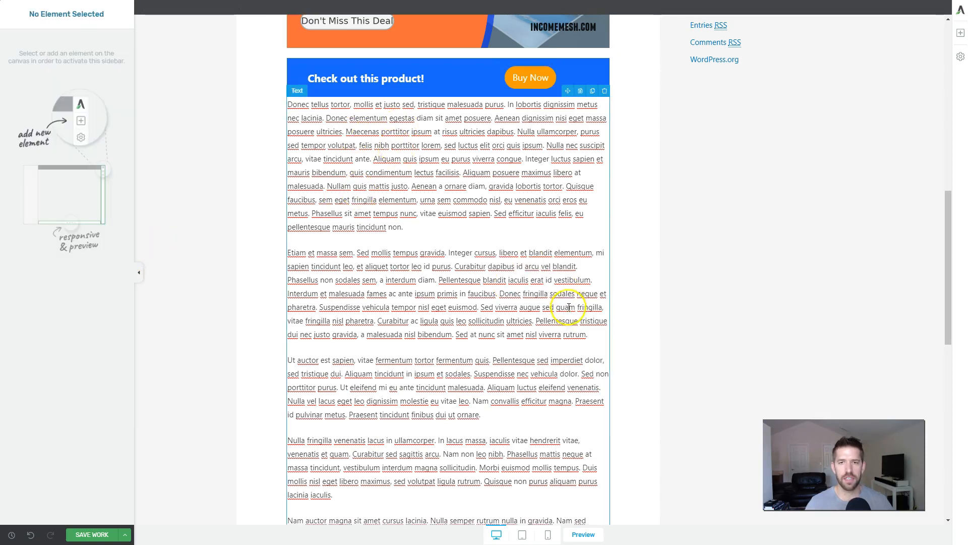
scroll(560, 308, "down", 2)
left_click(127, 532)
left_click(52, 515)
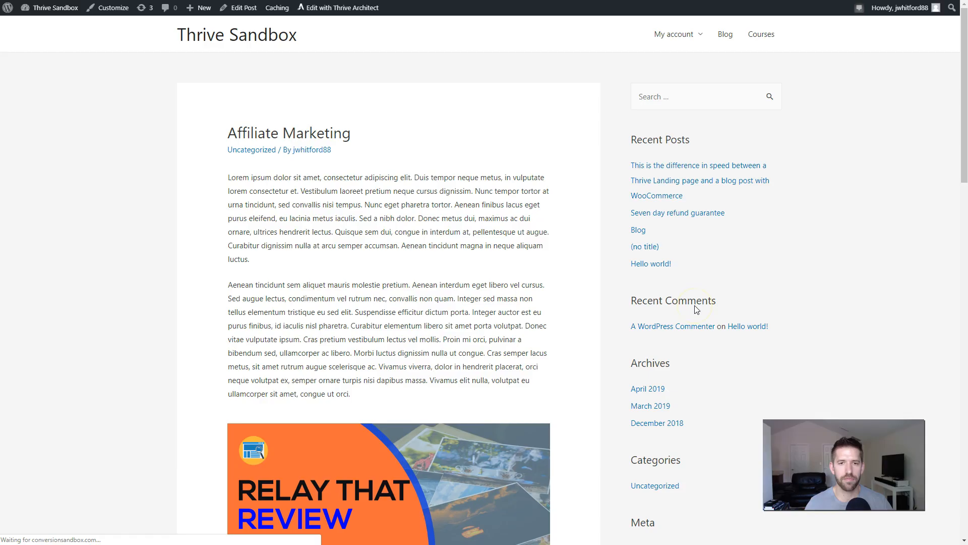
Step: Examine on the post's front-end page how the sticky blue call-to-action section behaves while scrolling through the text
scroll(444, 223, "down", 9)
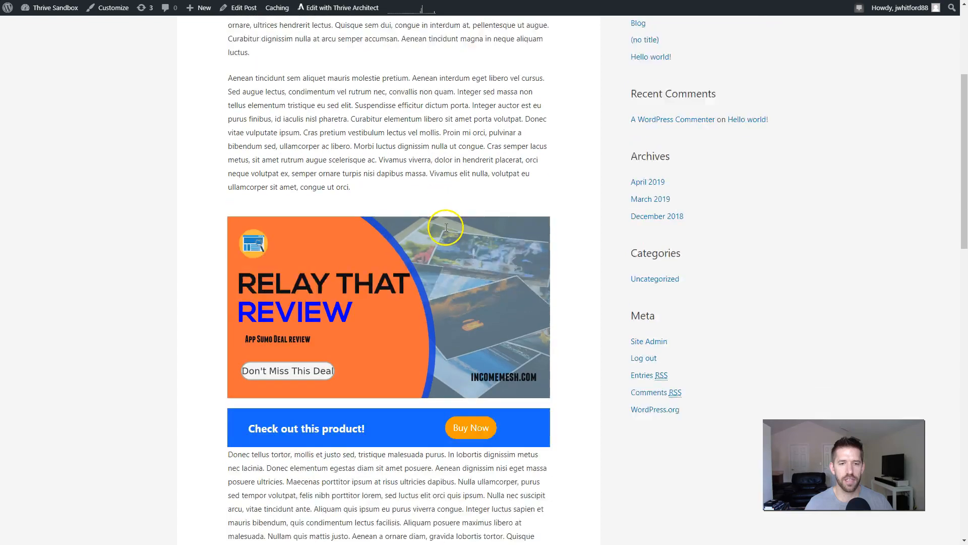
scroll(548, 251, "down", 5)
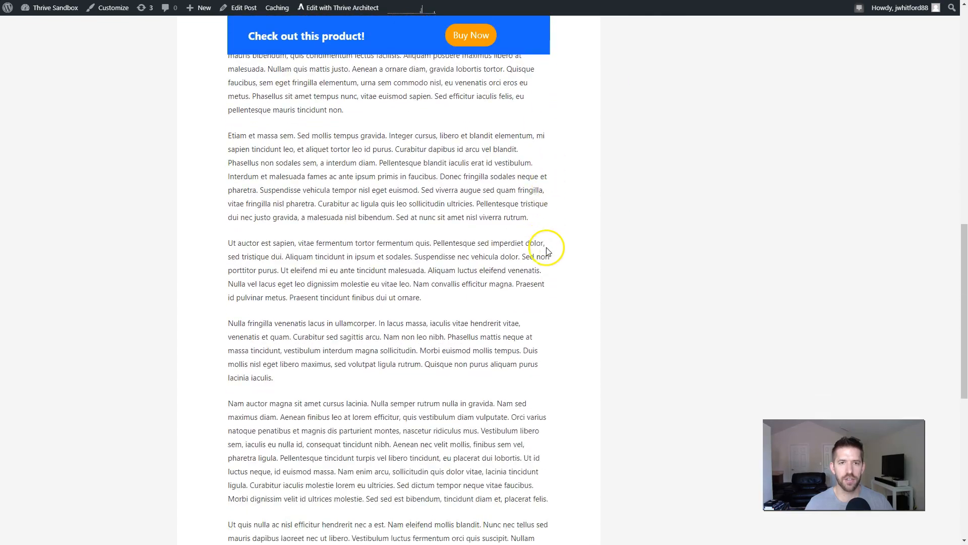
scroll(546, 72, "down", 8)
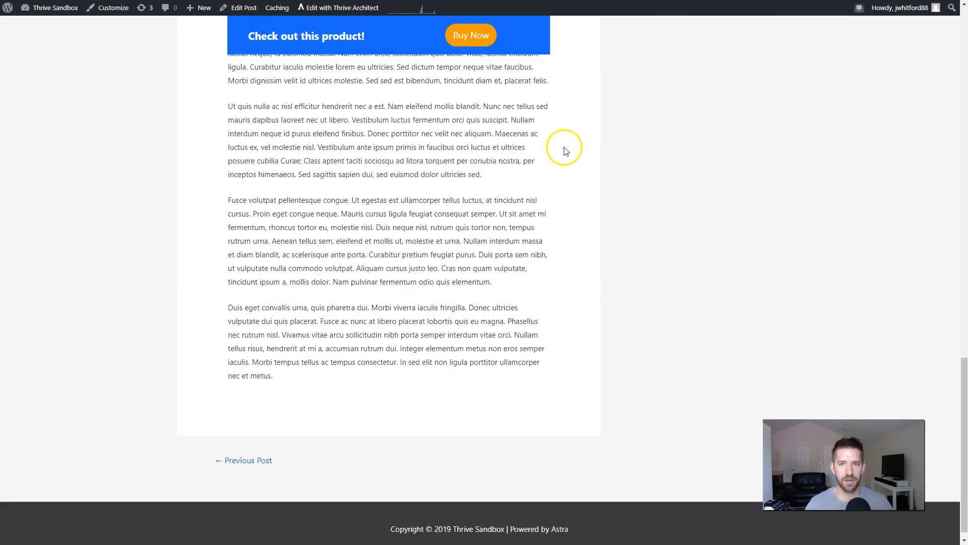
scroll(549, 286, "up", 20)
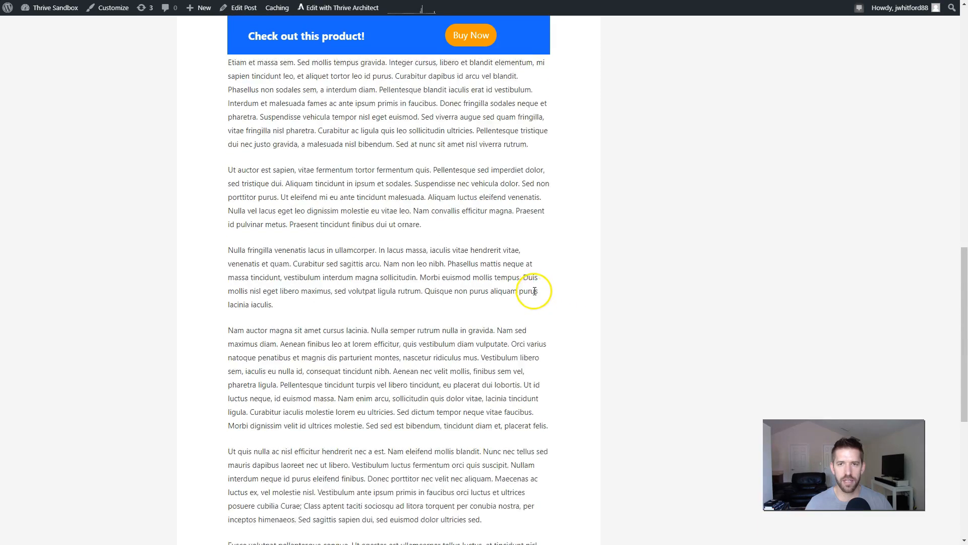
scroll(510, 285, "down", 6)
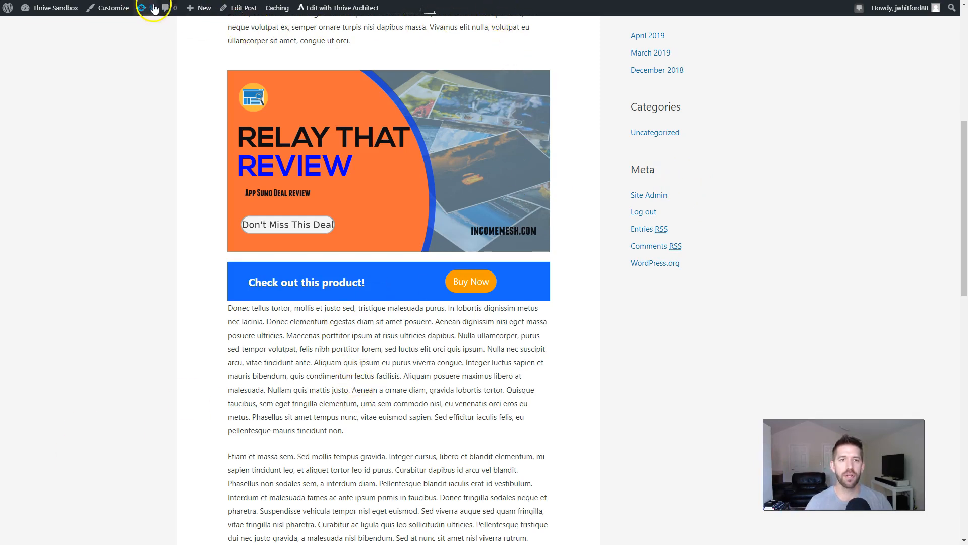
Step: Create a new WordPress page titled "Sidebar Example" and open it in Thrive Architect
mouse_move(197, 8)
left_click(195, 55)
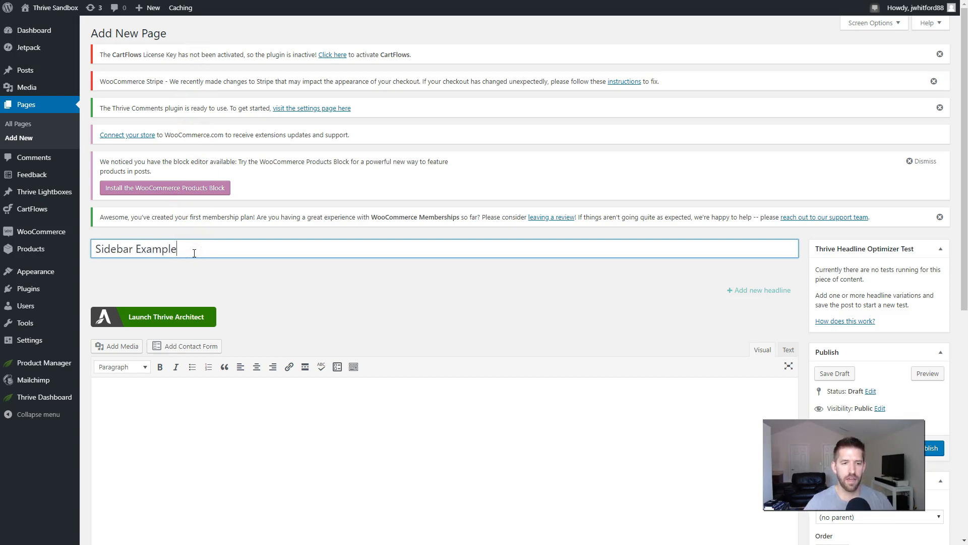
left_click(134, 317)
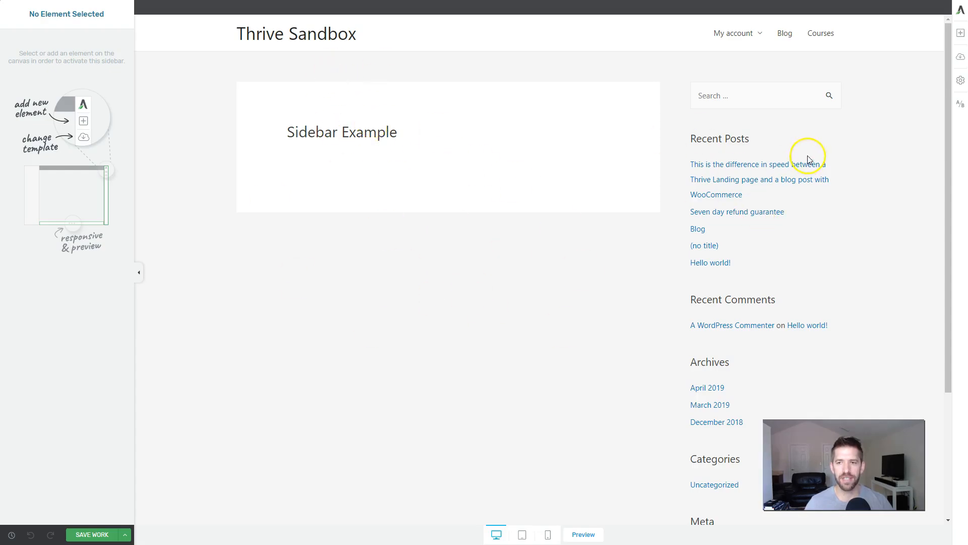
Step: Filter the landing page templates by the course tag and load the Lime Video Lesson template
left_click(961, 57)
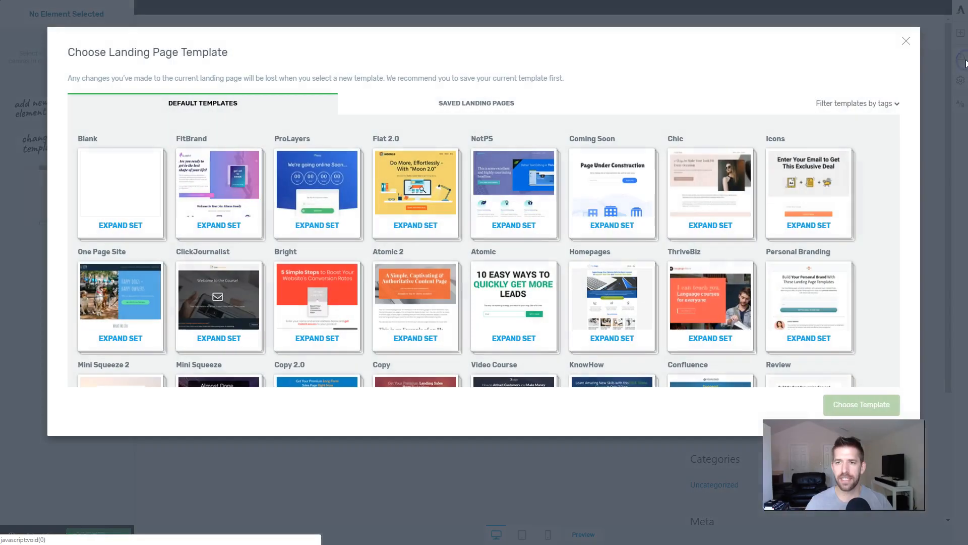
left_click(847, 104)
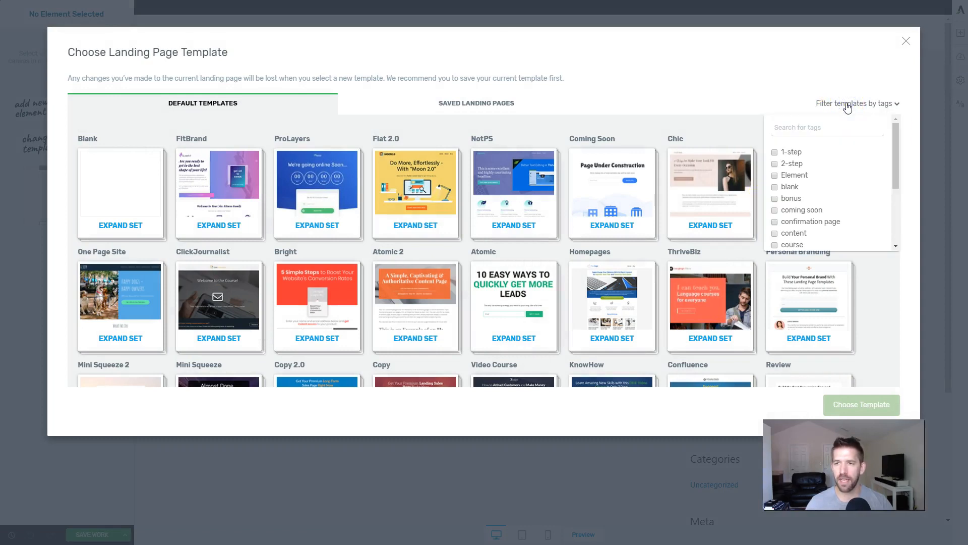
scroll(840, 181, "down", 2)
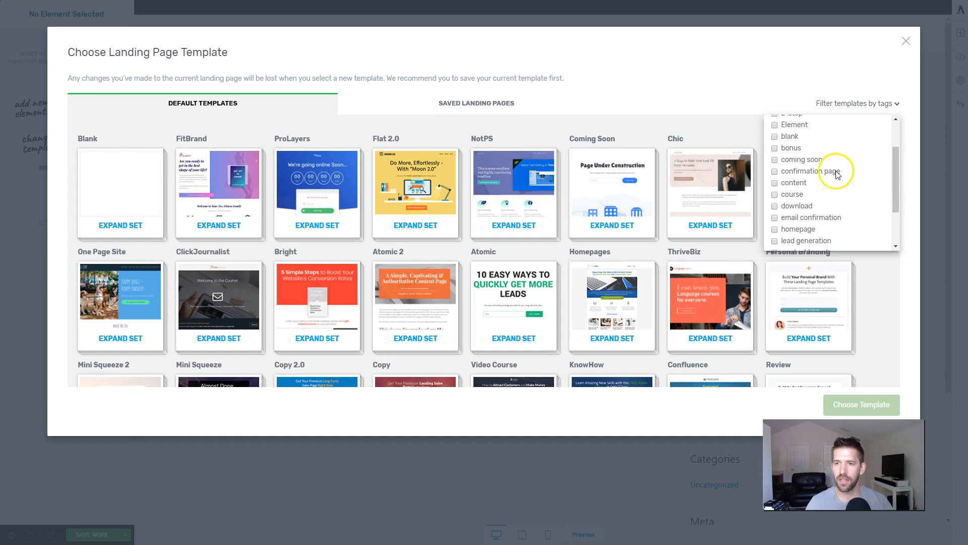
left_click(775, 196)
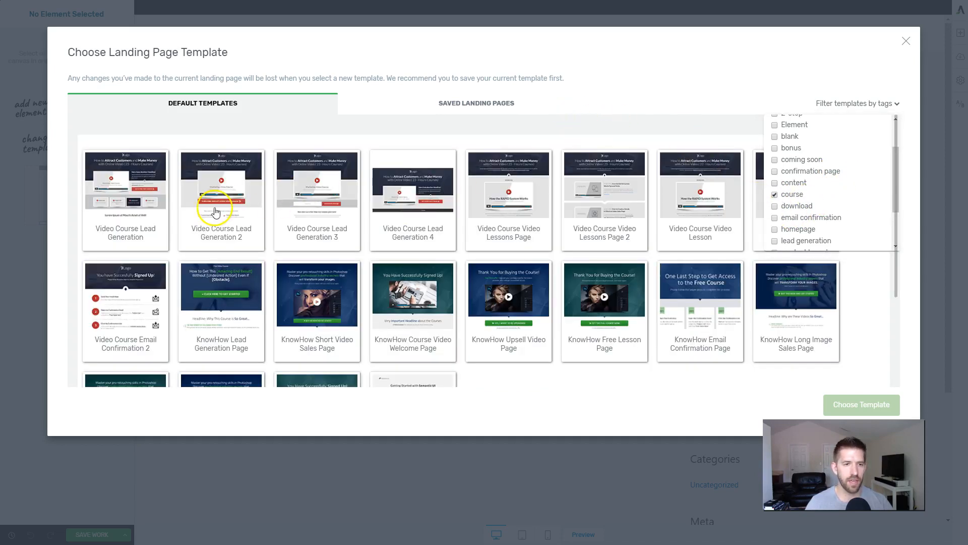
scroll(202, 227, "down", 2)
scroll(303, 252, "down", 2)
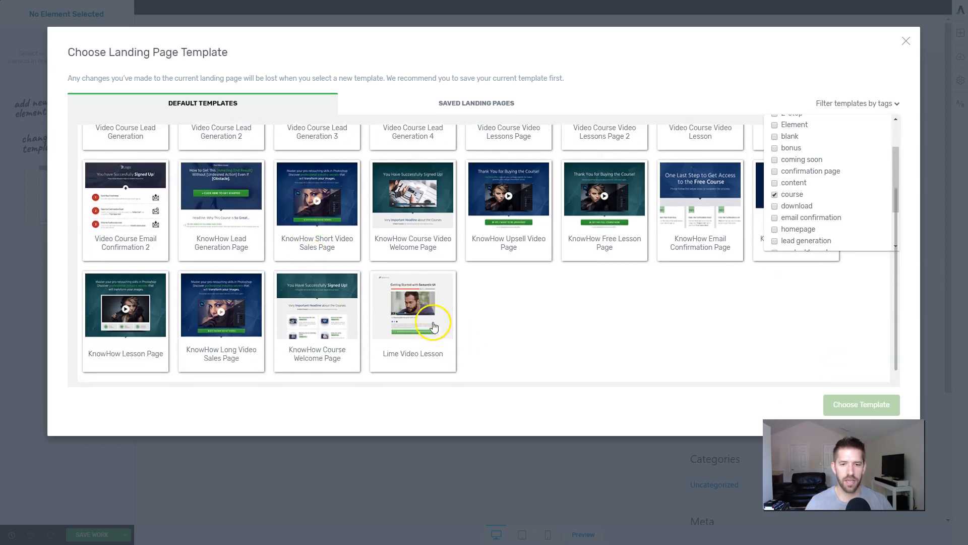
left_click(422, 318)
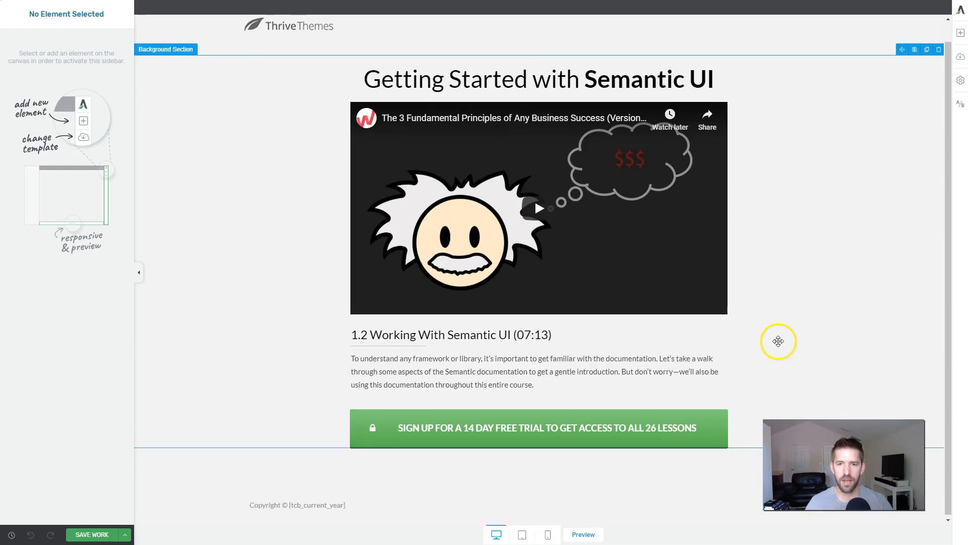
Step: Insert a background section directly below the green sign-up button and above the footer
scroll(467, 160, "down", 1)
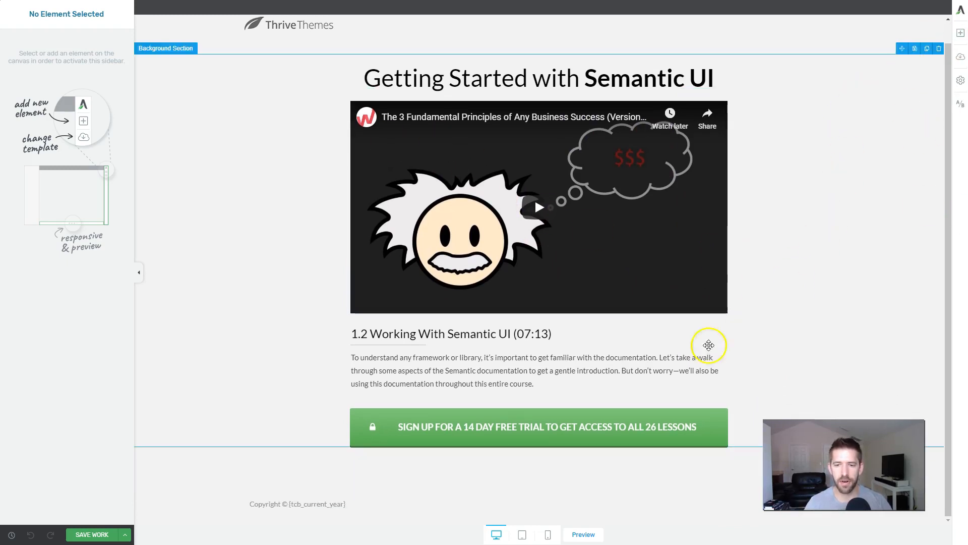
left_click(960, 33)
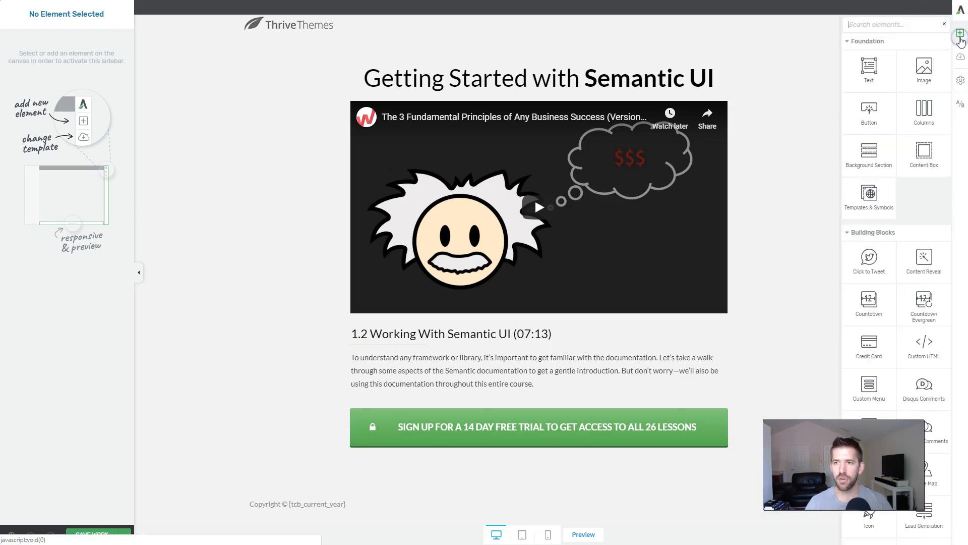
left_click_drag(871, 156, 493, 448)
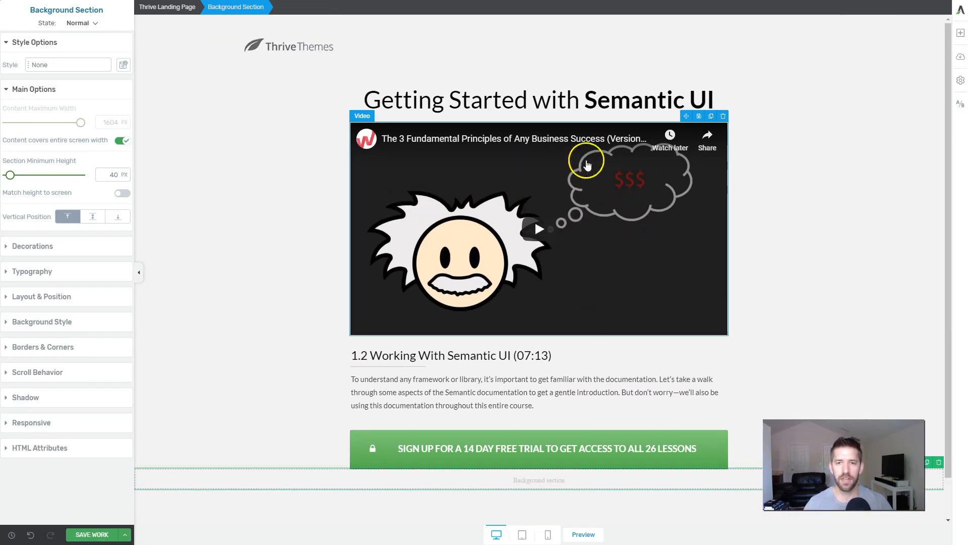
scroll(605, 172, "down", 1)
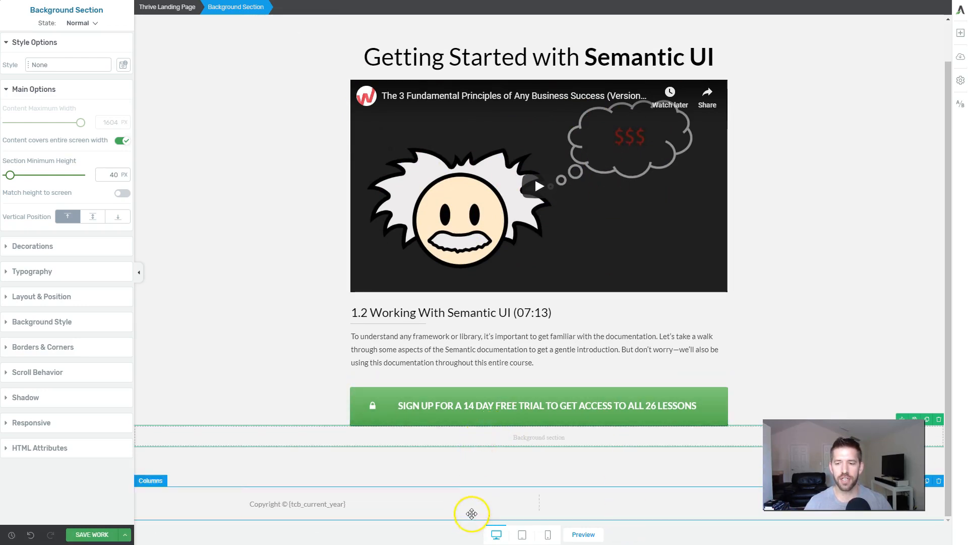
left_click_drag(498, 488, 585, 445)
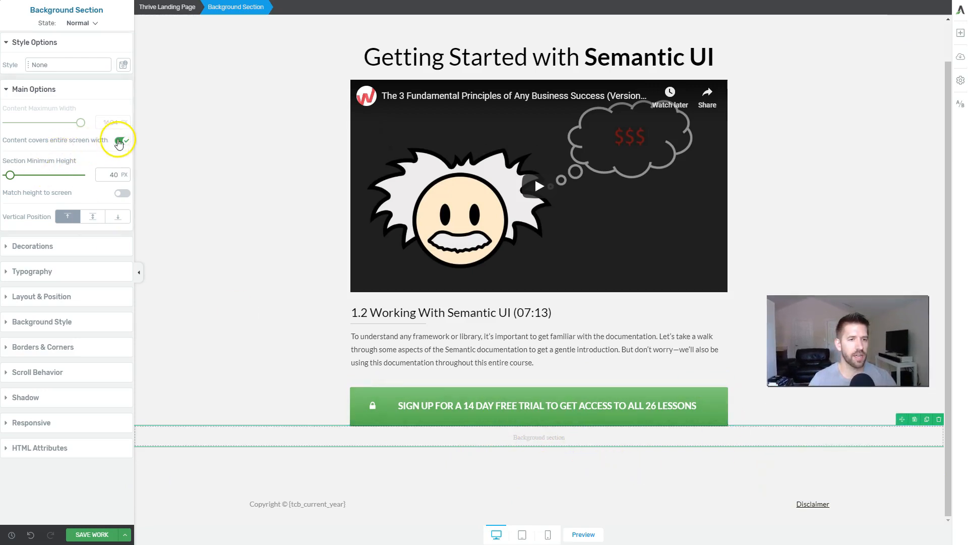
Step: Limit the new background section's content width to 1080 px and set its padding to 27 px top and 45 px bottom
left_click(121, 141)
type("1080")
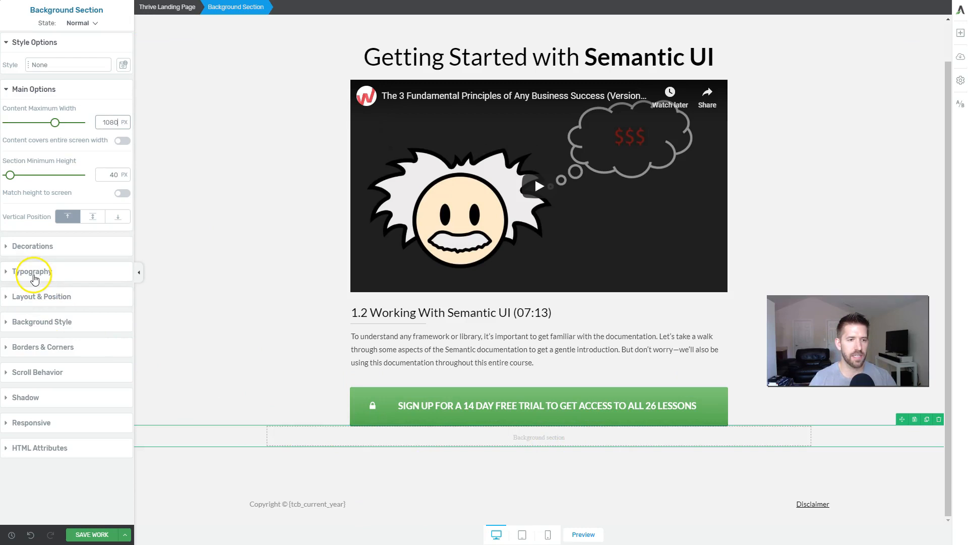
left_click(39, 296)
left_click_drag(67, 248, 67, 225)
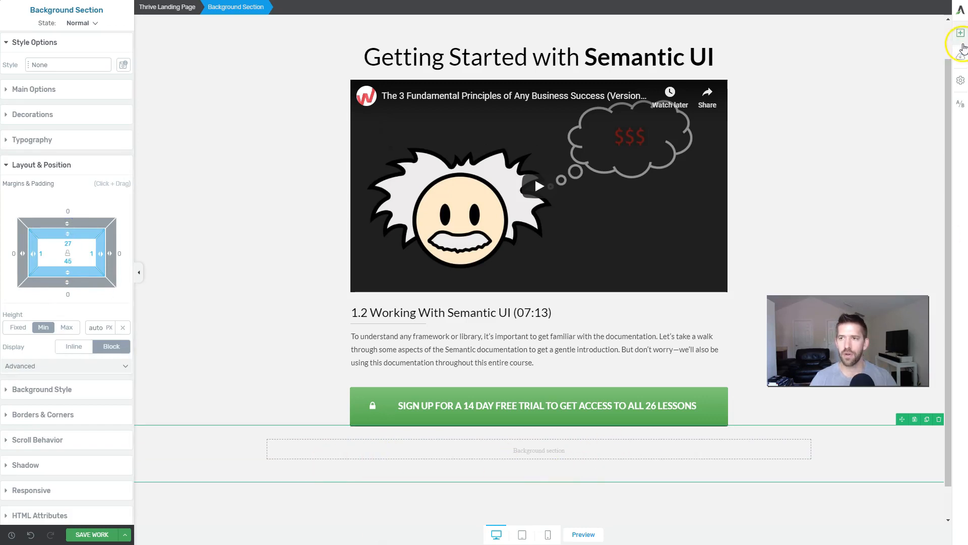
Step: Insert a two-column 2/3 and 1/3 layout inside the new background section
left_click(961, 41)
left_click_drag(926, 110, 580, 447)
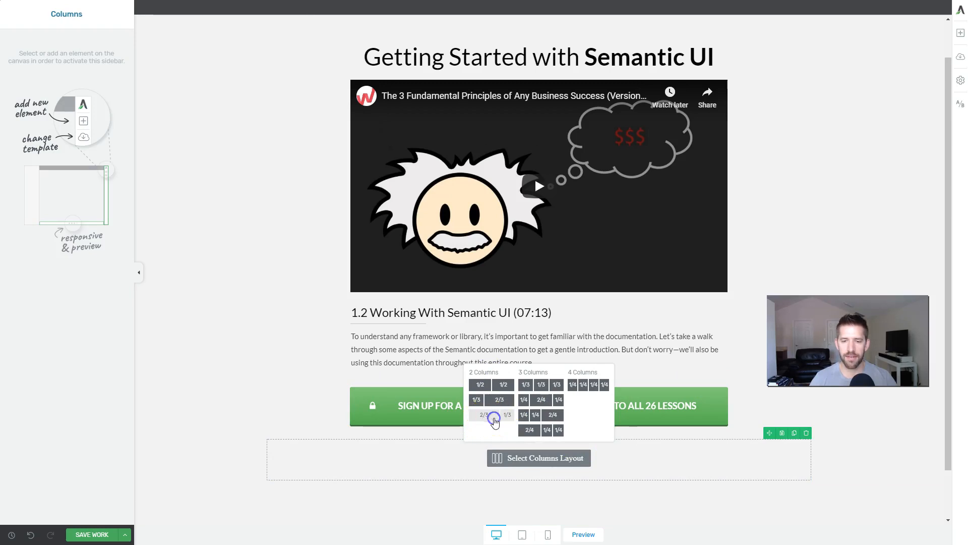
left_click(495, 420)
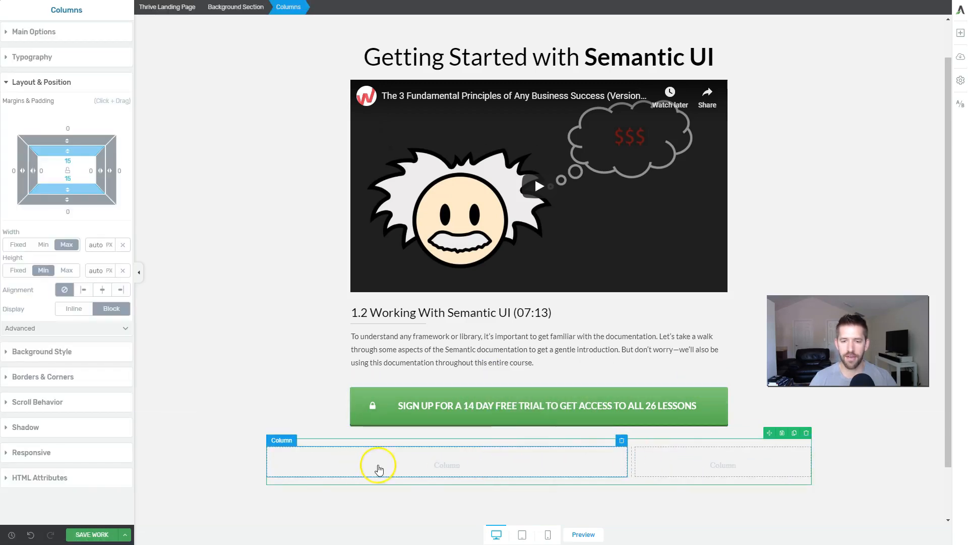
Step: Add a text element to the wide 2/3 column and replace its placeholder with the copied lorem ipsum paragraphs
left_click(379, 469)
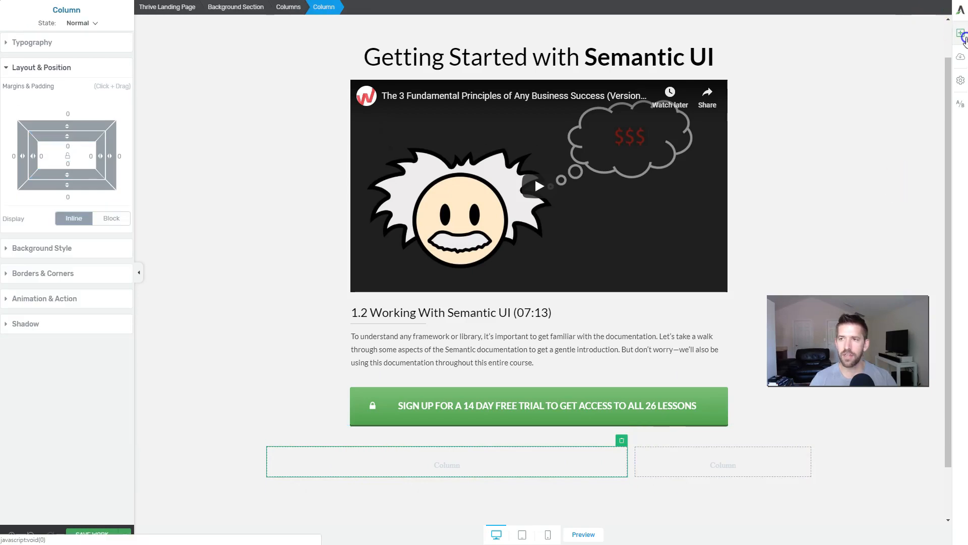
left_click(961, 35)
left_click_drag(865, 91, 445, 457)
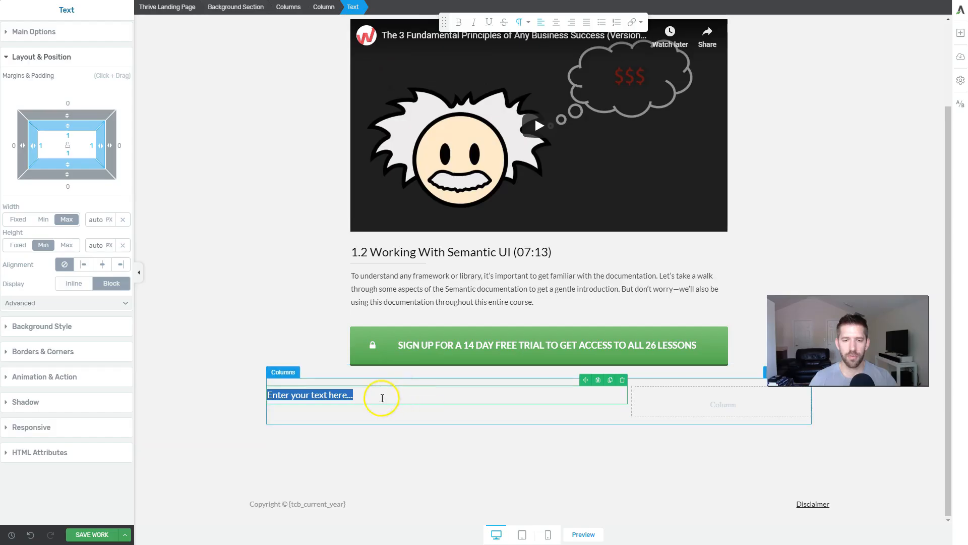
key("ctrl+v")
scroll(404, 398, "down", 10)
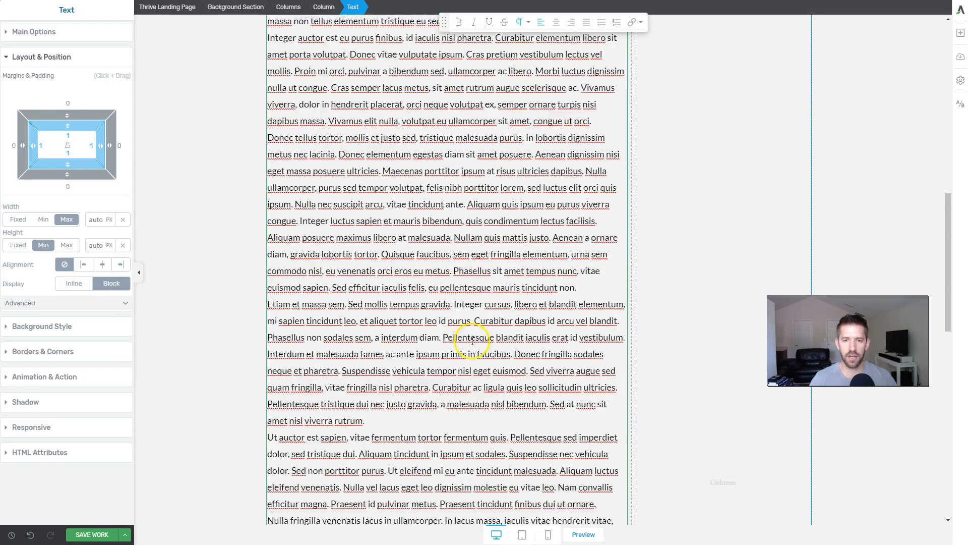
Step: Insert a content box into the narrow 1/3 column beside the lorem ipsum text
scroll(472, 364, "up", 15)
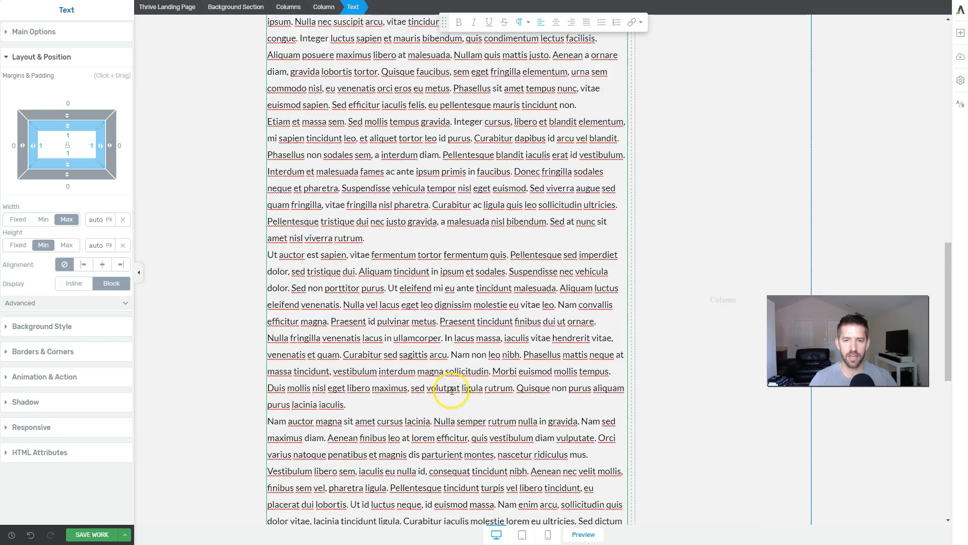
scroll(484, 408, "down", 2)
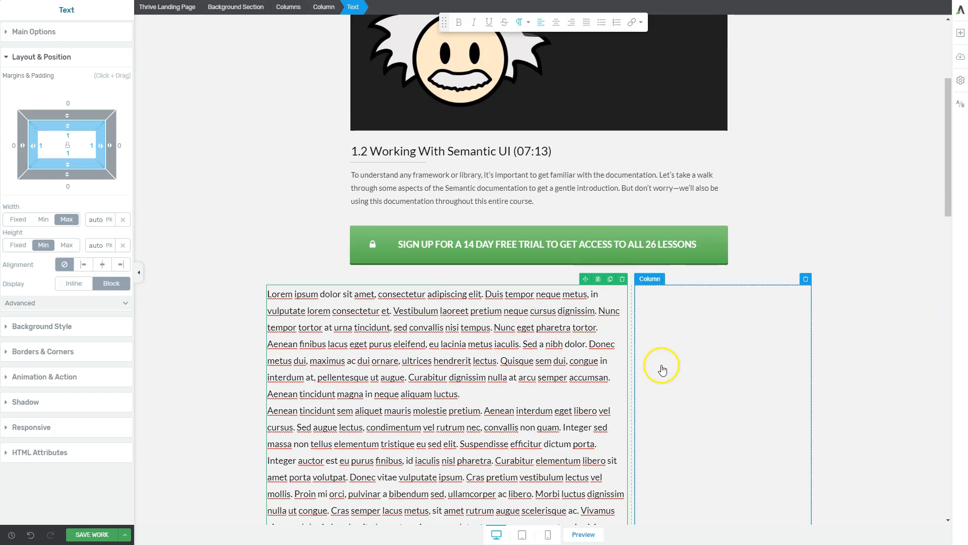
left_click(738, 342)
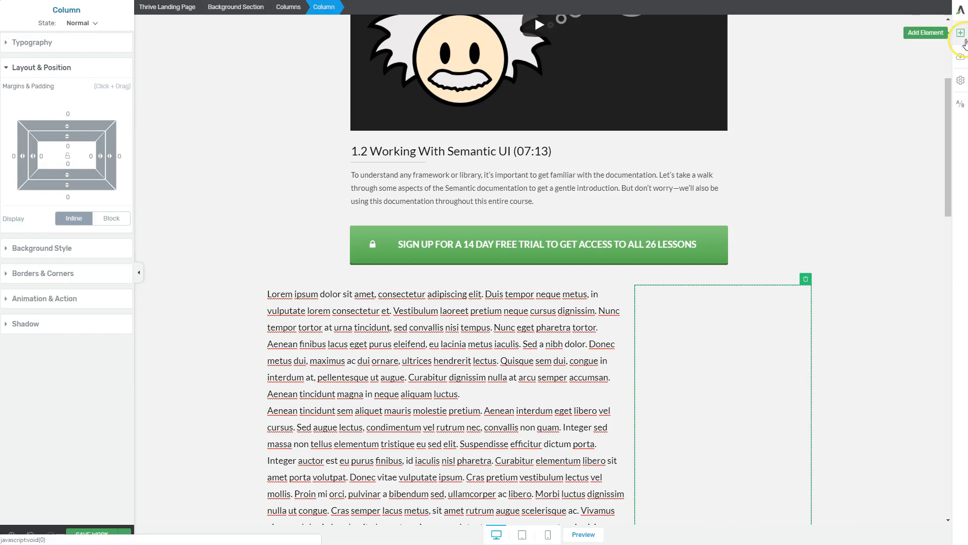
left_click(963, 37)
left_click_drag(935, 151, 711, 424)
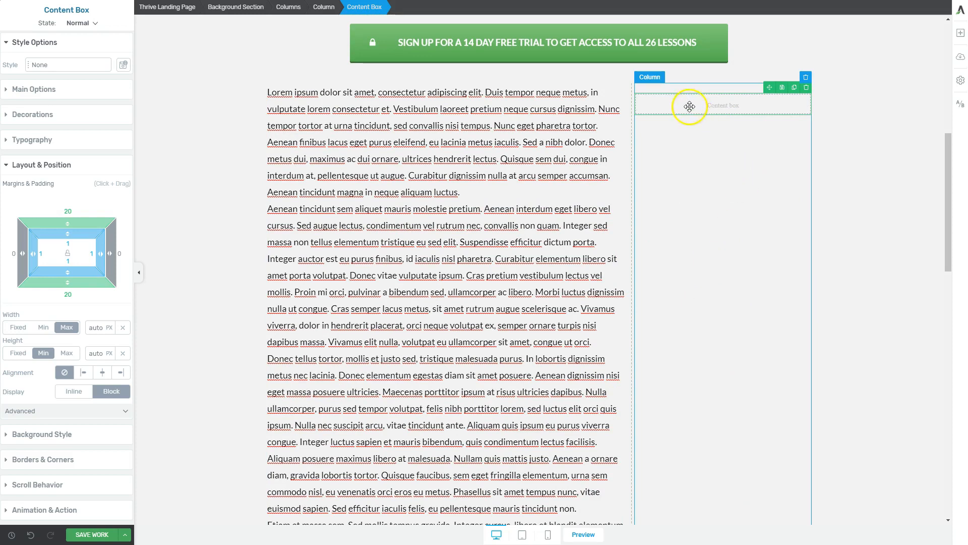
left_click(961, 34)
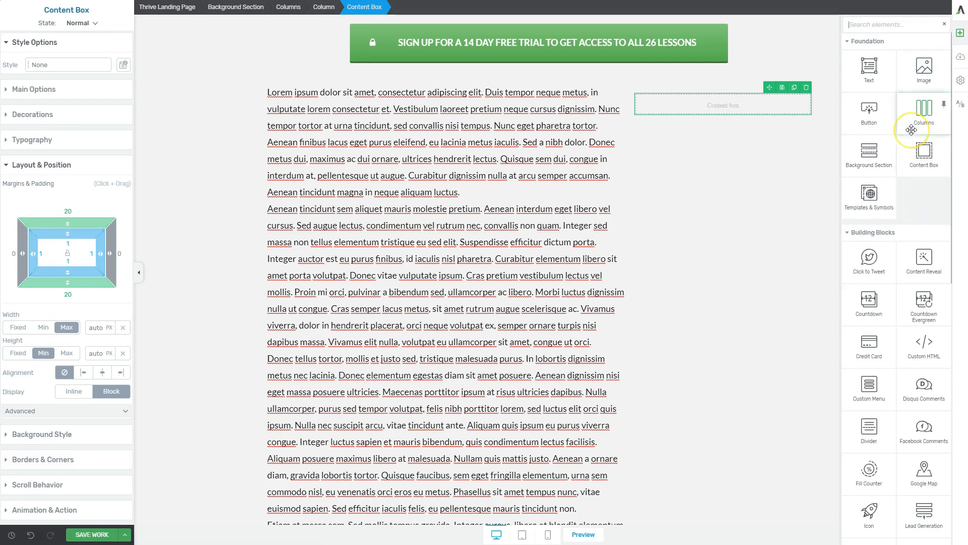
type("list")
left_click_drag(923, 97, 731, 110)
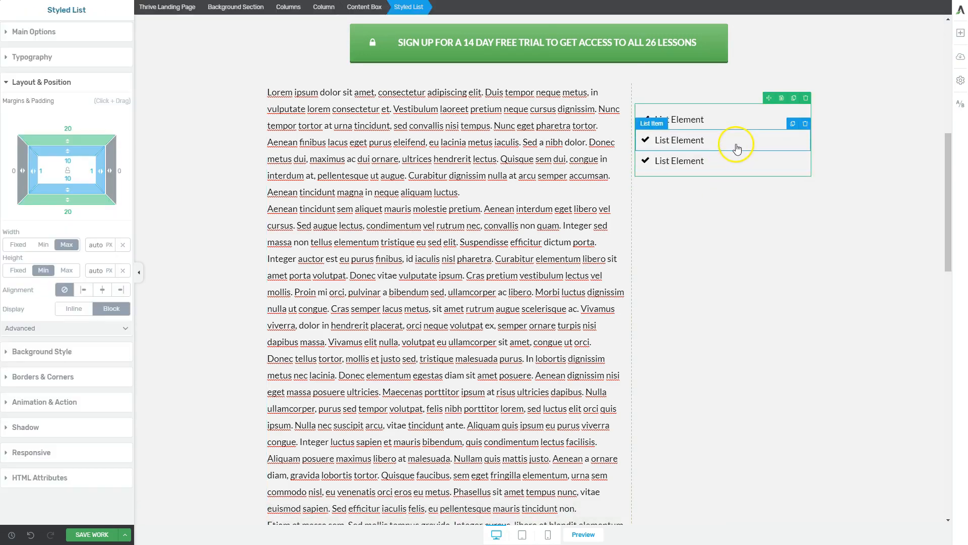
left_click(741, 125)
left_click(408, 7)
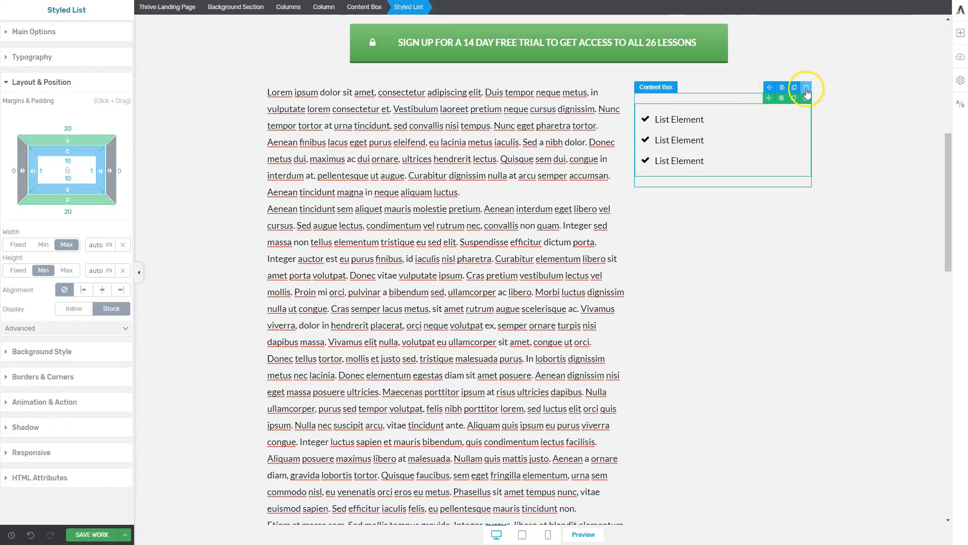
left_click(806, 102)
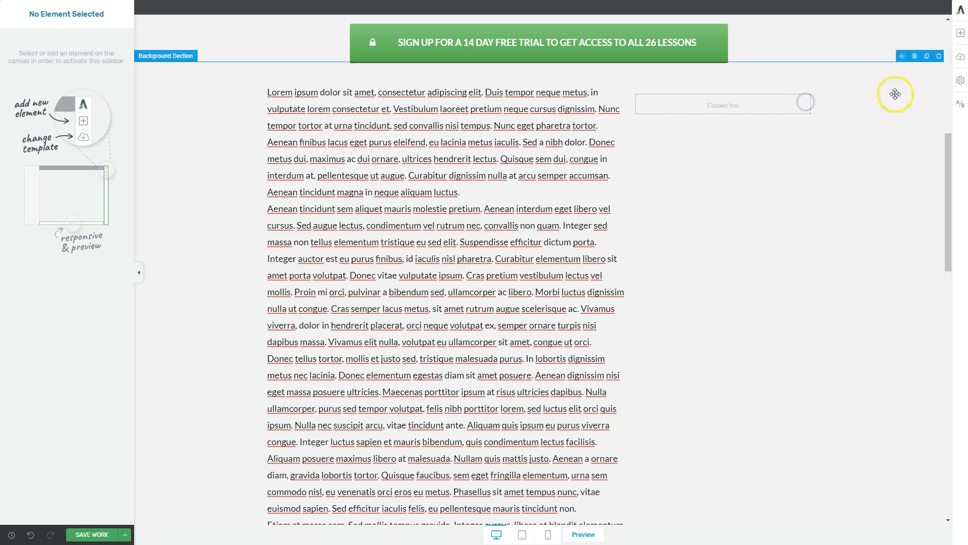
Step: Insert a Table of Contents element inside the content box in the narrow column
left_click(960, 34)
type("table")
left_click_drag(913, 99, 747, 103)
left_click(791, 172)
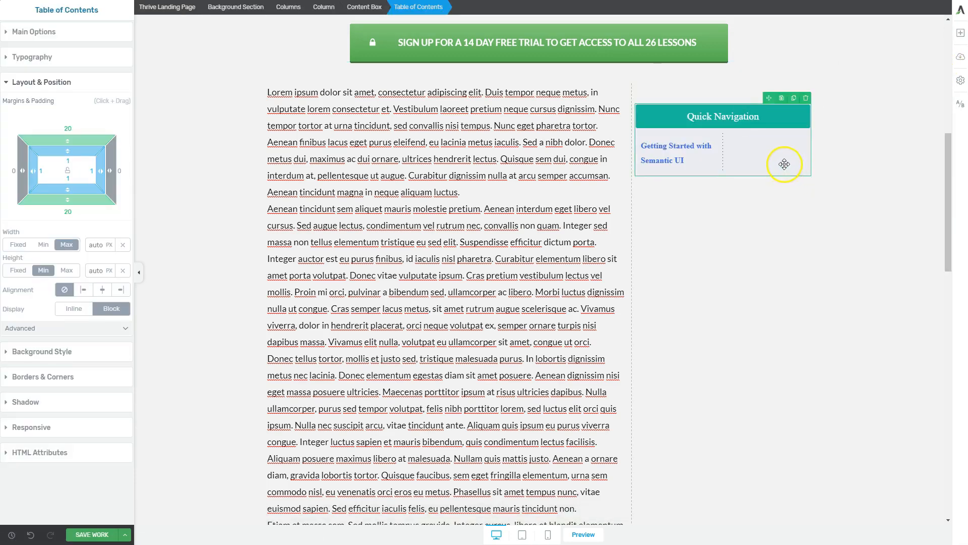
left_click(749, 159)
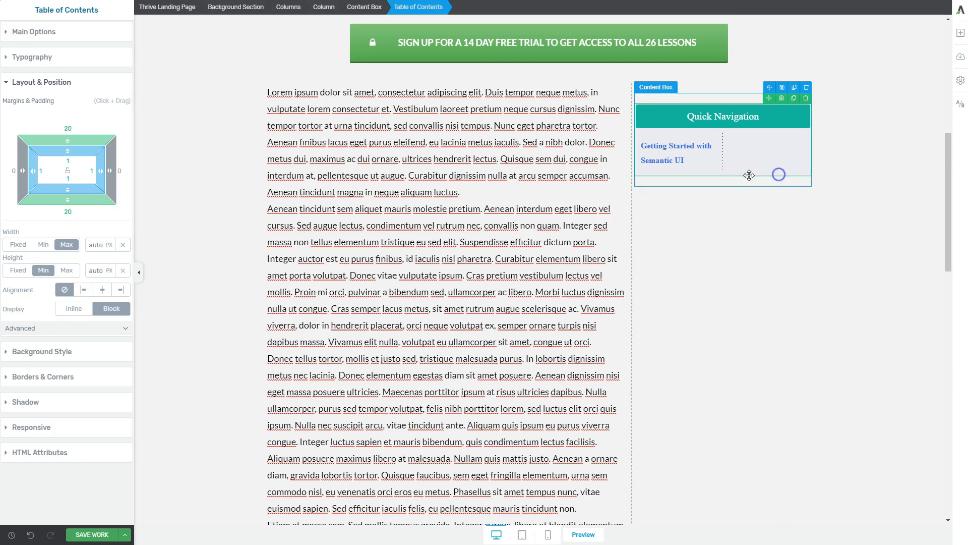
Step: Set the table of contents to a single column
left_click(47, 33)
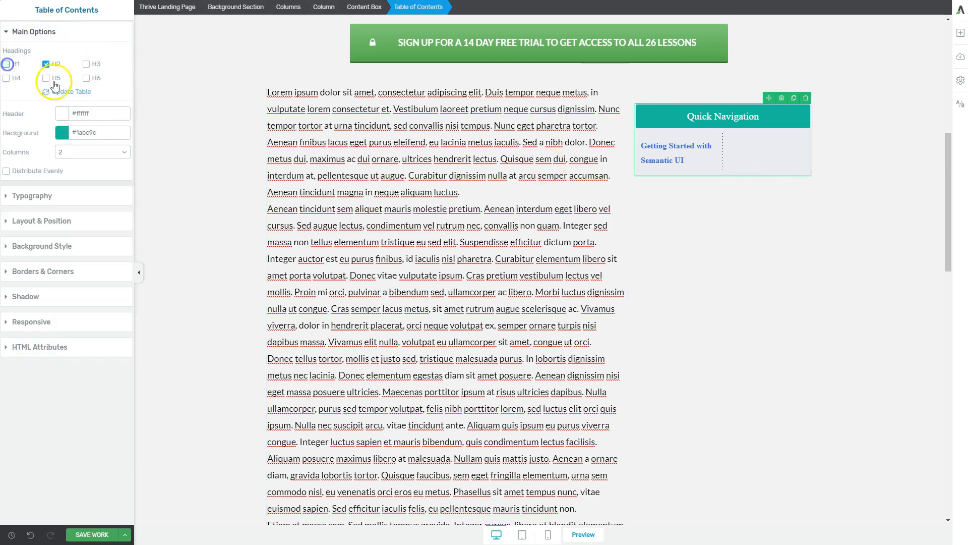
left_click(760, 259)
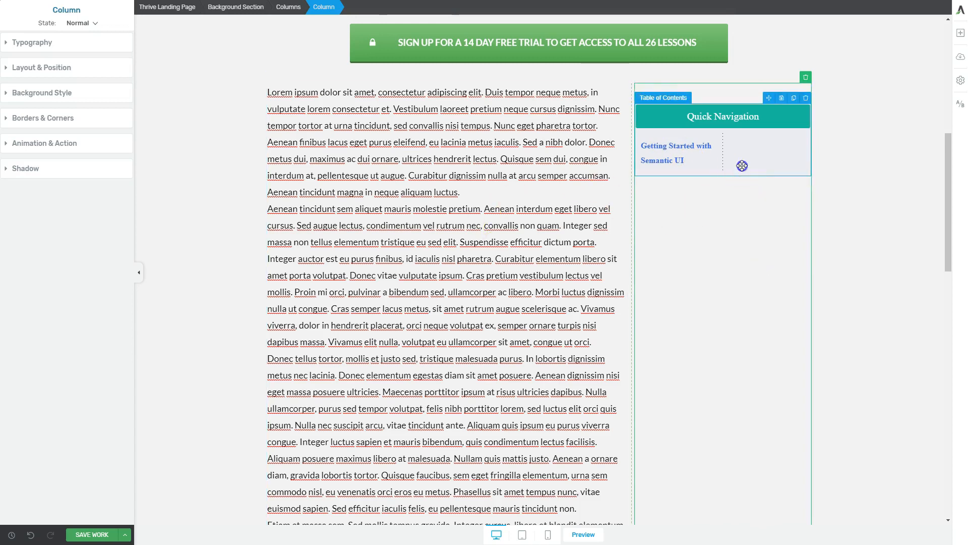
left_click(742, 166)
left_click(75, 152)
left_click(71, 163)
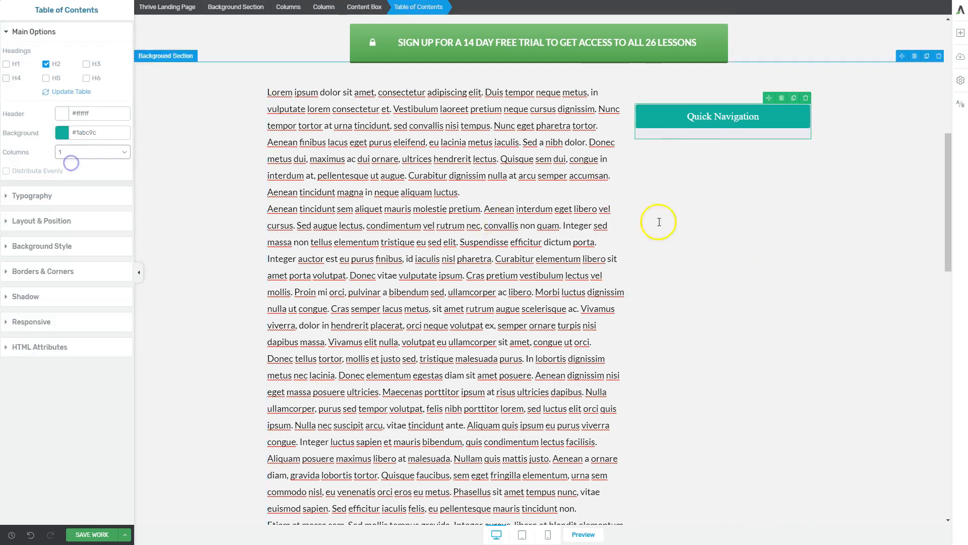
left_click(744, 232)
left_click(694, 134)
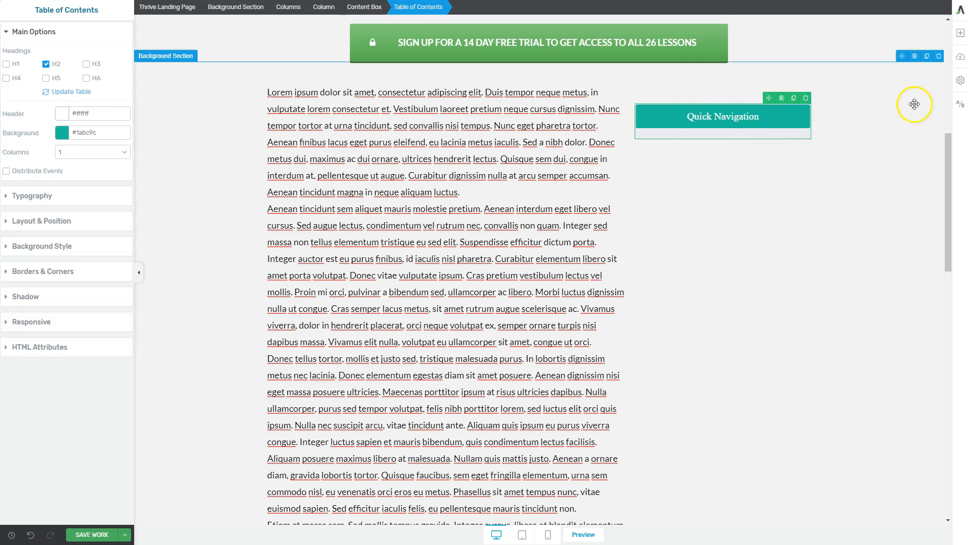
Step: Add a styled box below the Quick Navigation table inside the content box
left_click(960, 38)
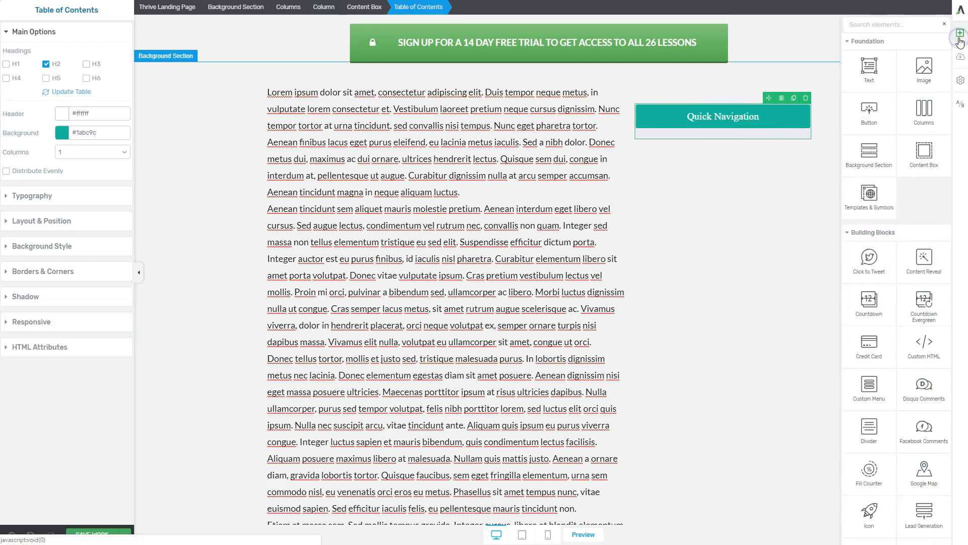
left_click_drag(868, 119, 787, 159)
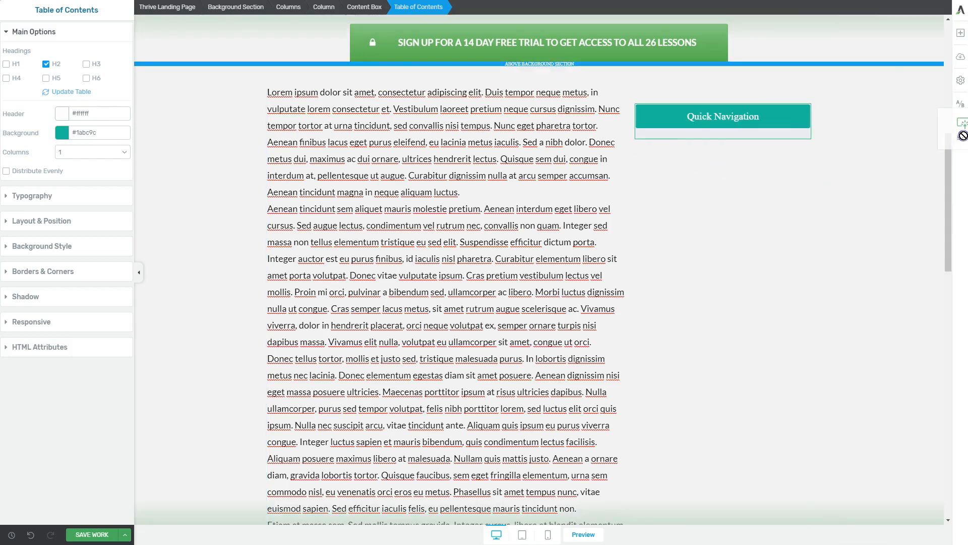
left_click(960, 33)
scroll(923, 202, "down", 5)
scroll(895, 222, "up", 1)
scroll(897, 221, "down", 2)
type("styl")
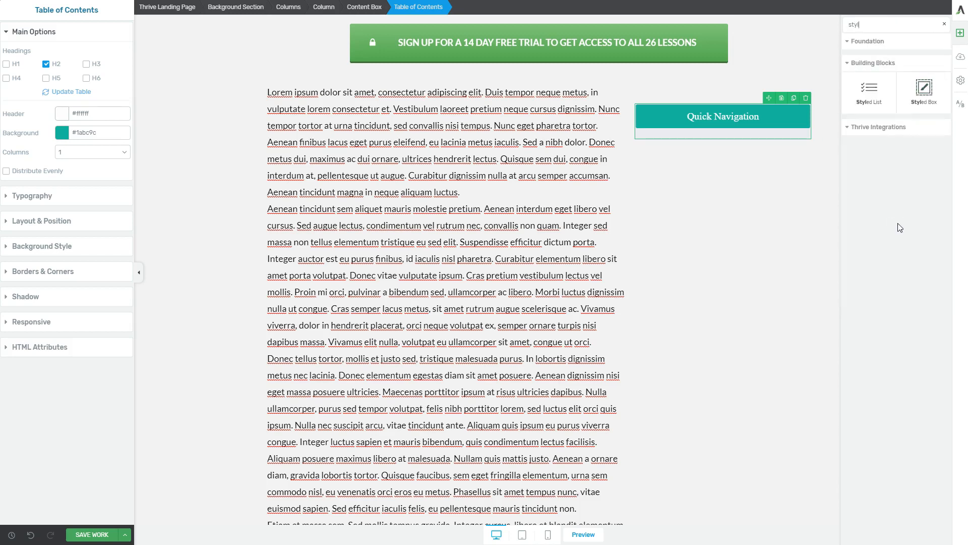
left_click_drag(925, 88, 740, 135)
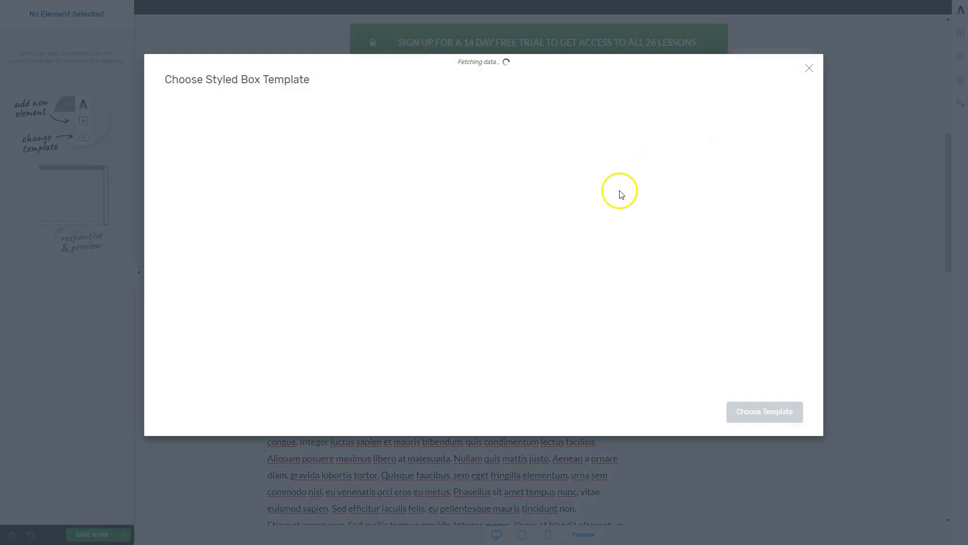
Step: Apply the Classy 5 template to the new styled box
scroll(444, 255, "down", 10)
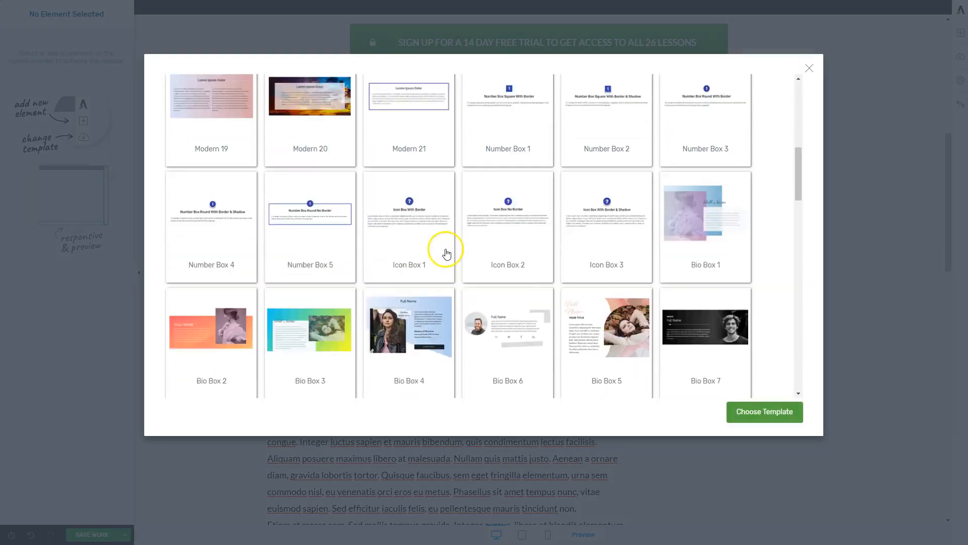
scroll(448, 250, "down", 15)
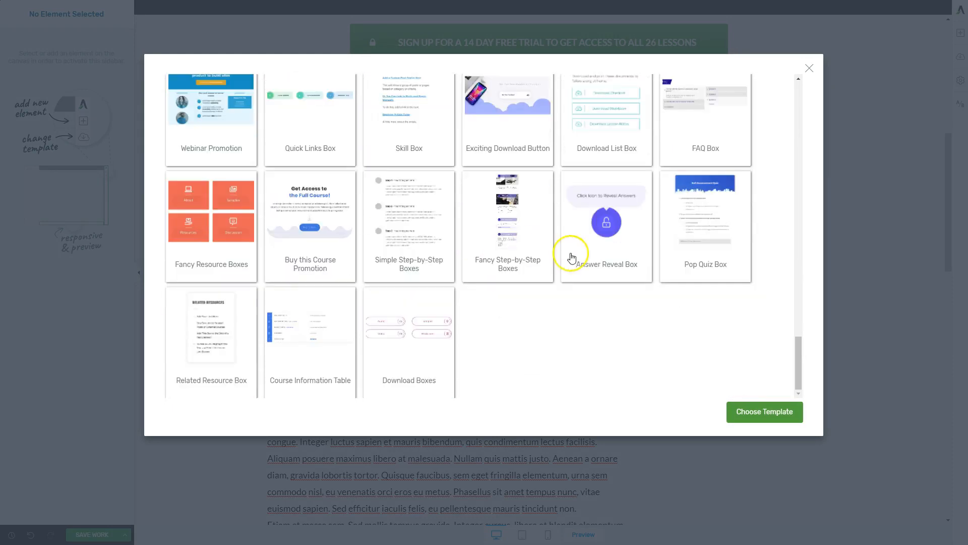
scroll(415, 272, "up", 6)
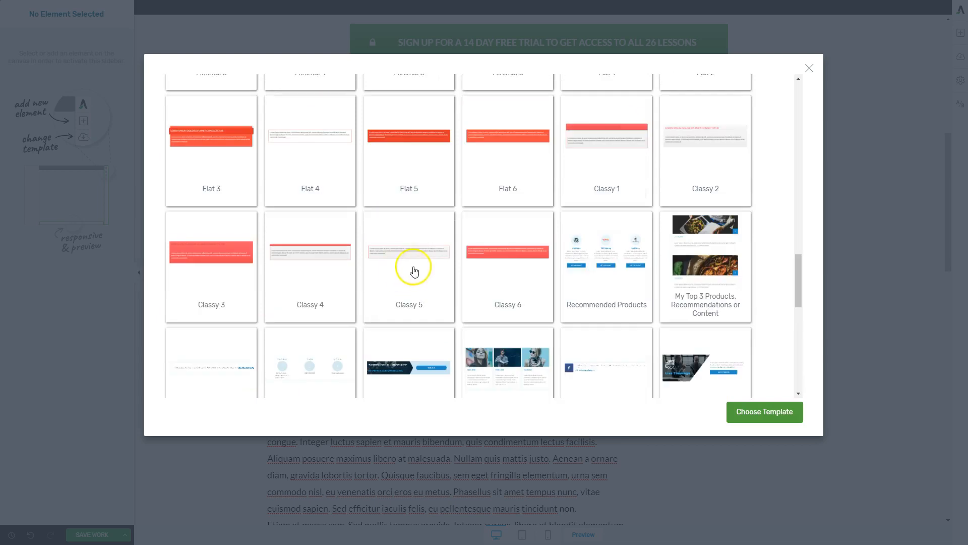
left_click(404, 273)
left_click(795, 421)
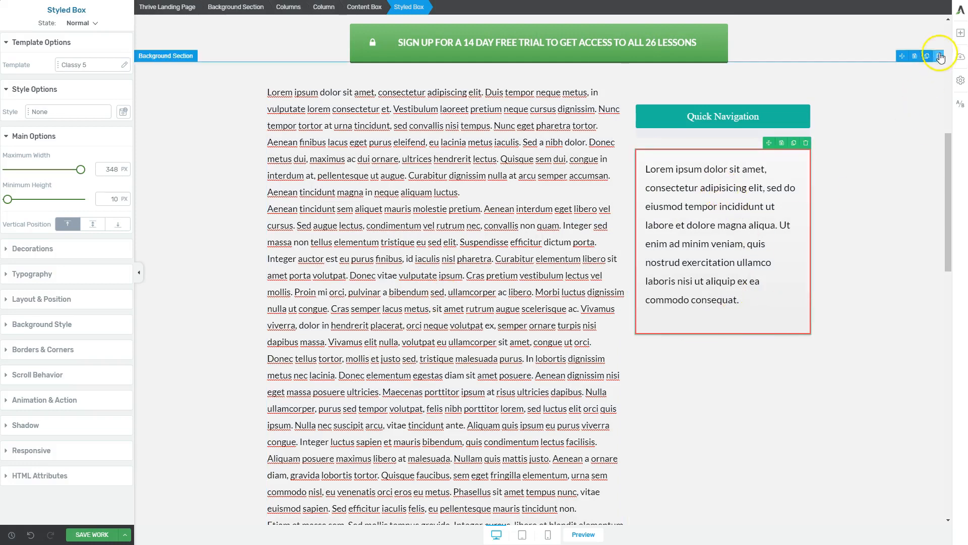
Step: Add a button below the text in the styled box and label it "Go here next!"
left_click(961, 33)
left_click_drag(869, 108, 708, 312)
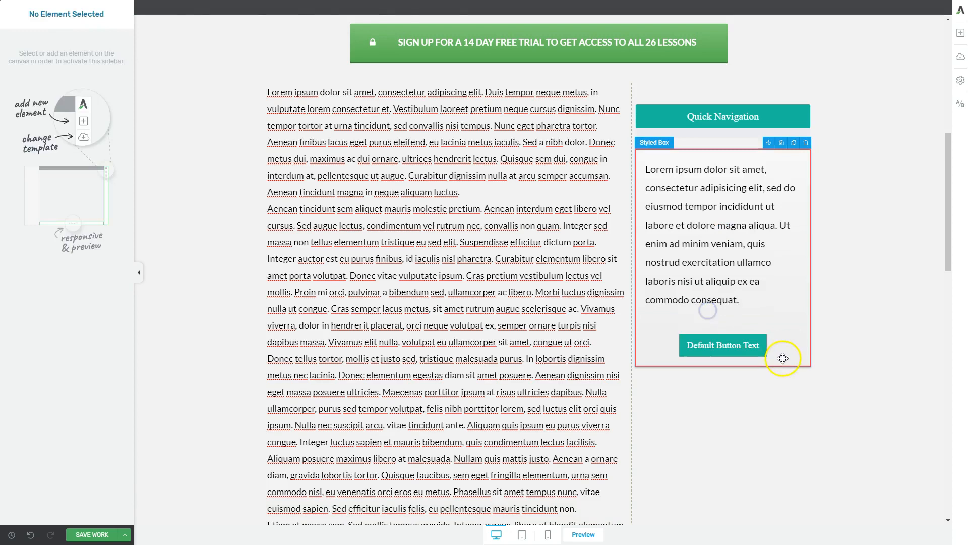
left_click(748, 347)
type("G")
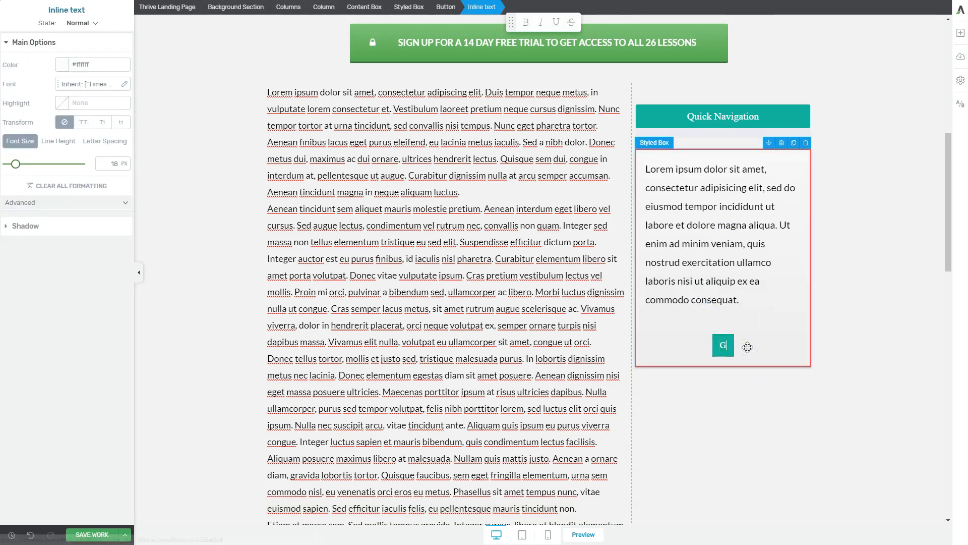
type("o here next!")
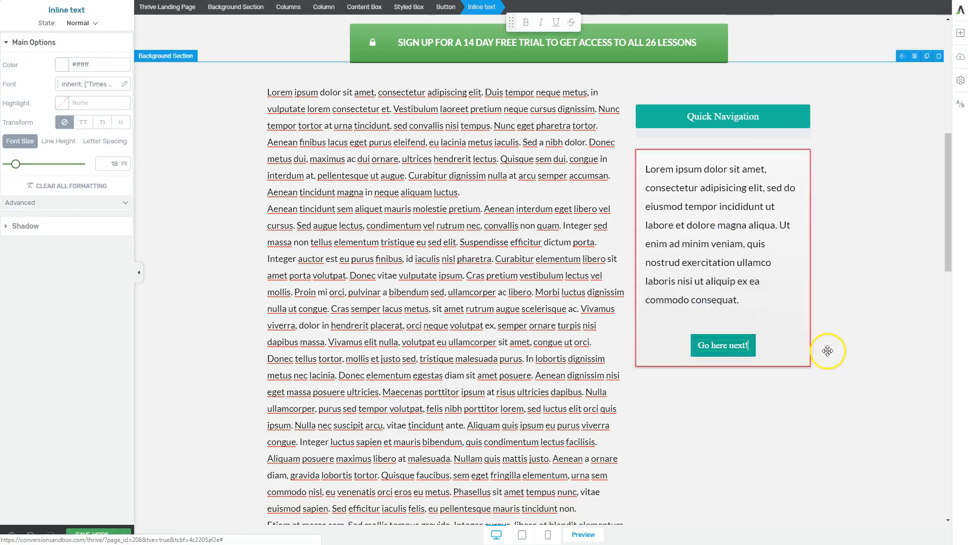
left_click(828, 383)
Step: Give the content box around the sidebar elements a solid white #ffffff background at 100 opacity
left_click(785, 361)
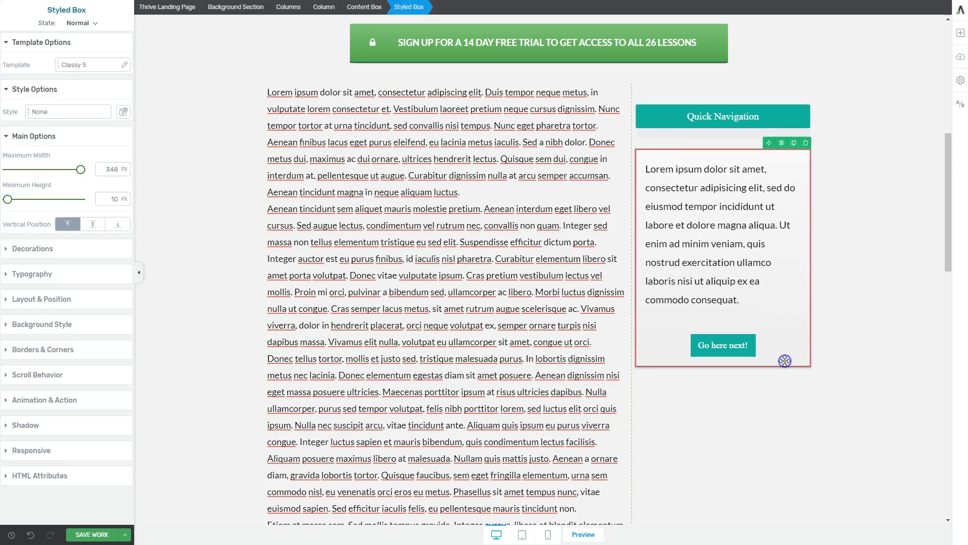
left_click(369, 11)
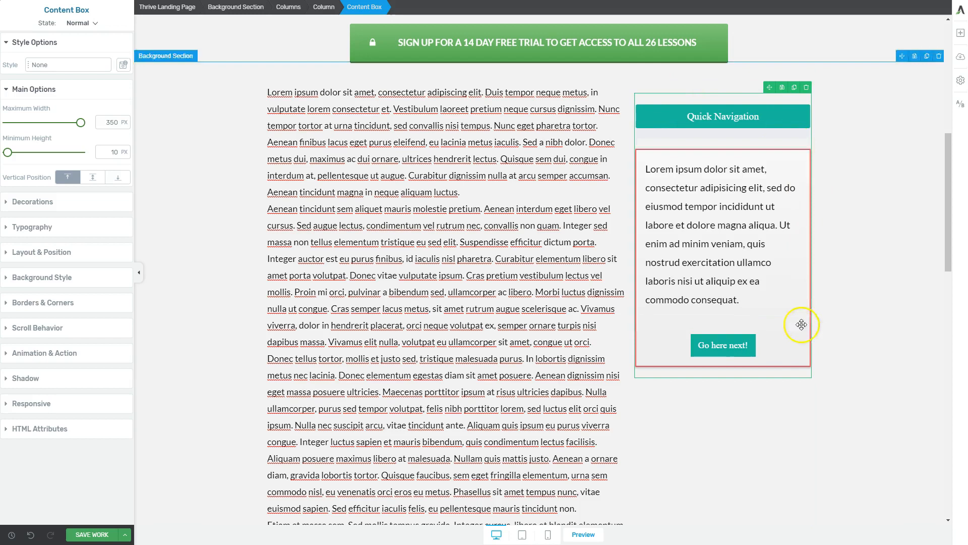
left_click(35, 277)
left_click(68, 251)
left_click(11, 228)
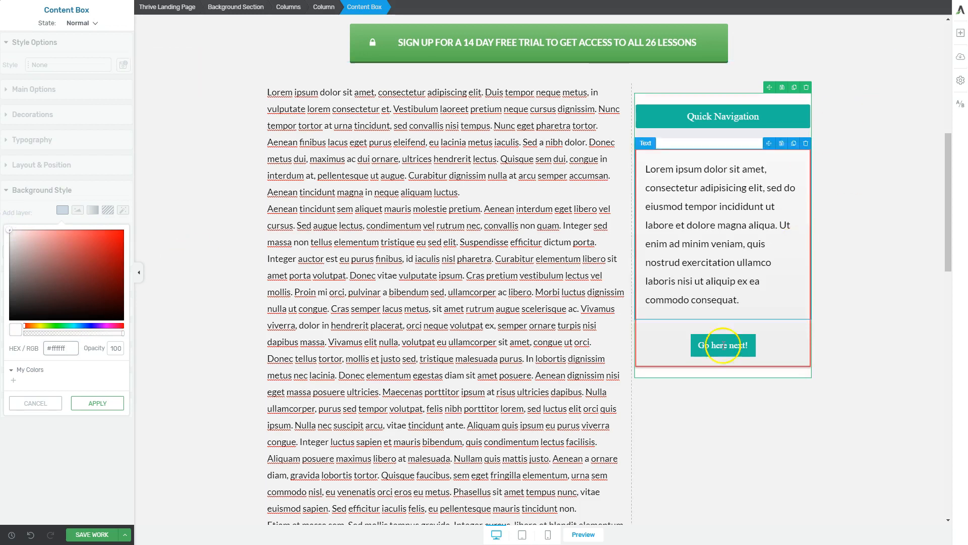
left_click(111, 405)
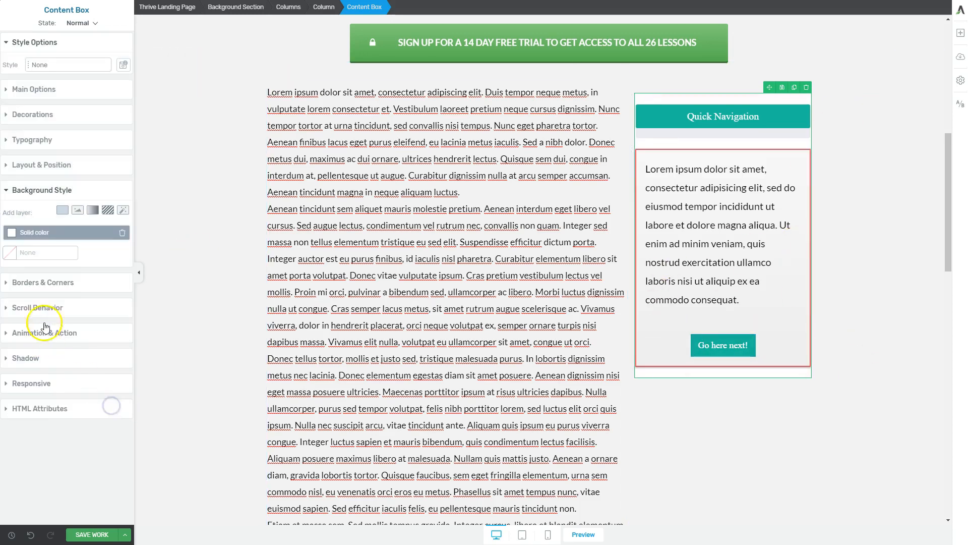
Step: Set the sidebar content box's padding to 10 px on all four sides
left_click(45, 166)
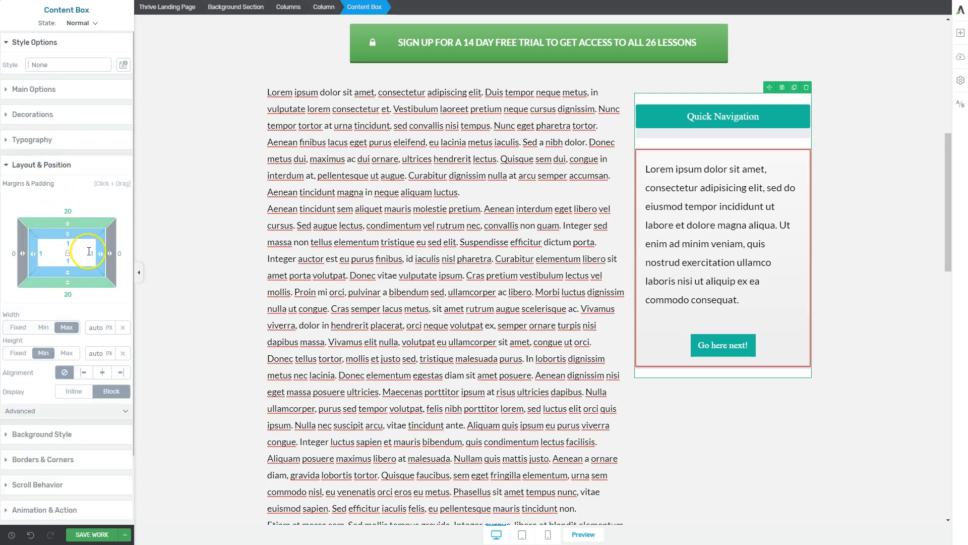
left_click_drag(99, 253, 89, 256)
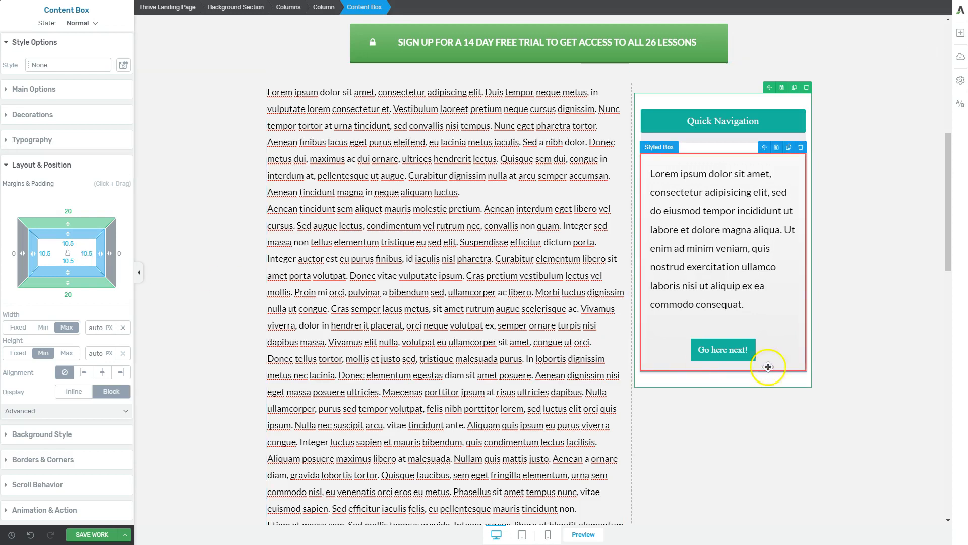
left_click(889, 367)
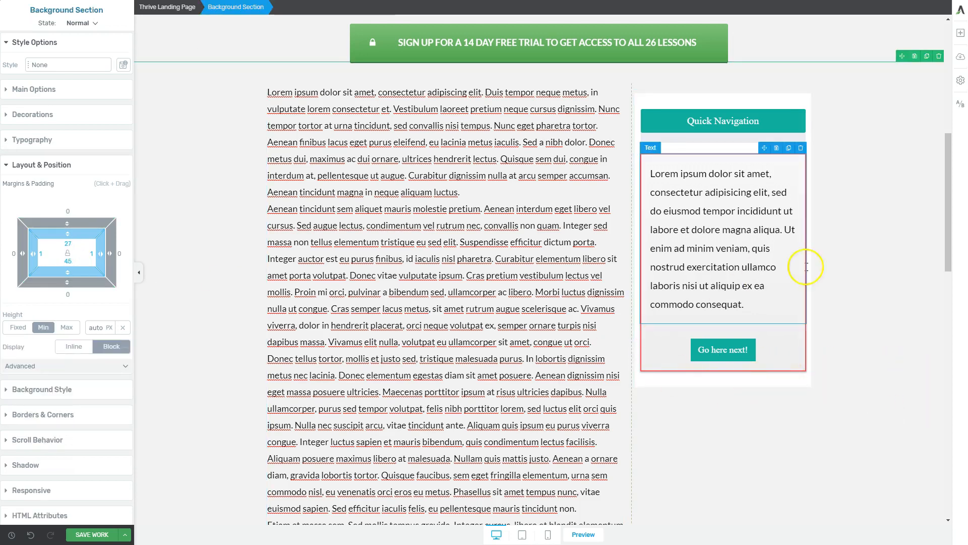
Step: Add a #000000 box shadow at 270° with 8 px distance, 12 px blur and 0 px spread to the sidebar content box
left_click(755, 382)
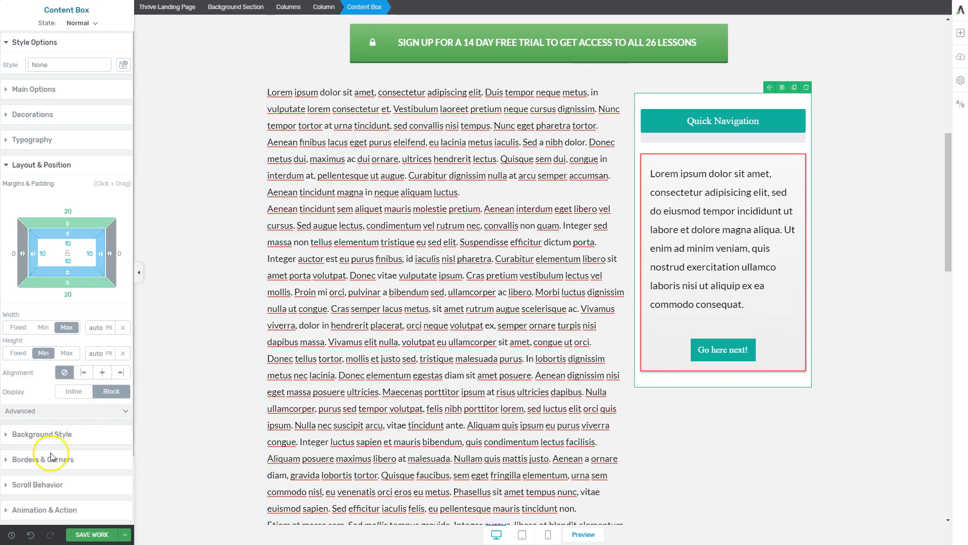
left_click(49, 485)
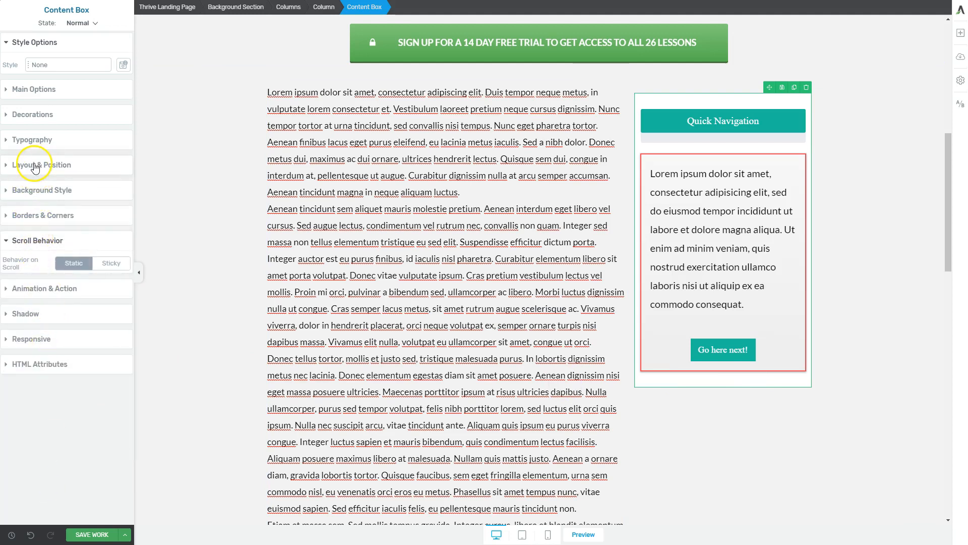
left_click(34, 215)
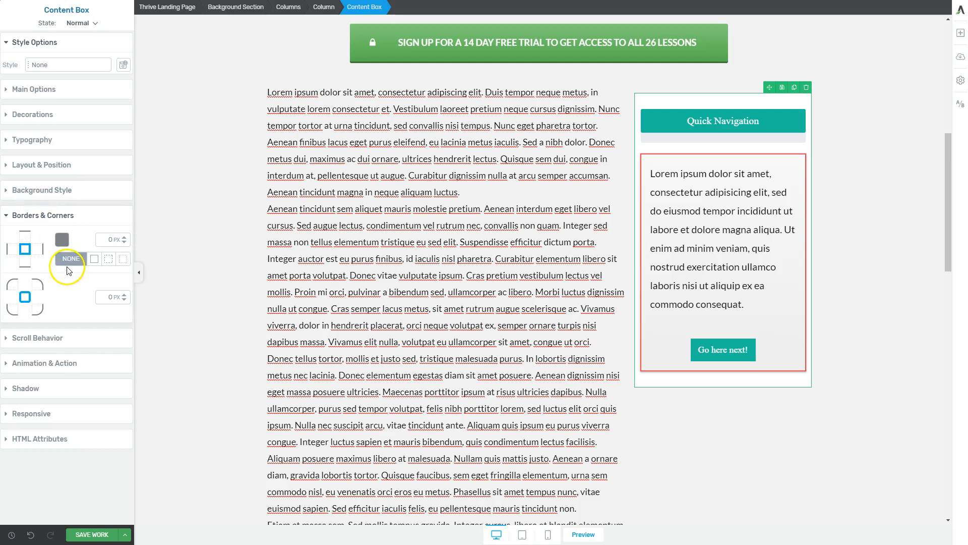
left_click(46, 394)
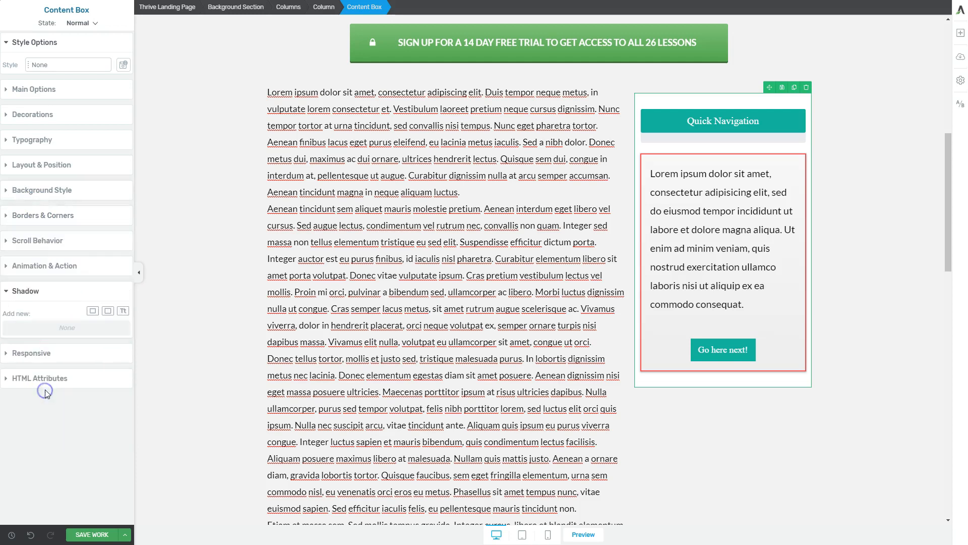
left_click(108, 311)
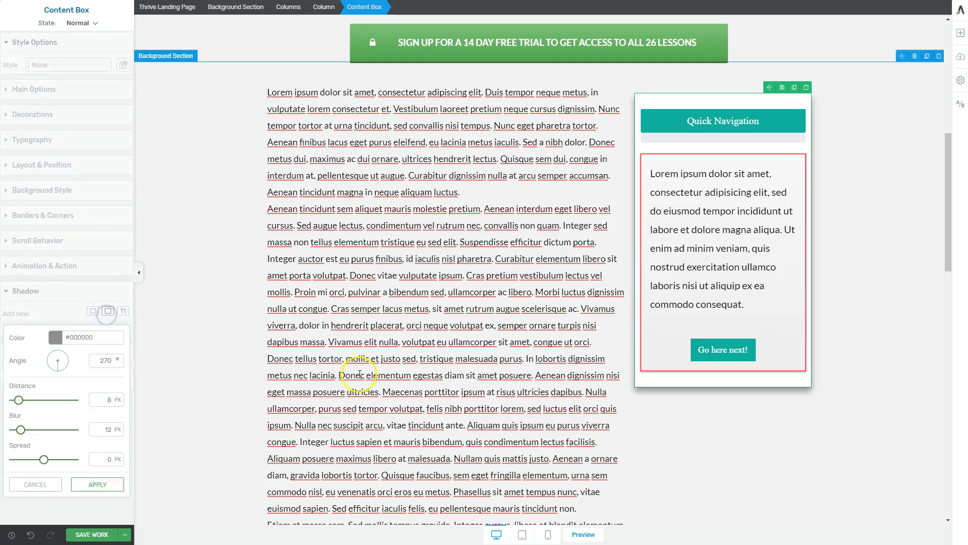
left_click(792, 463)
scroll(890, 412, "down", 5)
scroll(890, 413, "up", 5)
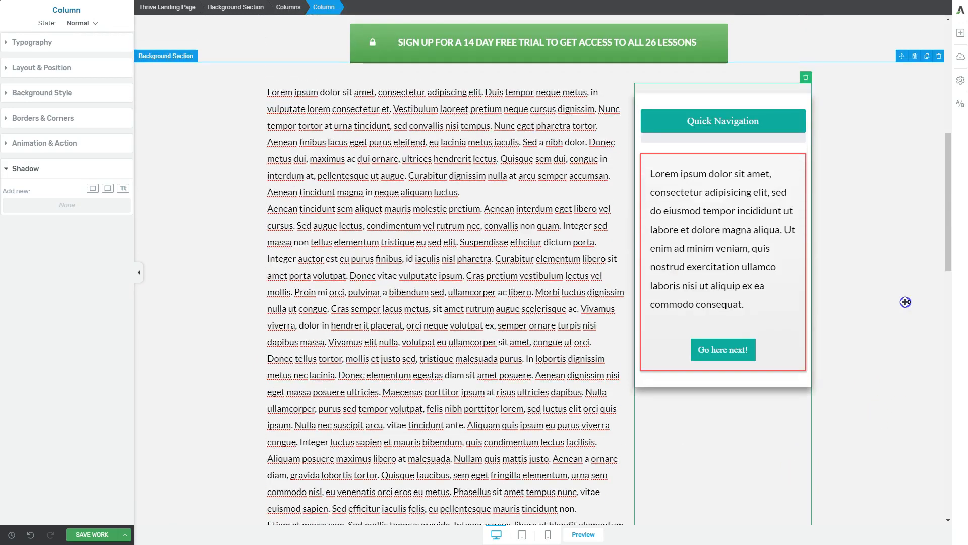
Step: Insert an H2 heading "Section 1" between the first and second paragraphs of the lorem ipsum text
left_click(402, 271)
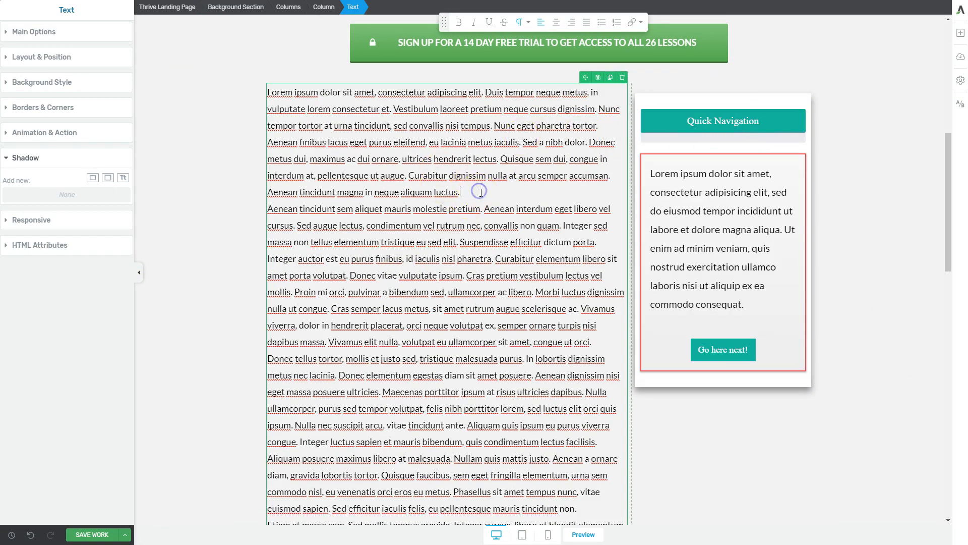
key("Return")
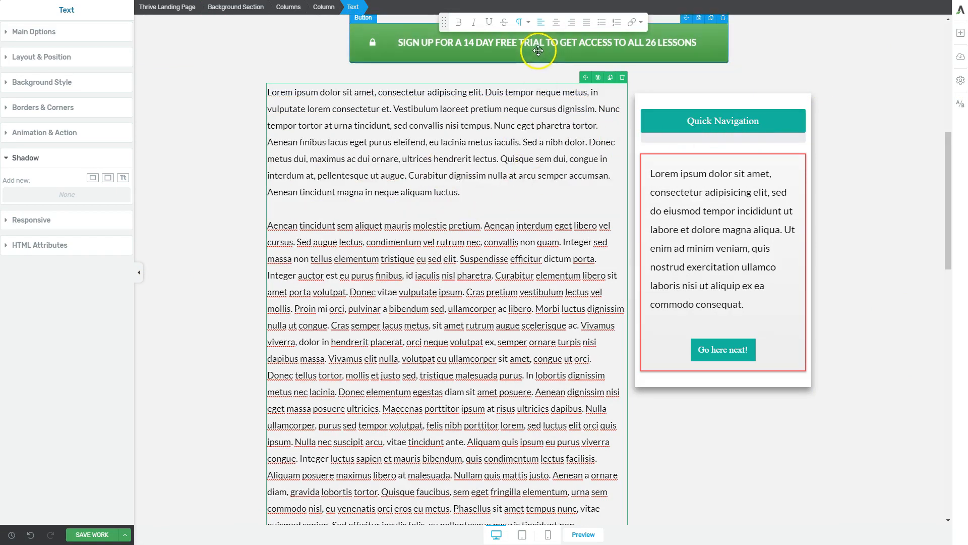
left_click(518, 22)
left_click(533, 61)
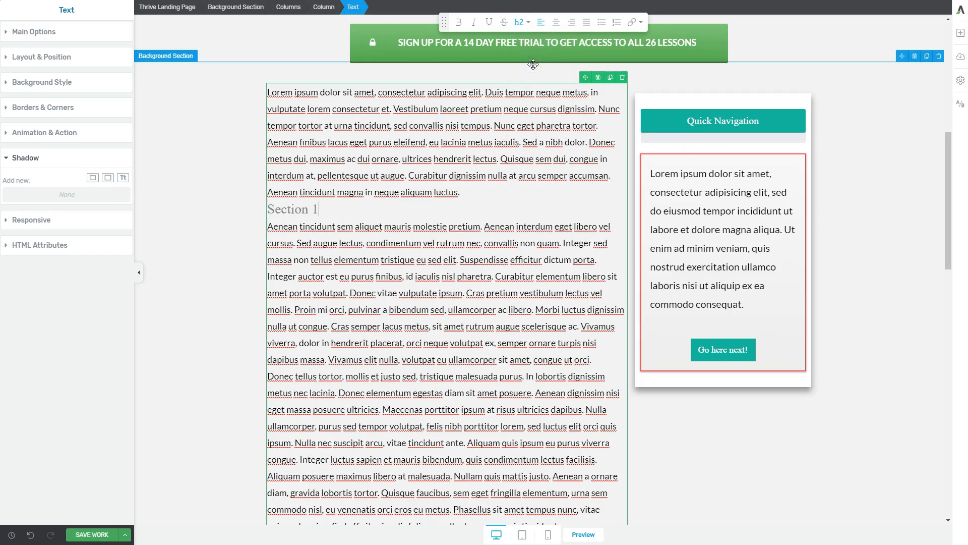
Step: Insert an H2 heading "Section 2" above the paragraph that begins "Etiam et massa sem"
scroll(521, 291, "down", 3)
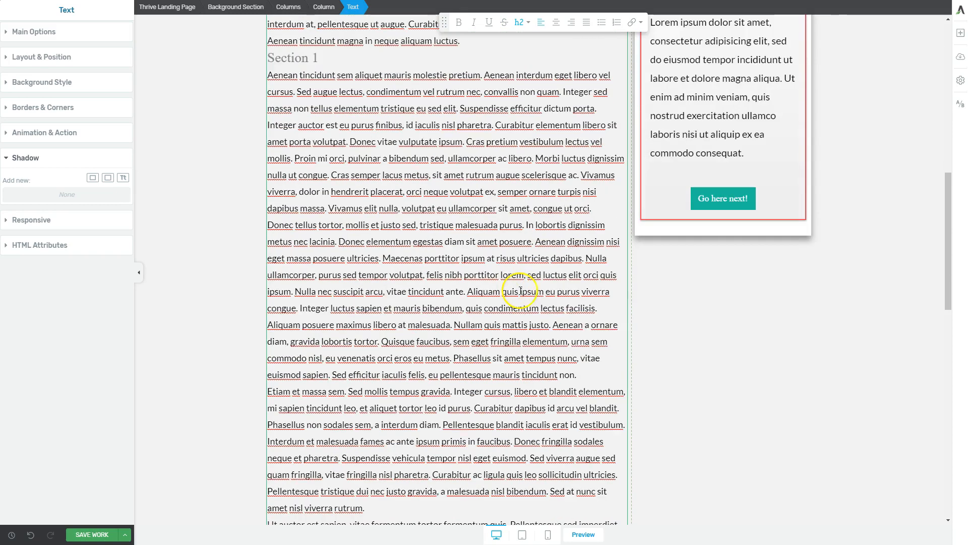
left_click(605, 368)
key("Return")
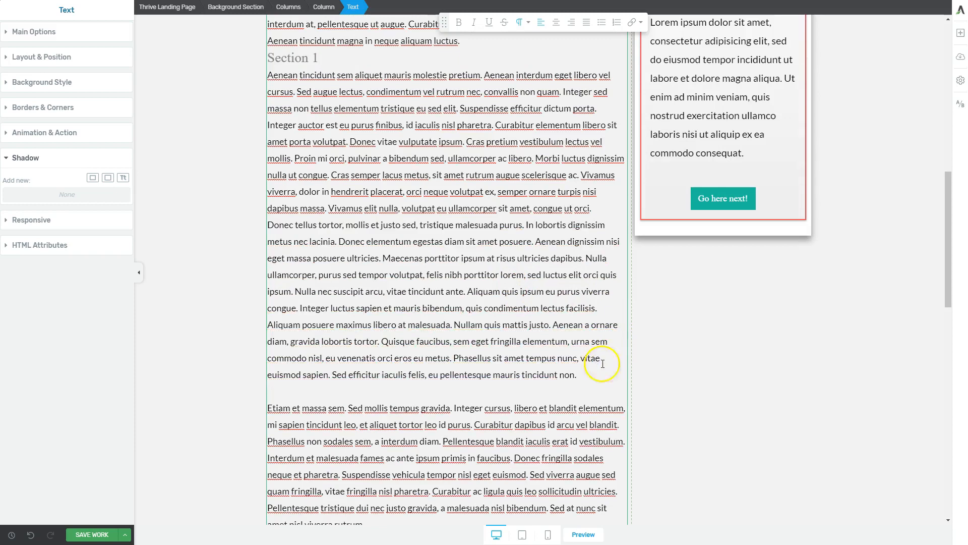
left_click(521, 22)
left_click(530, 62)
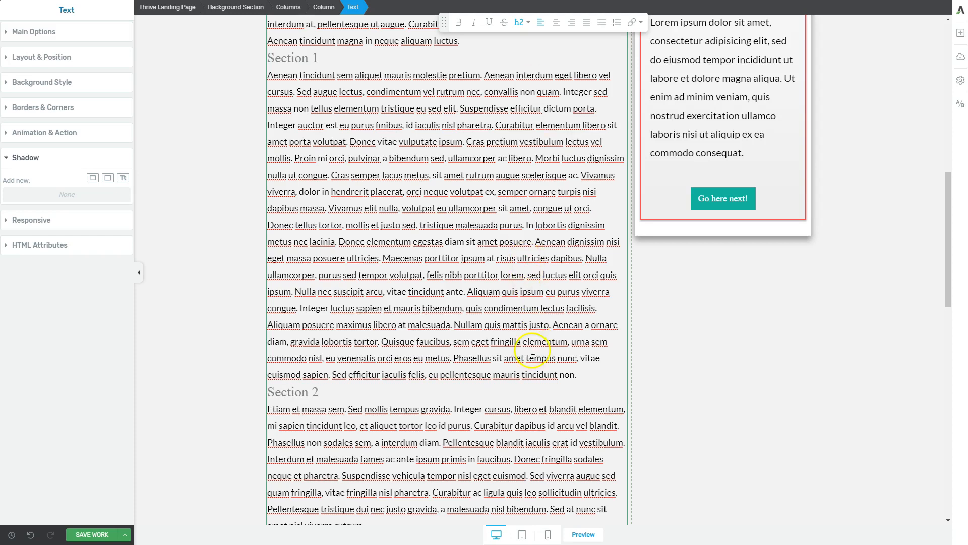
Step: Add a blank line above Section 2 and insert an H2 heading "Section 3" above the paragraph beginning "Ut auctor est sapien"
scroll(596, 374, "down", 4)
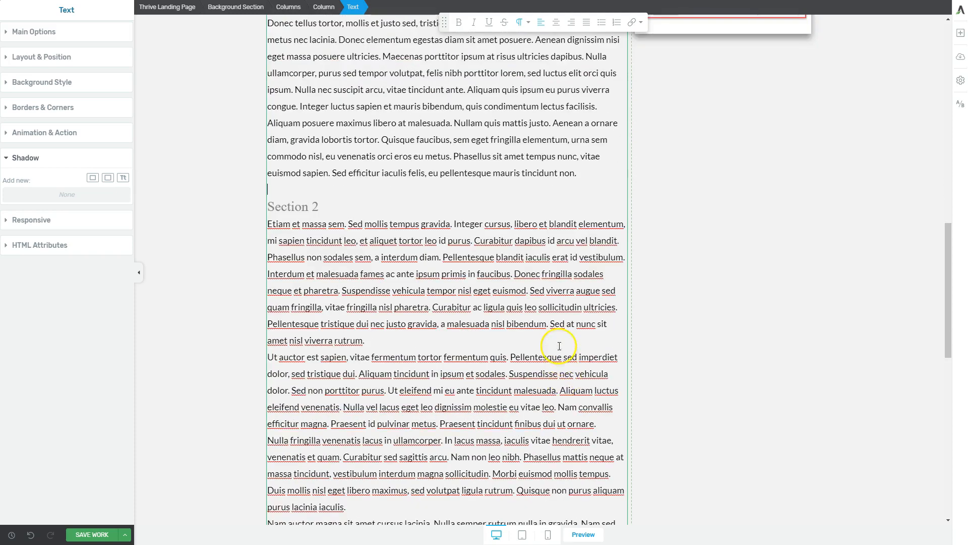
key("Return")
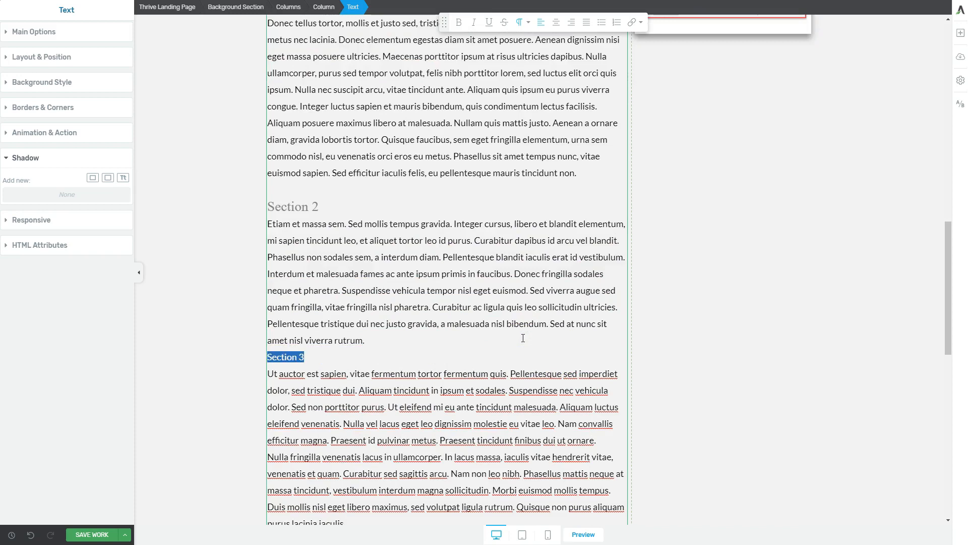
left_click(519, 22)
left_click(532, 56)
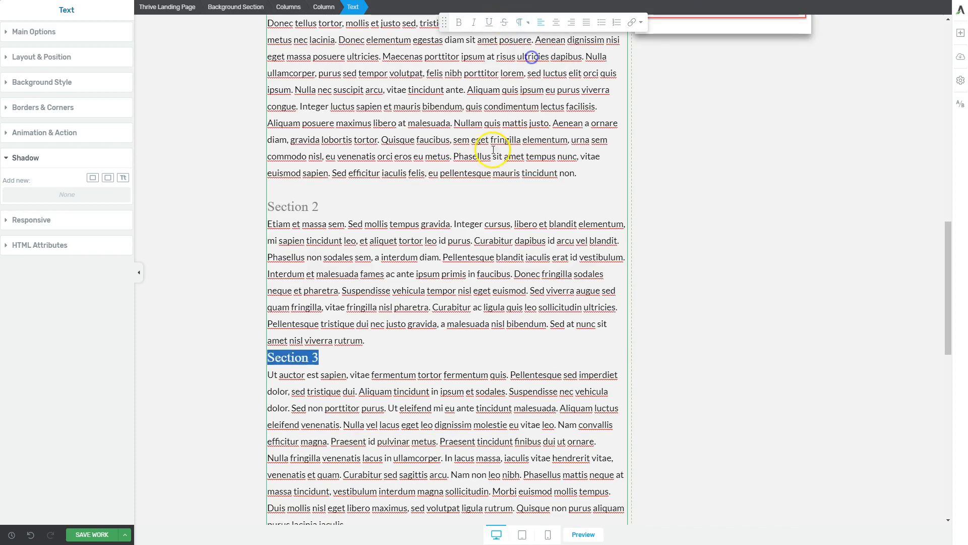
left_click(410, 335)
Step: Update the Quick Navigation table of contents with the H2 section headings, then save the page and open its preview
scroll(702, 363, "up", 5)
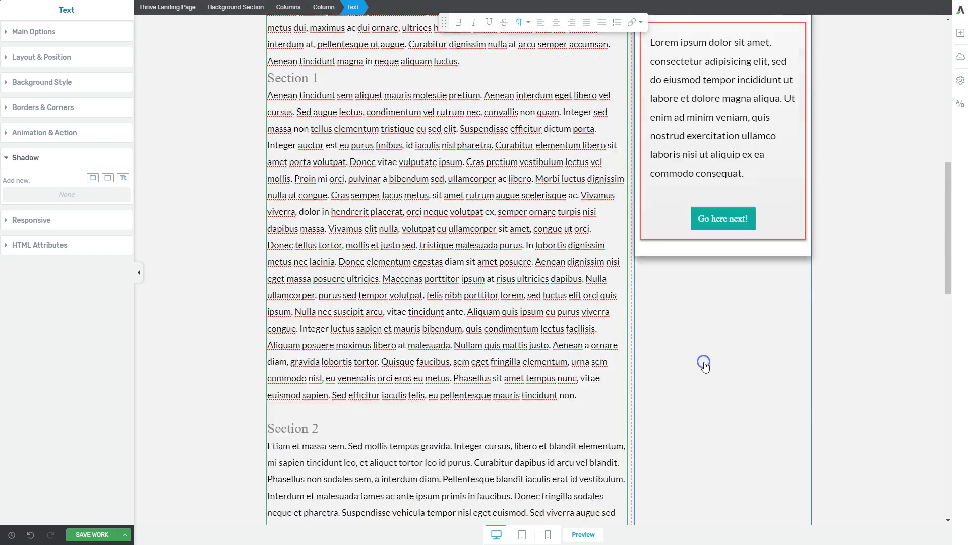
scroll(525, 357, "up", 2)
key("ctrl+minus")
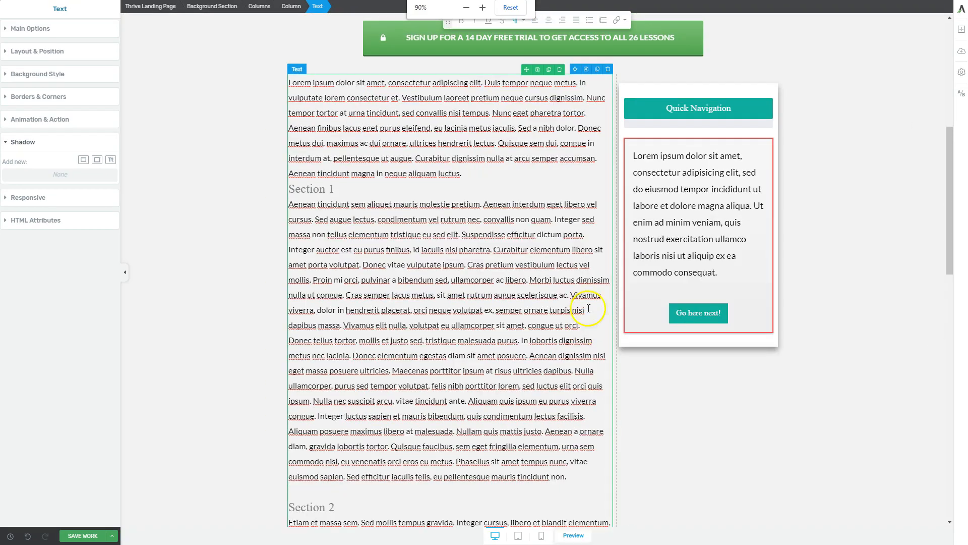
left_click(515, 14)
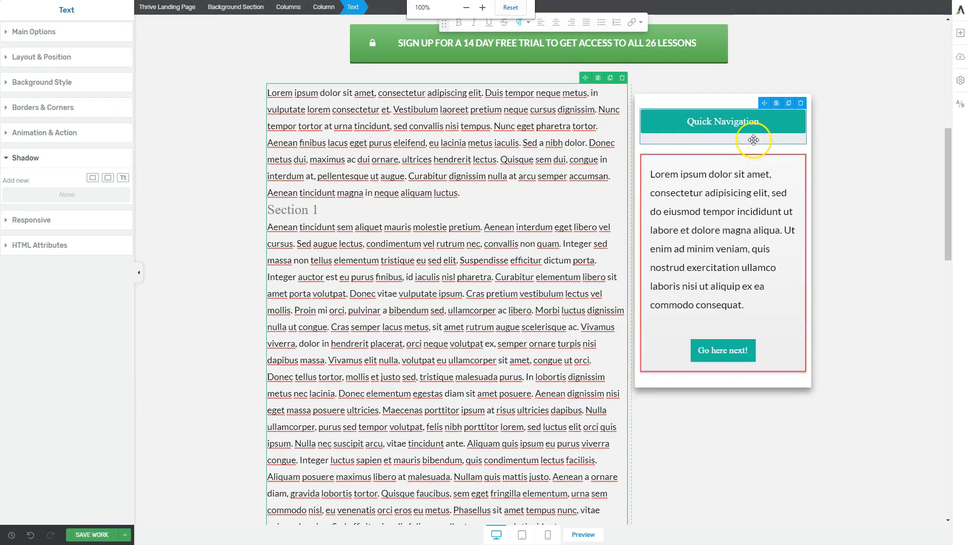
left_click(753, 140)
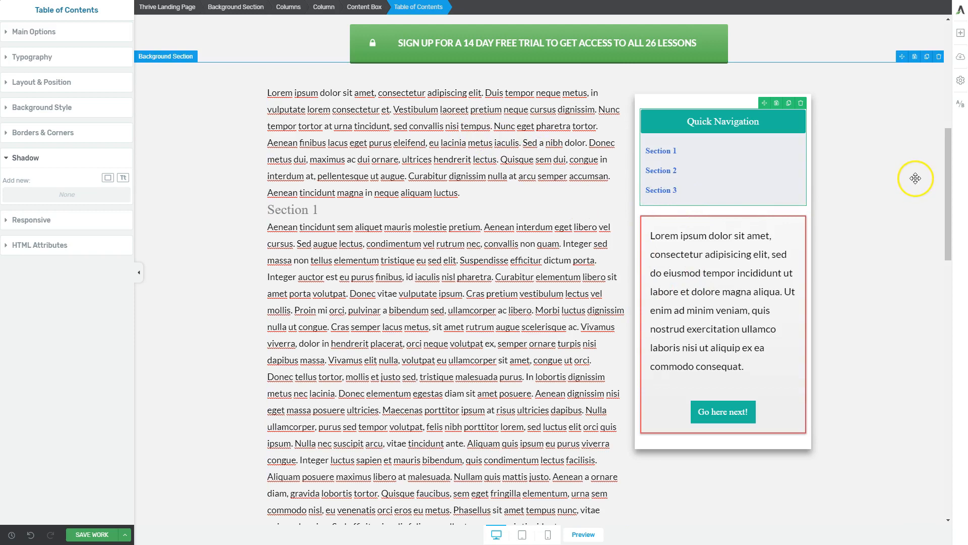
left_click(128, 530)
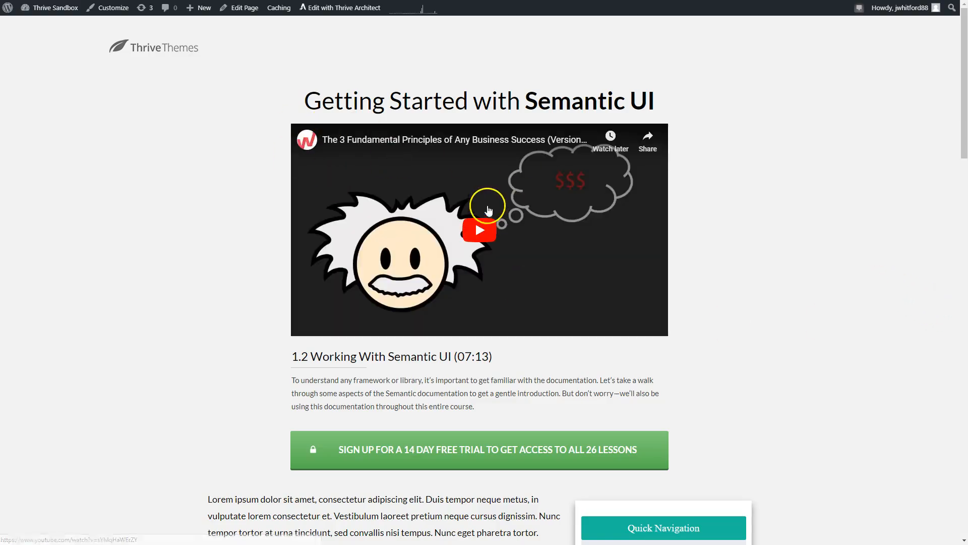
Step: Test the Section 2 and Section 3 links of the Quick Navigation table on the previewed page
scroll(346, 272, "down", 10)
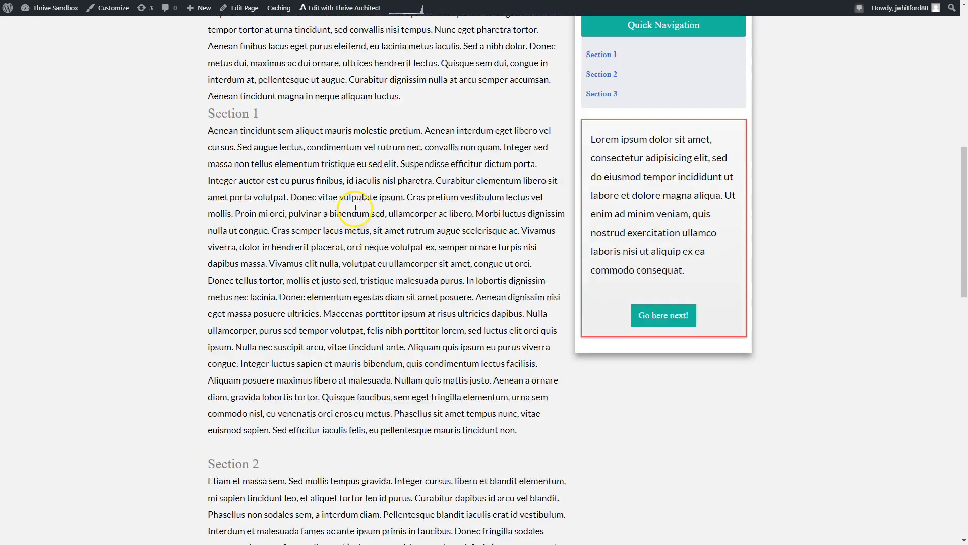
scroll(426, 201, "up", 2)
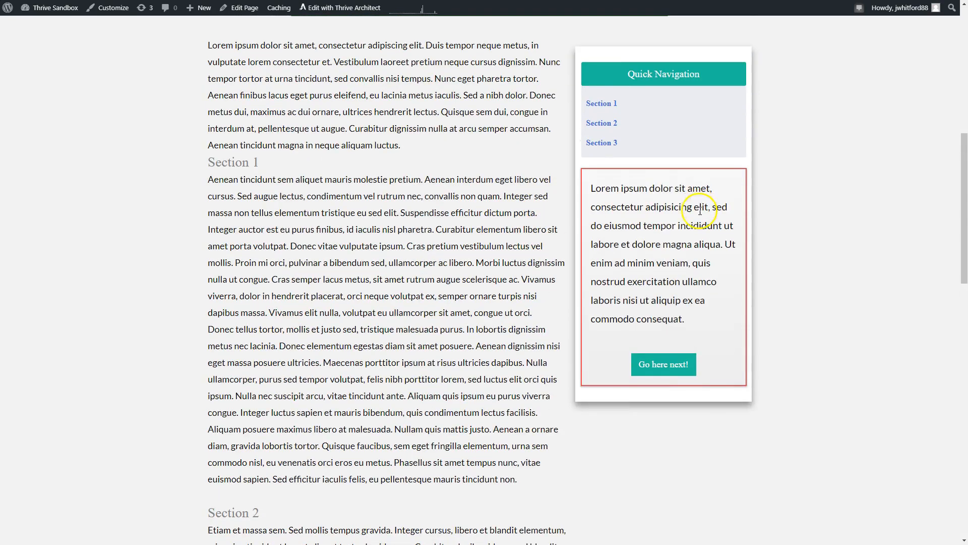
left_click(603, 126)
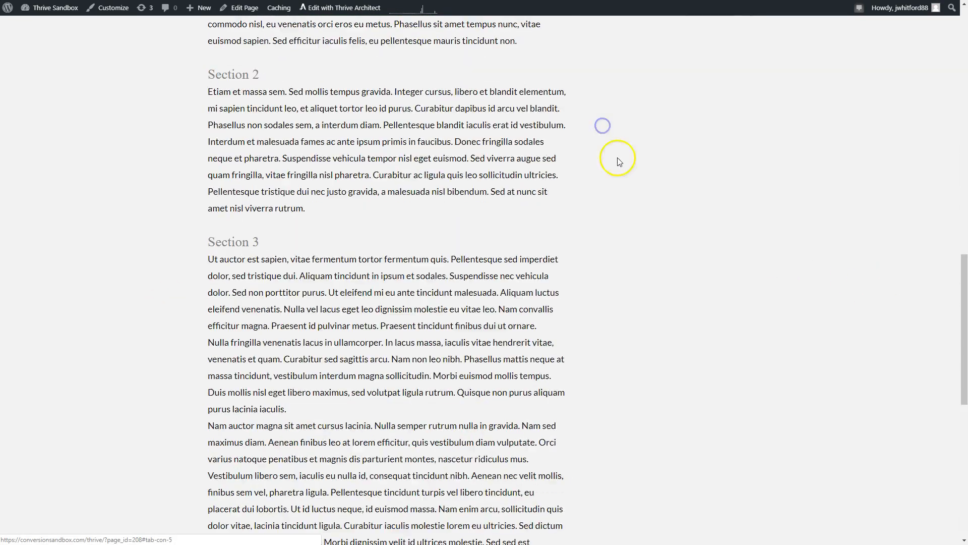
scroll(754, 232, "up", 12)
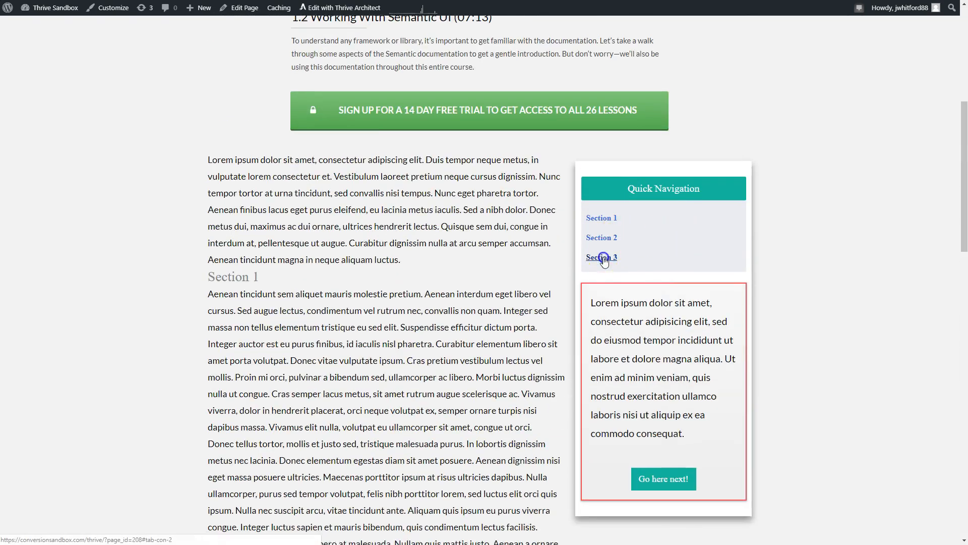
left_click(603, 259)
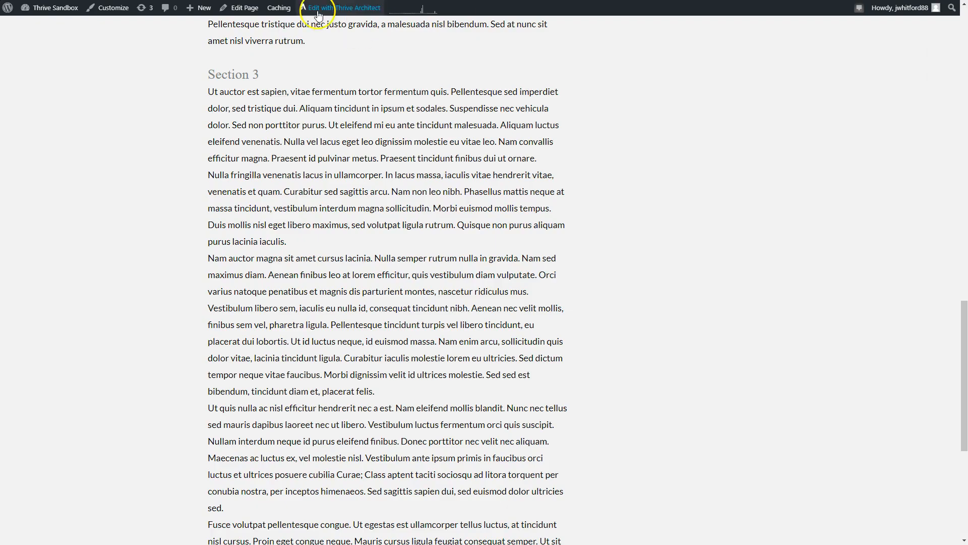
Step: Reopen the page in the Thrive Architect editor and set the sidebar content box's scroll behavior to Sticky
left_click(318, 15)
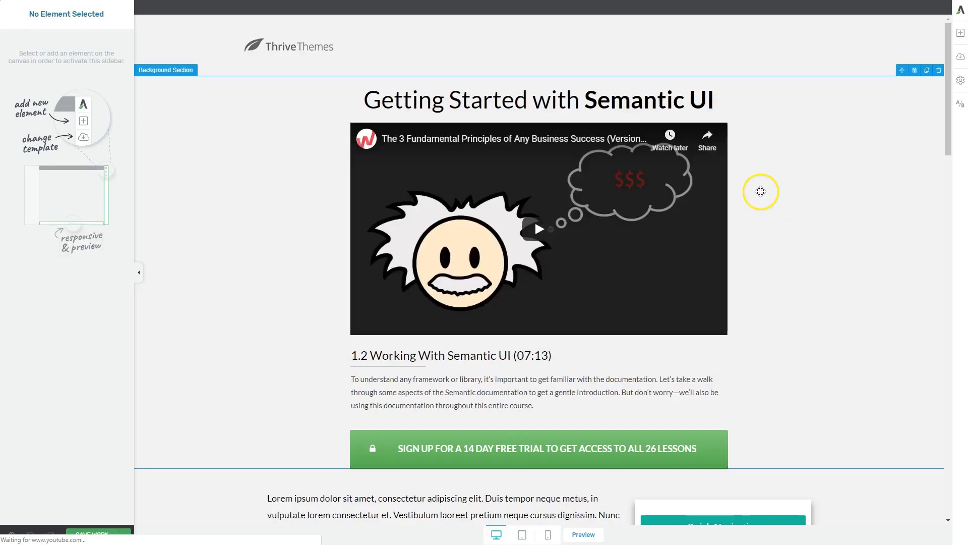
scroll(760, 190, "down", 5)
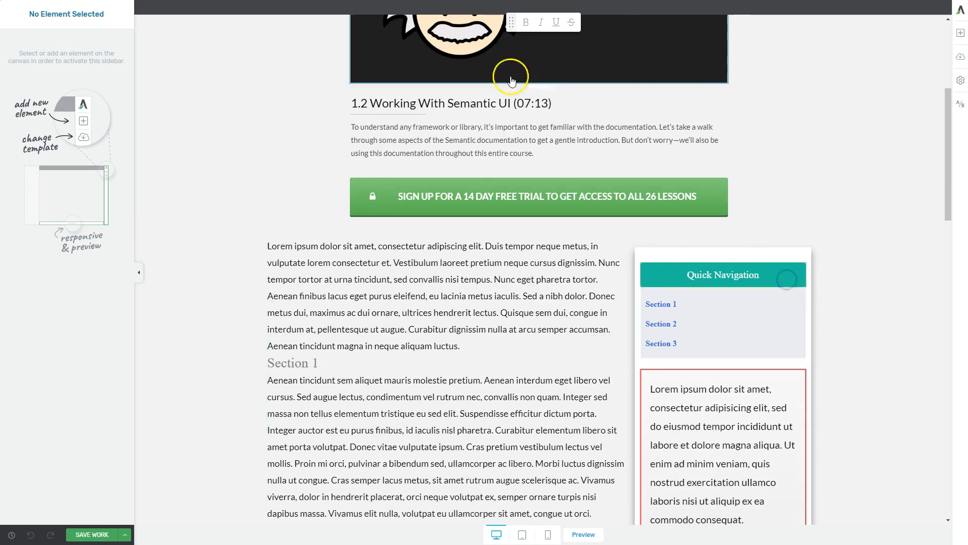
left_click(771, 341)
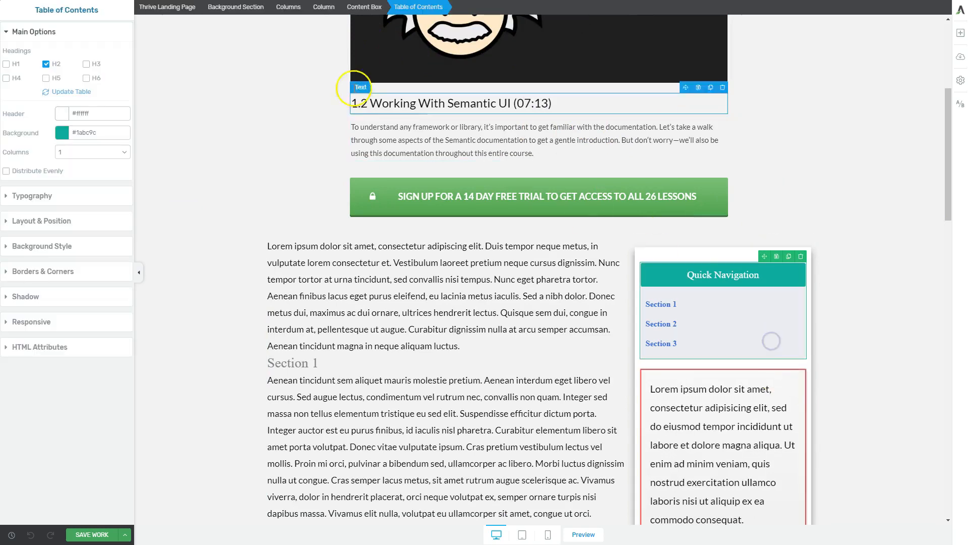
left_click(364, 6)
scroll(694, 225, "down", 4)
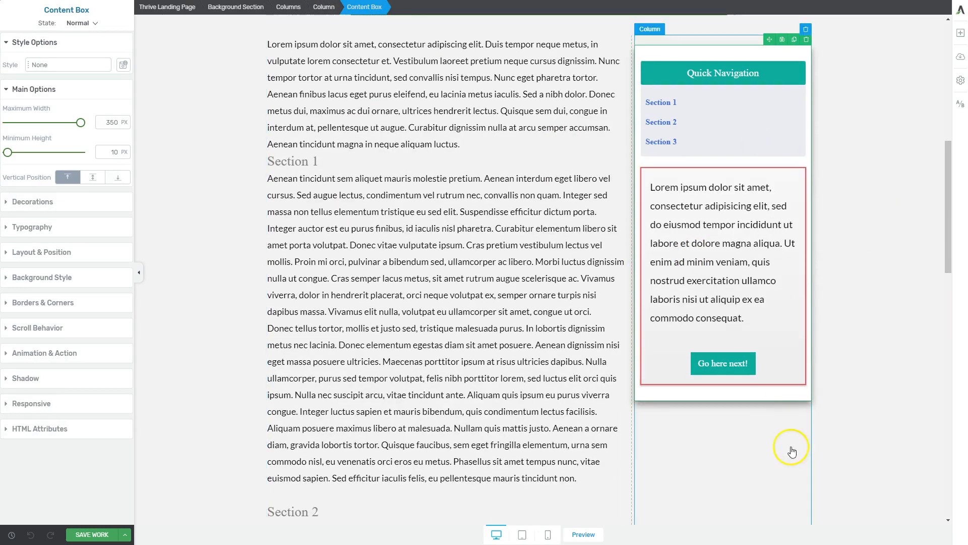
left_click(34, 334)
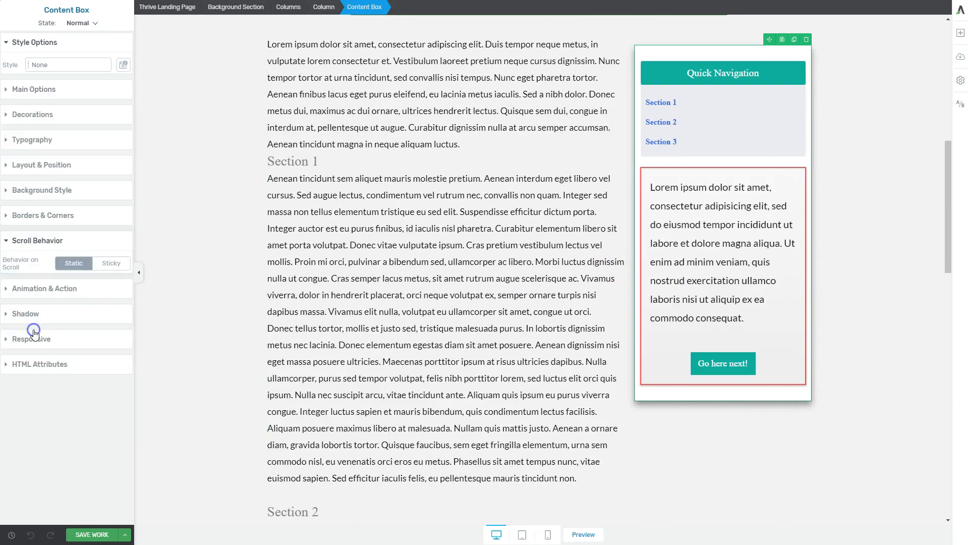
left_click(111, 266)
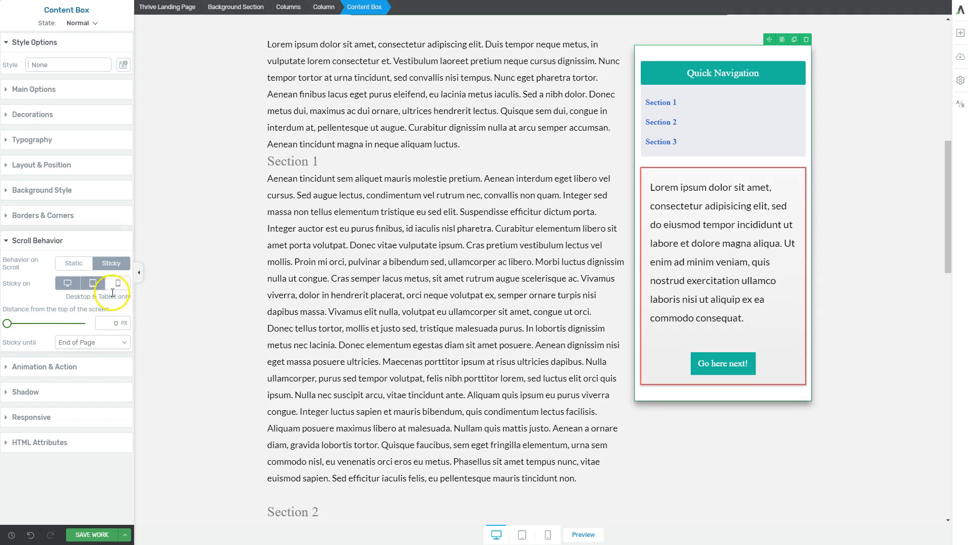
Step: Examine the text column and sidebar layout in the tablet view, then return to the desktop view
left_click(522, 535)
scroll(532, 310, "down", 4)
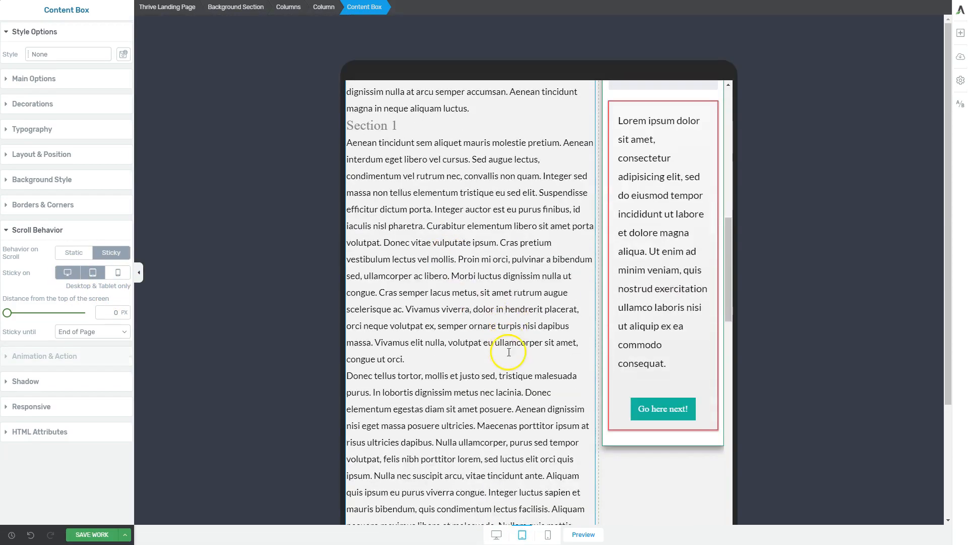
scroll(633, 374, "up", 6)
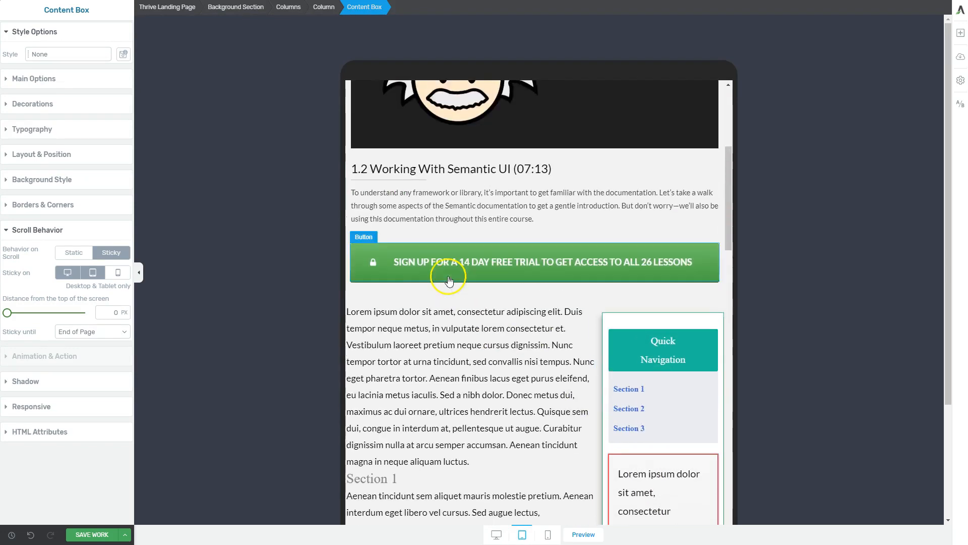
scroll(601, 420, "down", 5)
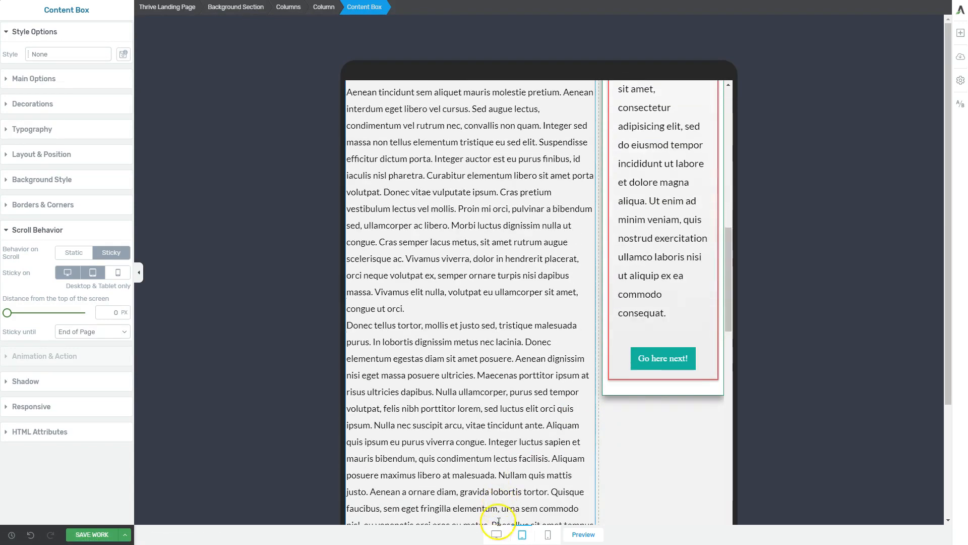
left_click(497, 535)
scroll(552, 287, "up", 6)
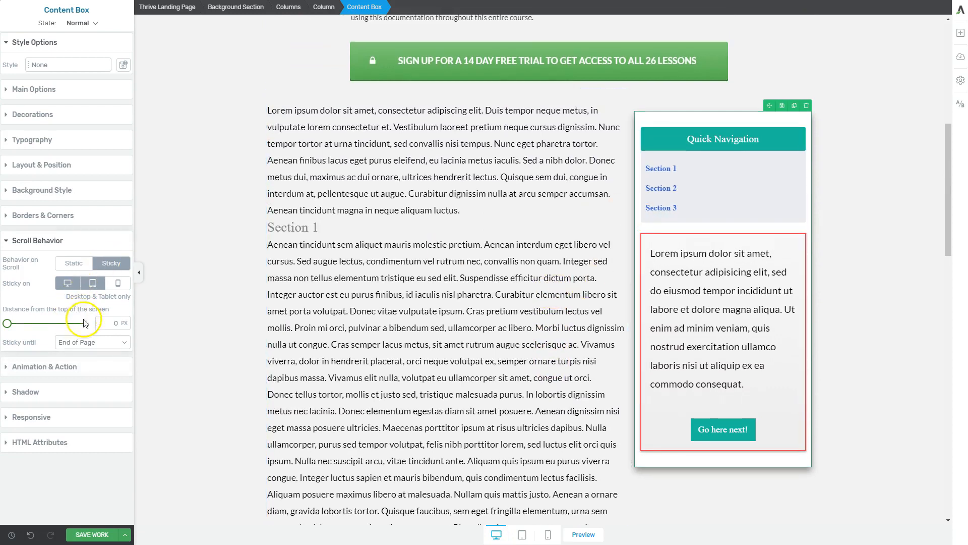
Step: Set the sticky sidebar content box's distance from the top of the screen to 15 px, then save and exit the editor
scroll(674, 320, "down", 4)
scroll(658, 329, "up", 3)
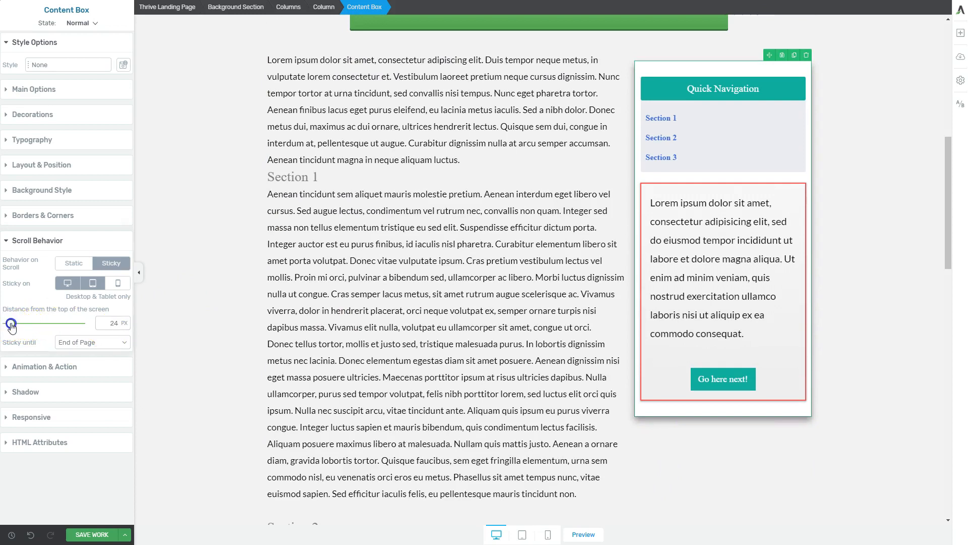
left_click(111, 323)
left_click(111, 322)
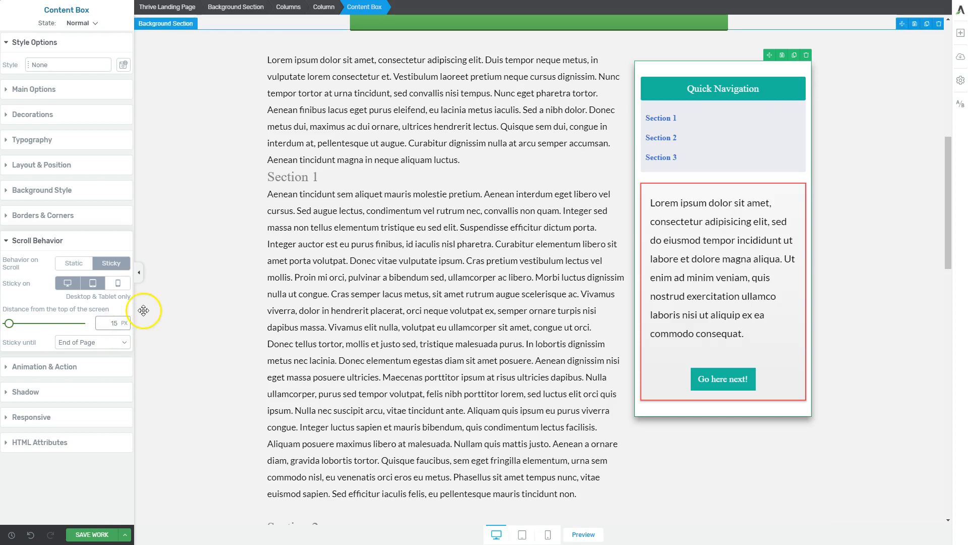
left_click(208, 309)
left_click(126, 535)
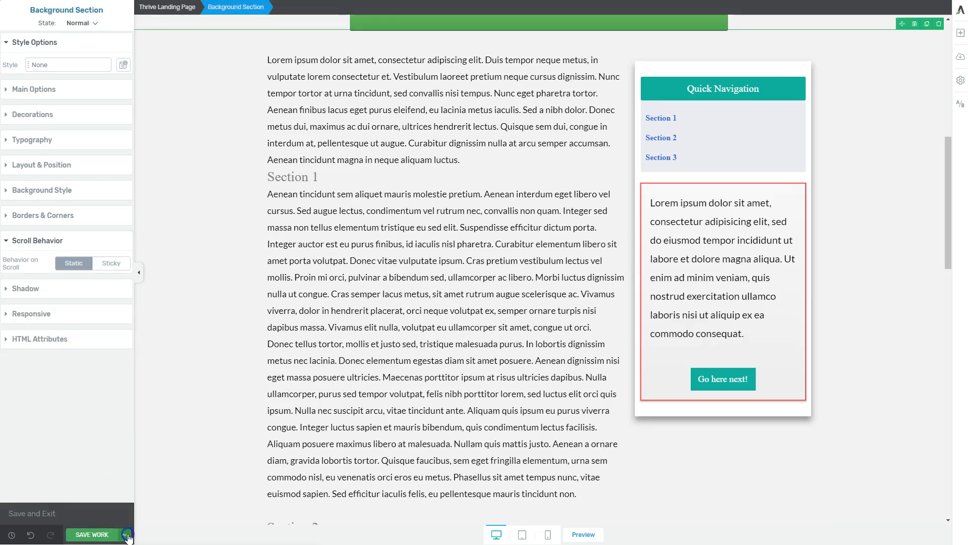
left_click(60, 510)
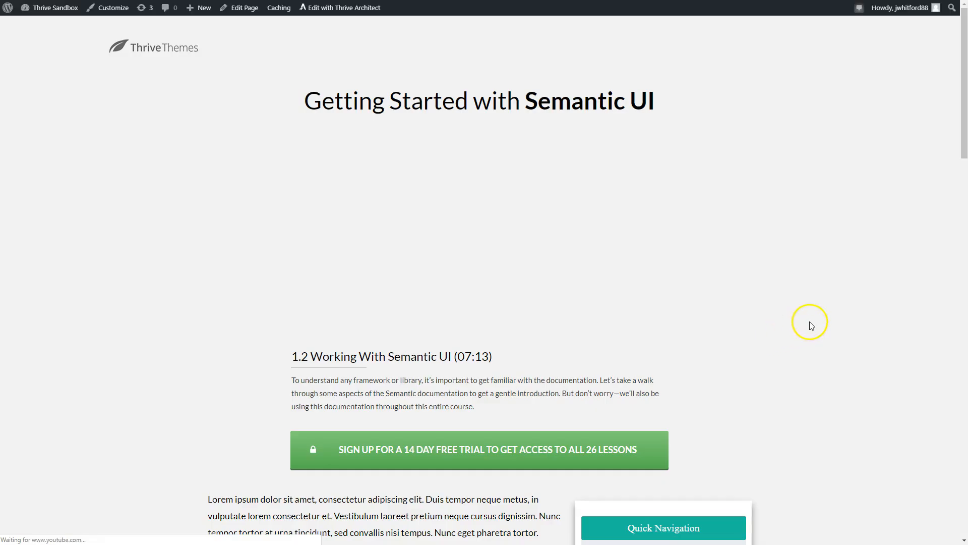
Step: Examine how the sticky sidebar content box behaves while moving through the whole published page
scroll(475, 201, "down", 5)
scroll(517, 286, "down", 8)
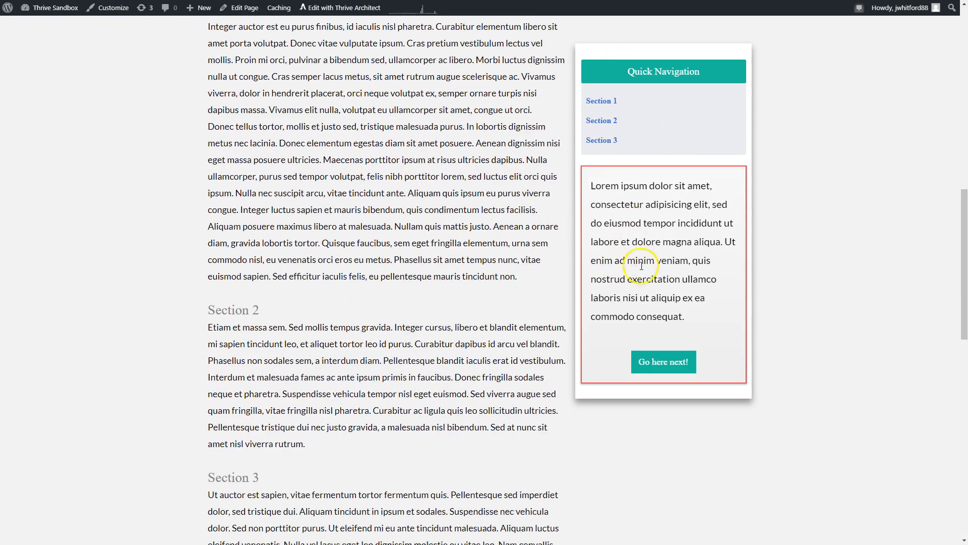
scroll(639, 308, "down", 15)
scroll(639, 314, "down", 2)
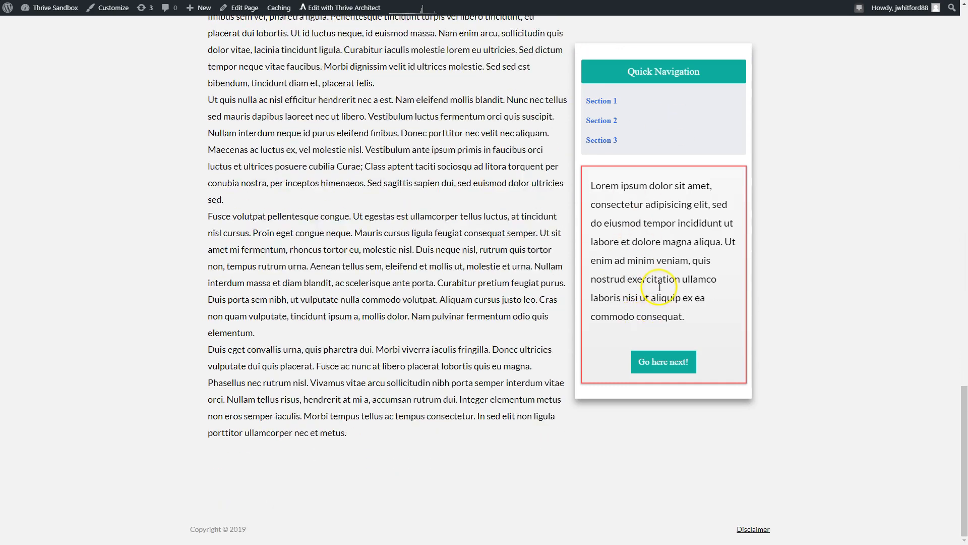
scroll(682, 434, "up", 20)
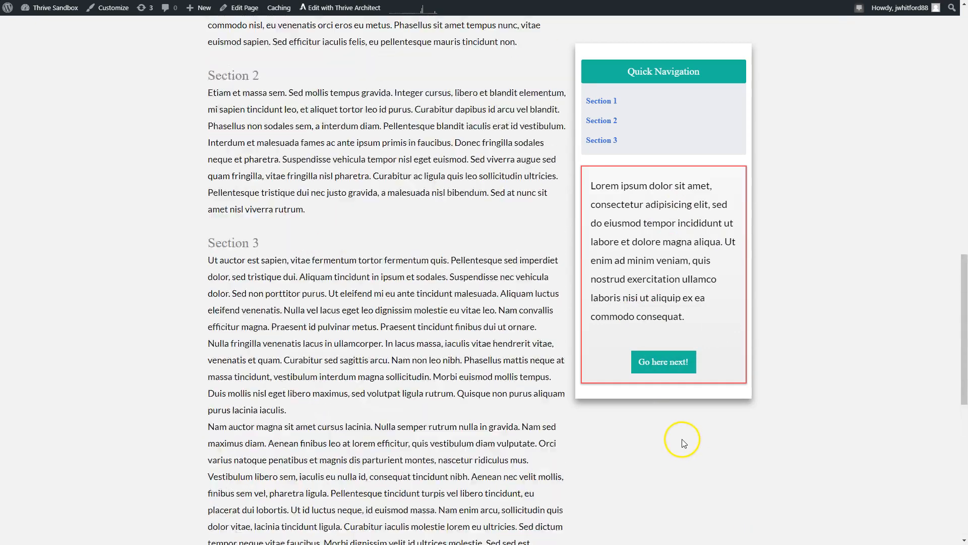
scroll(652, 336, "down", 3)
scroll(650, 433, "down", 20)
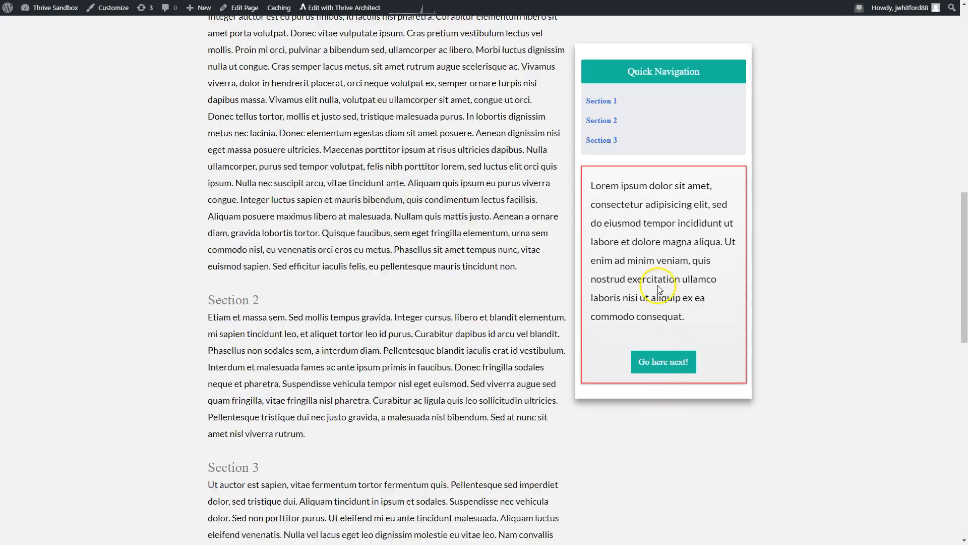
Step: Test the Section 1 and Section 3 links in the sticky Quick Navigation table of contents
left_click_drag(232, 380, 418, 405)
left_click(417, 410)
left_click(606, 102)
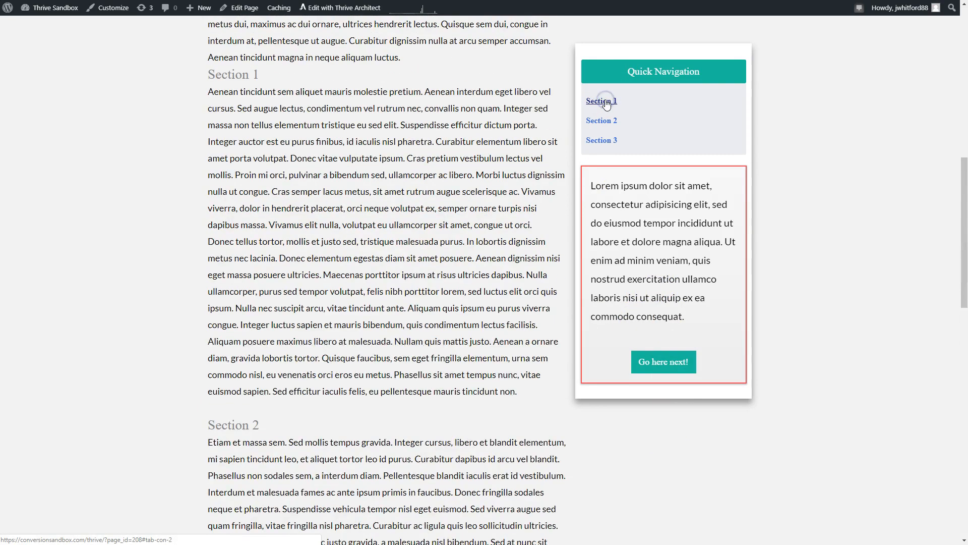
left_click_drag(206, 72, 263, 75)
left_click(304, 74)
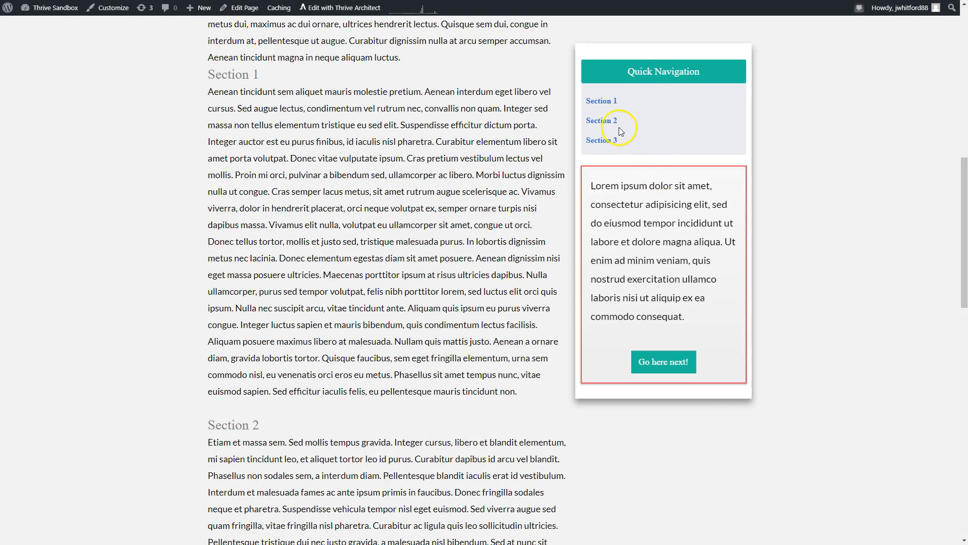
left_click(609, 142)
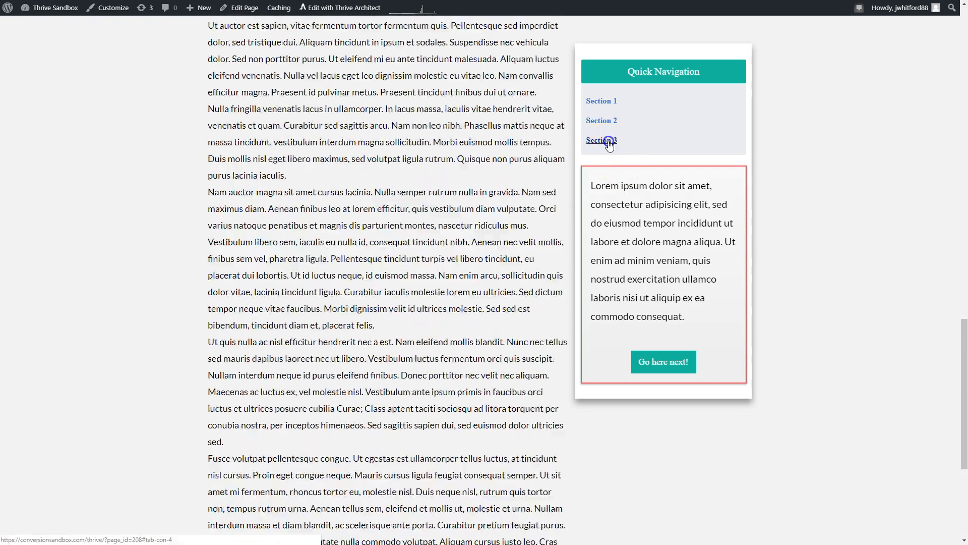
left_click(603, 103)
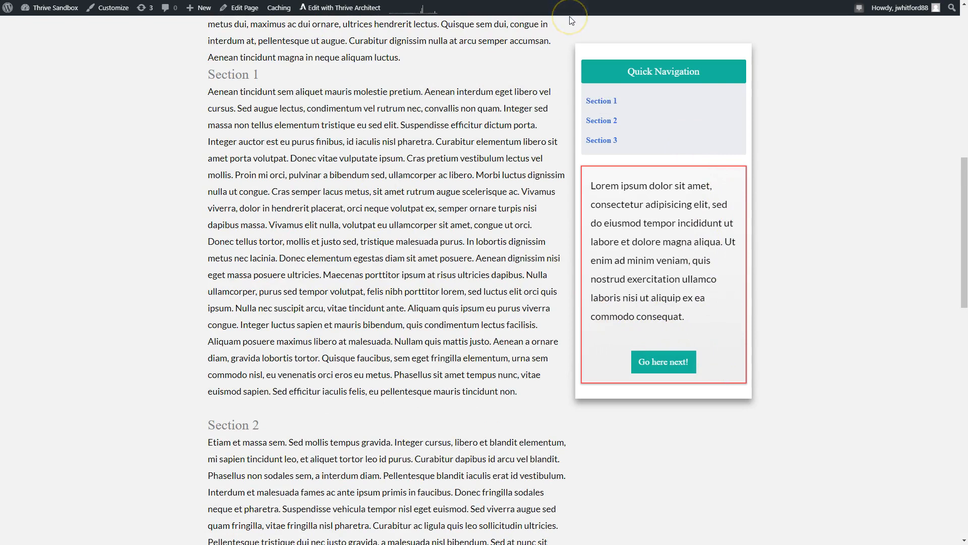
Step: Examine the sticky sidebar's position beside the final paragraphs and the footer of the page
scroll(578, 268, "down", 15)
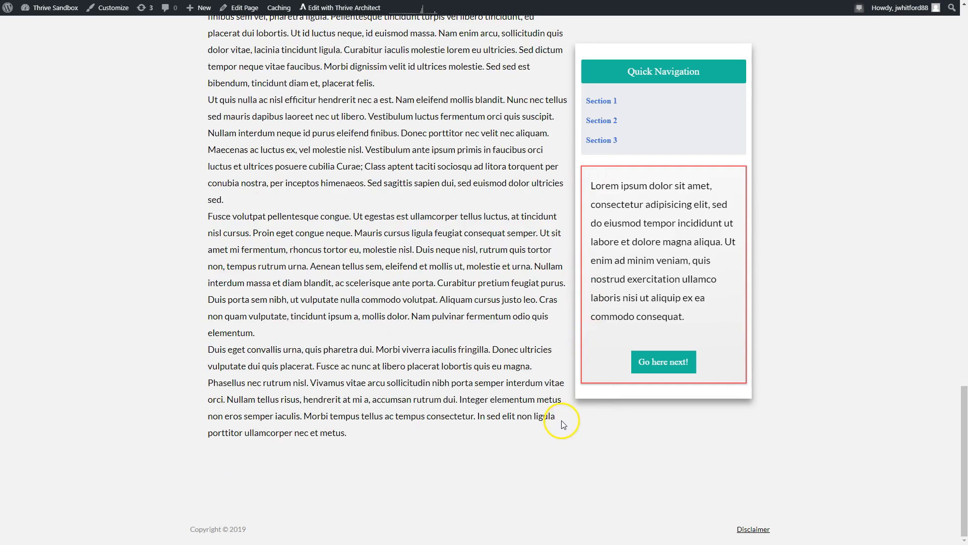
scroll(565, 414, "up", 10)
scroll(558, 410, "down", 6)
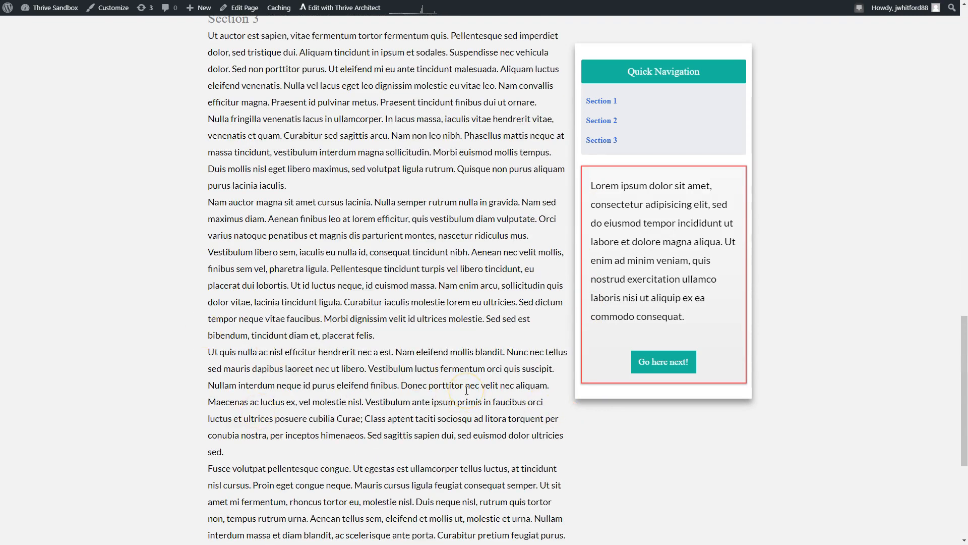
scroll(701, 222, "down", 5)
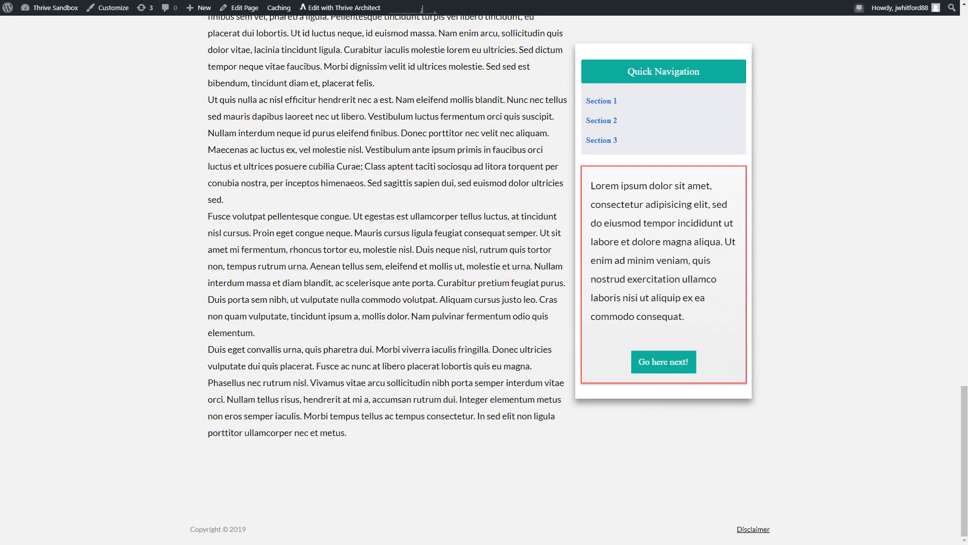
left_click_drag(961, 454, 946, 376)
left_click_drag(246, 483, 209, 487)
left_click(262, 492)
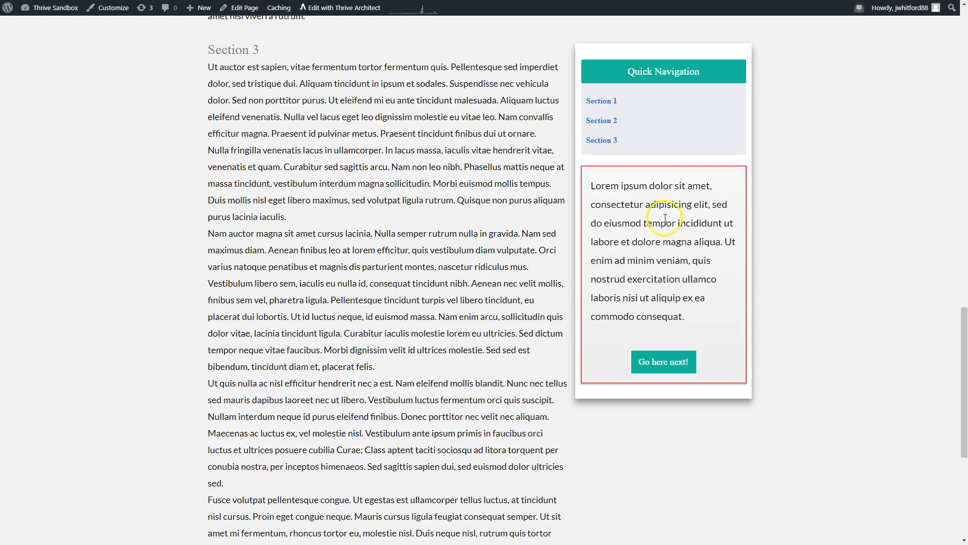
Step: Reopen the page in the Thrive Architect editor and go to the Section 3 text
left_click(333, 11)
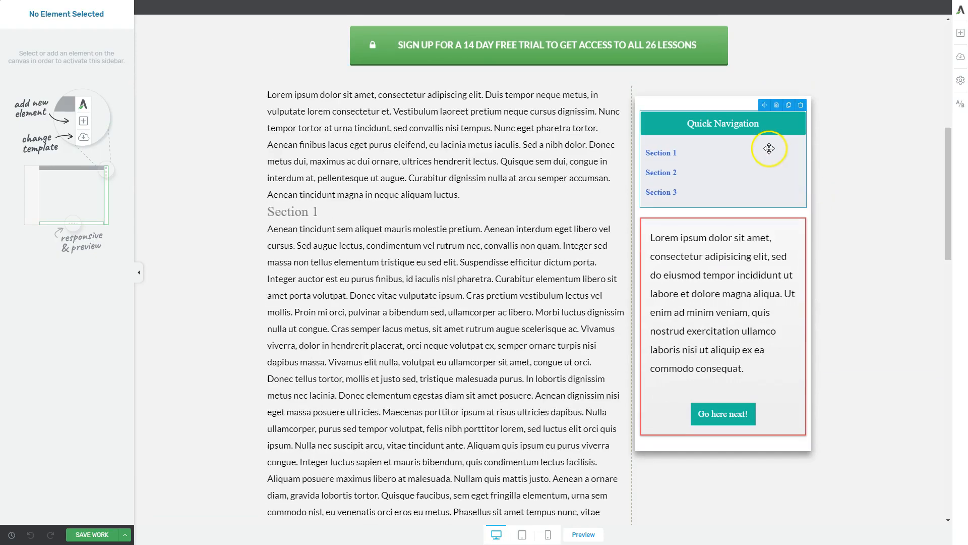
left_click(821, 147)
scroll(761, 145, "down", 6)
scroll(761, 144, "down", 9)
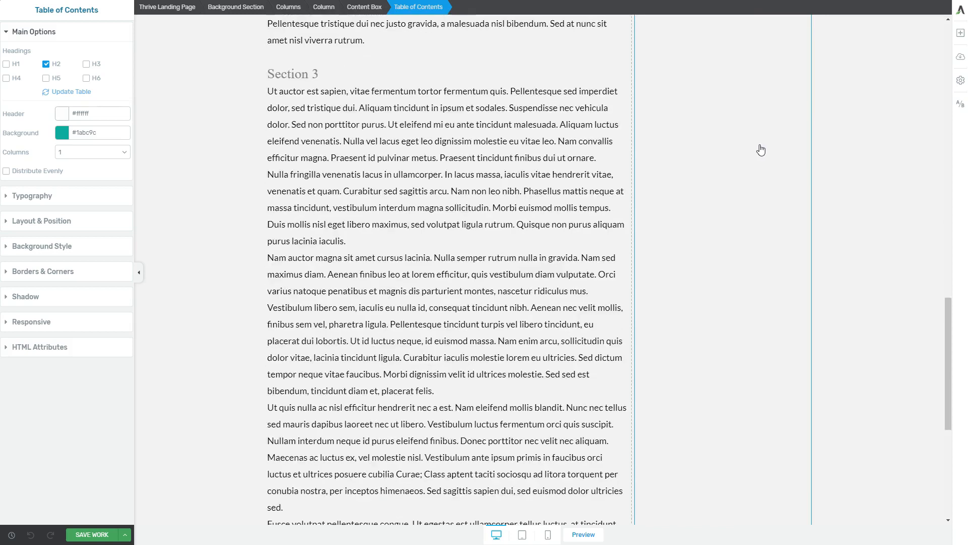
Step: Insert the Heading 3 line "What did you think?" before the "Fusce volutpat" paragraph in Section 3, with a blank line above and below it
left_click(309, 358)
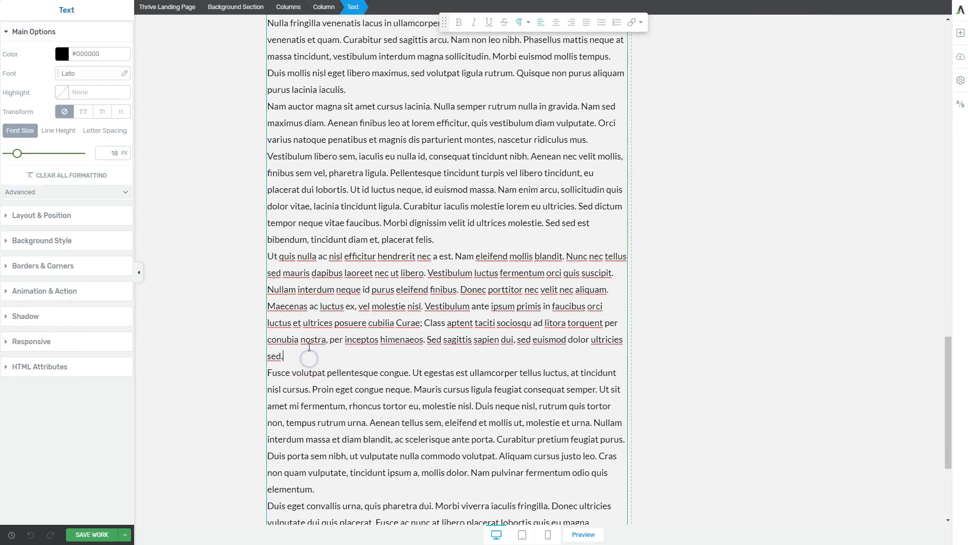
key("Return")
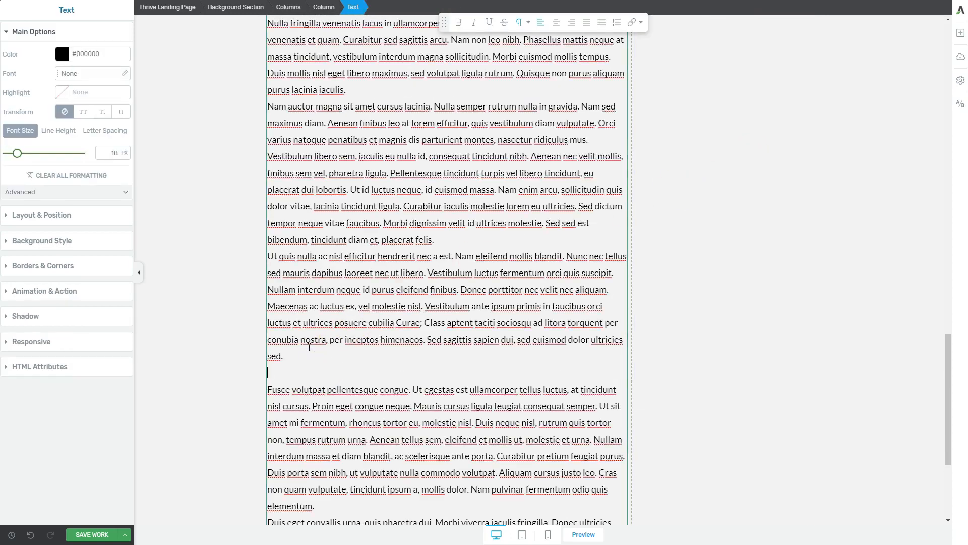
left_click(522, 23)
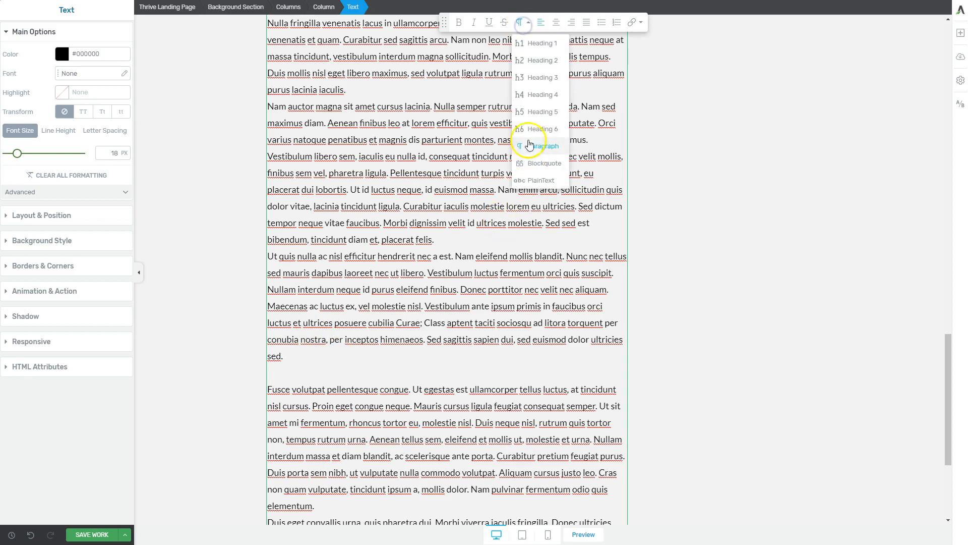
left_click(539, 79)
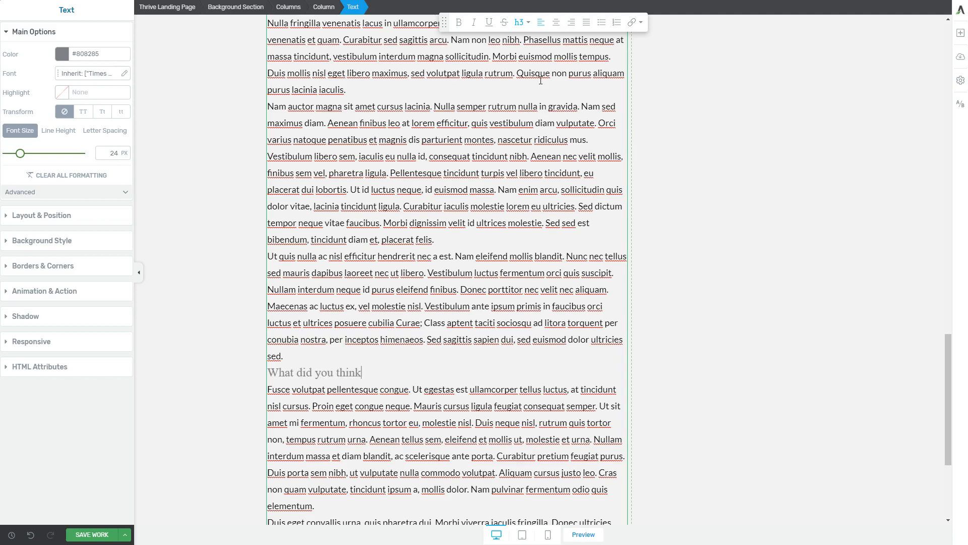
type("?")
key("Return")
left_click(372, 353)
left_click(396, 403)
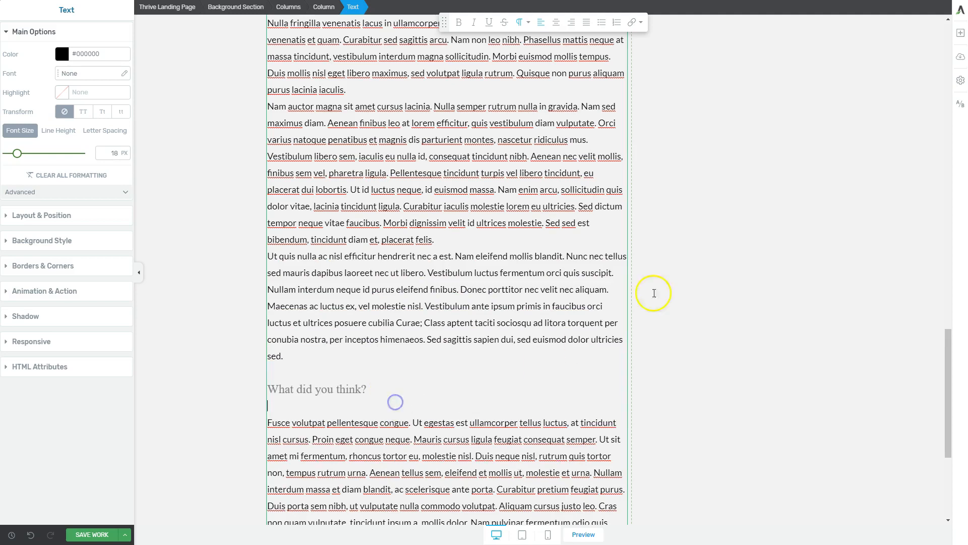
Step: Search the elements for "comment" and place a Thrive Comments element directly below the "What did you think?" heading
left_click(958, 36)
type("c")
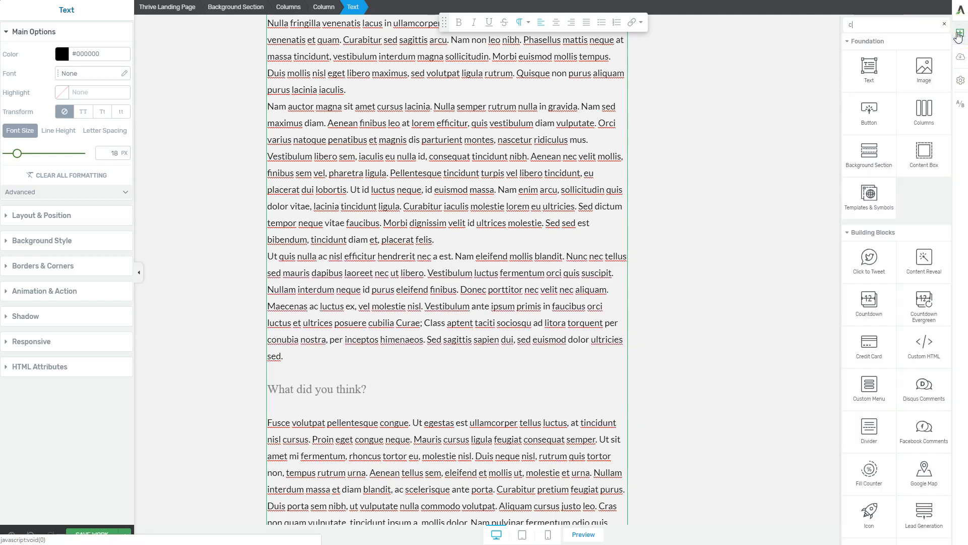
type("omment")
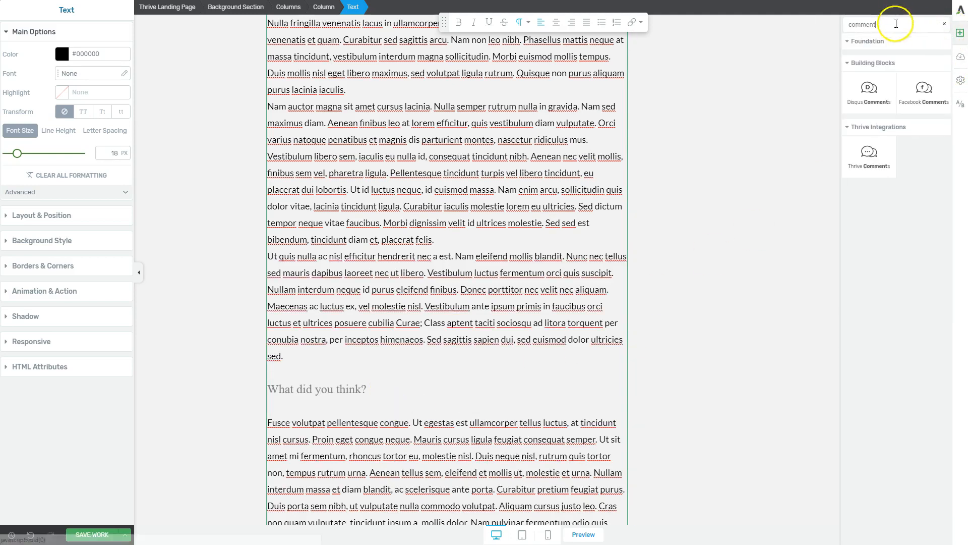
left_click_drag(869, 154, 395, 395)
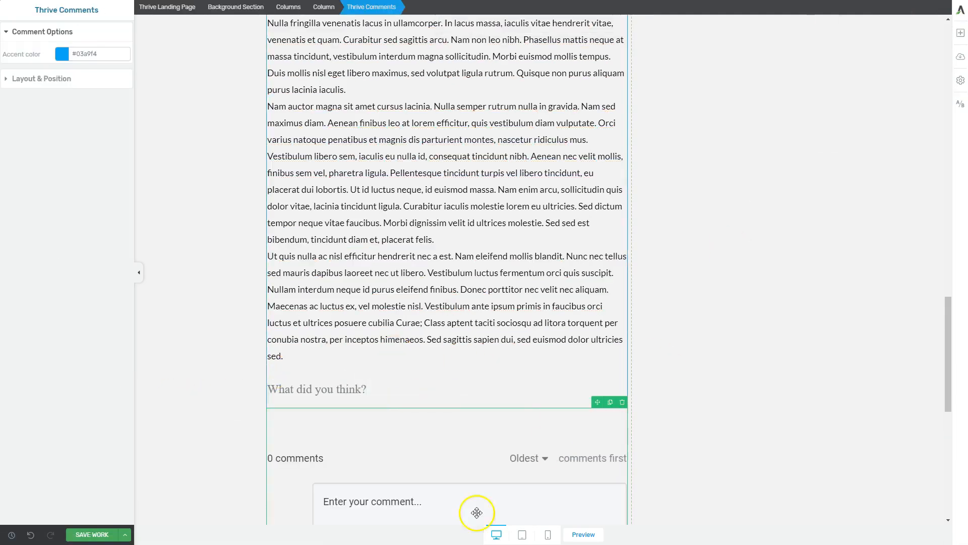
left_click(380, 424)
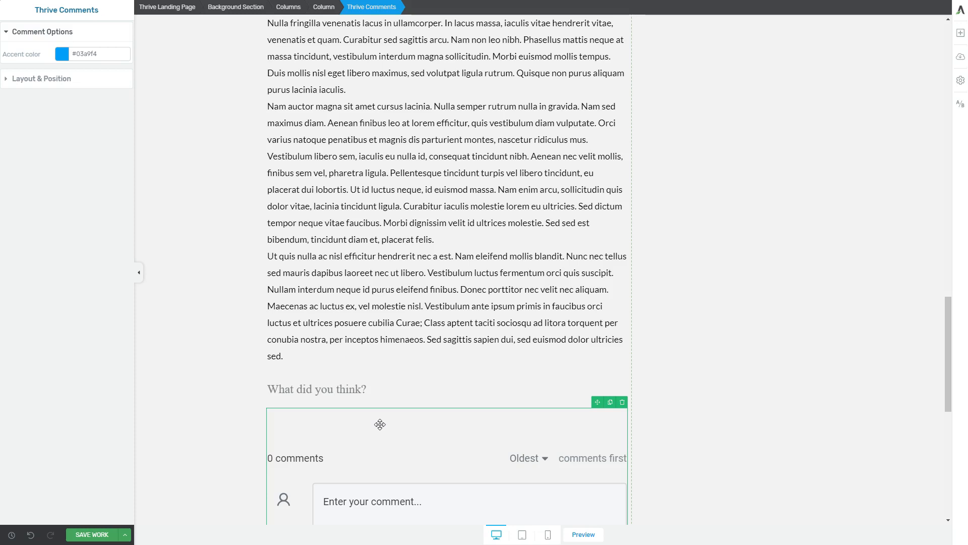
Step: Examine the comments element and the text block that follows it at the end of the column
left_click(391, 391)
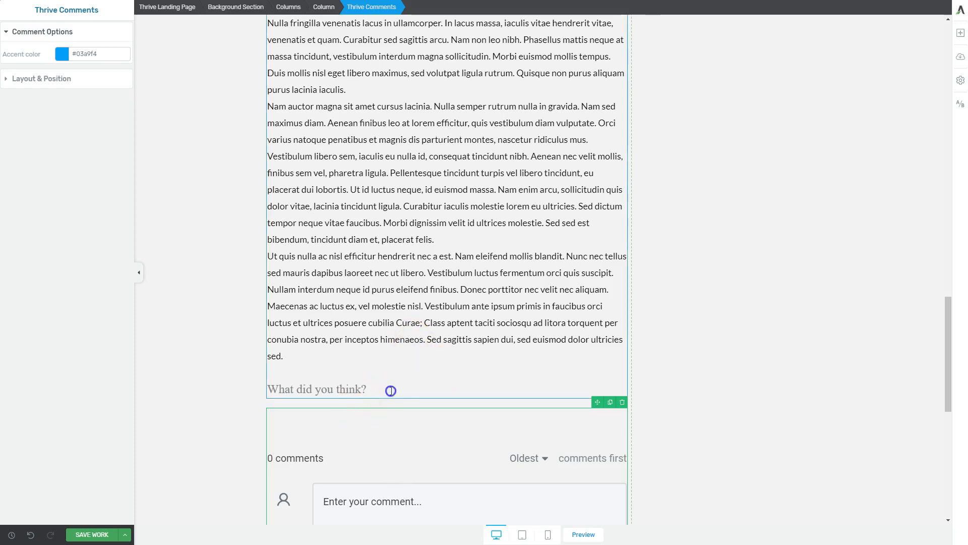
scroll(483, 386, "down", 8)
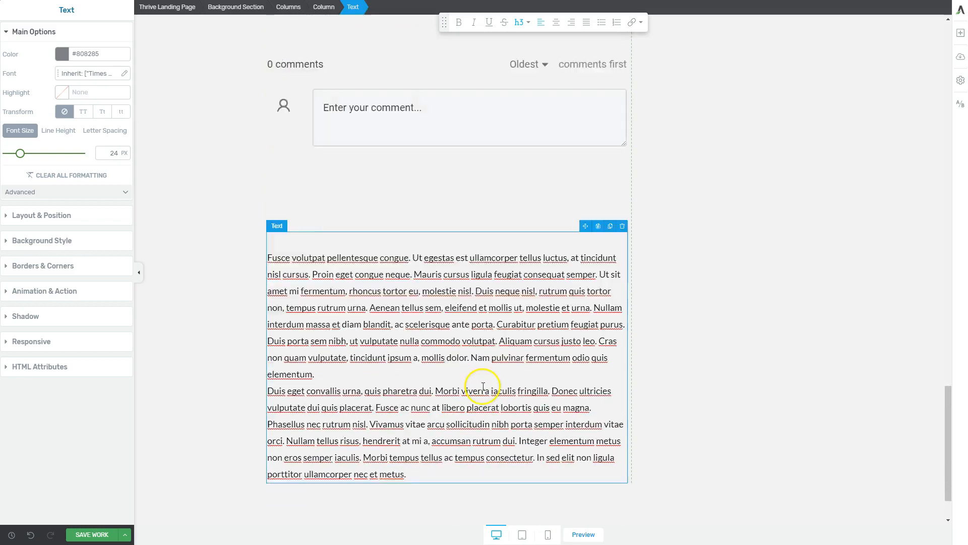
scroll(483, 387, "down", 1)
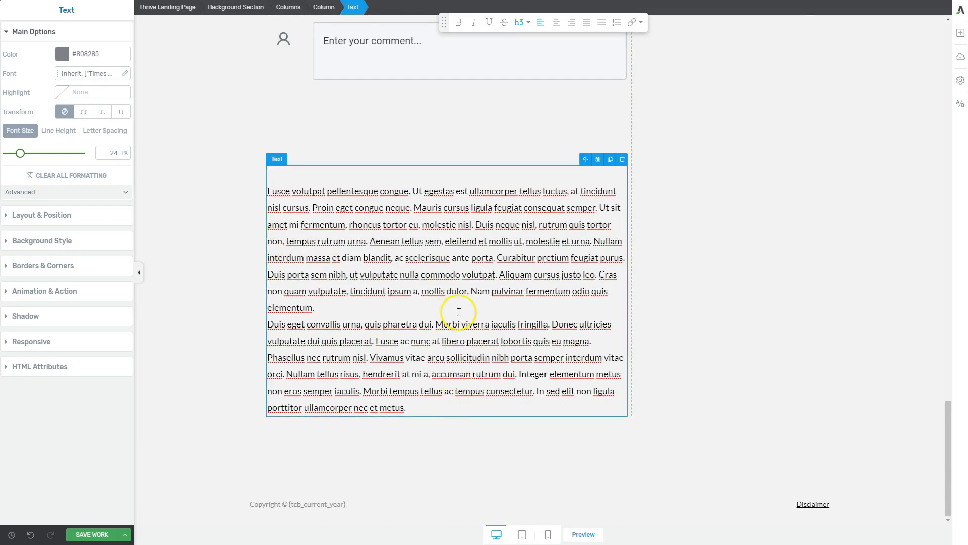
scroll(351, 334, "up", 1)
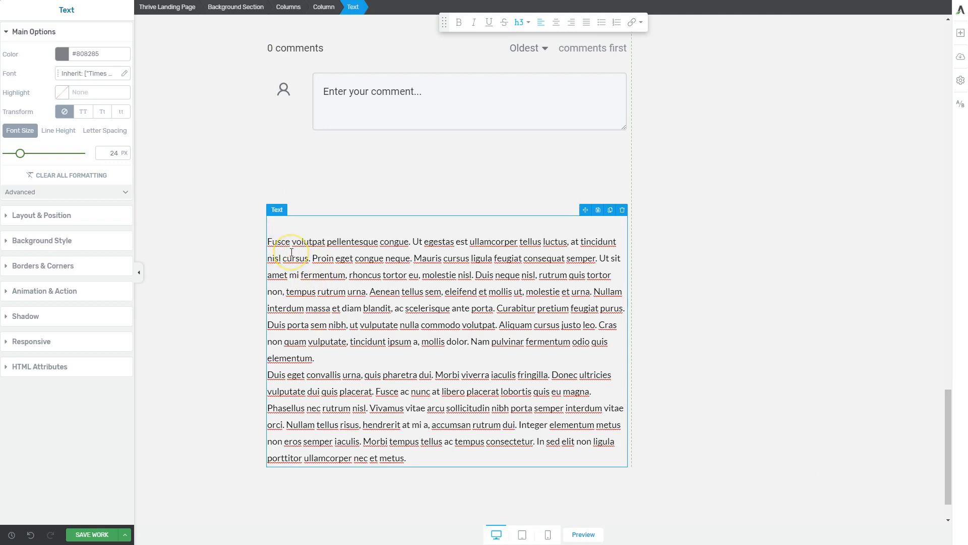
scroll(378, 227, "up", 7)
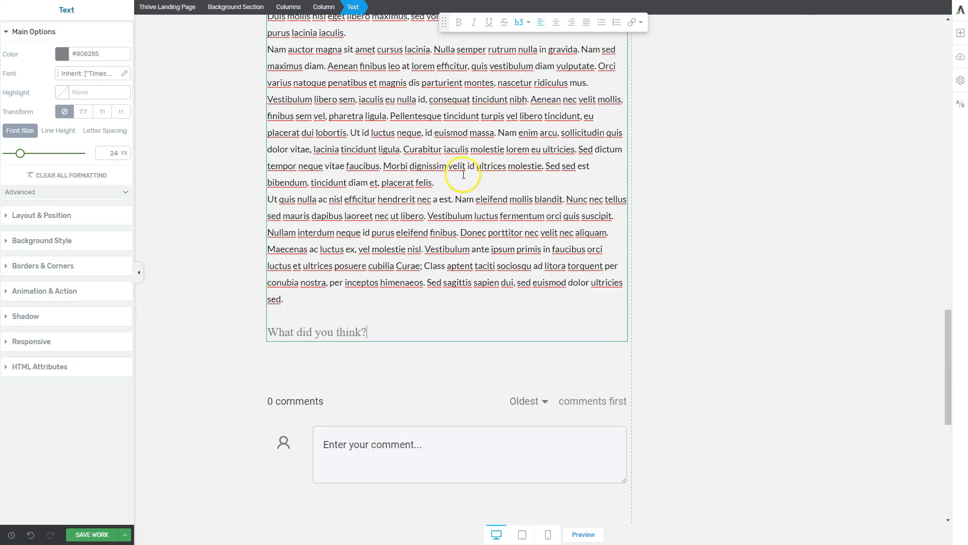
Step: Insert a new text element between the "What did you think?" heading and the Thrive Comments element
left_click(444, 331)
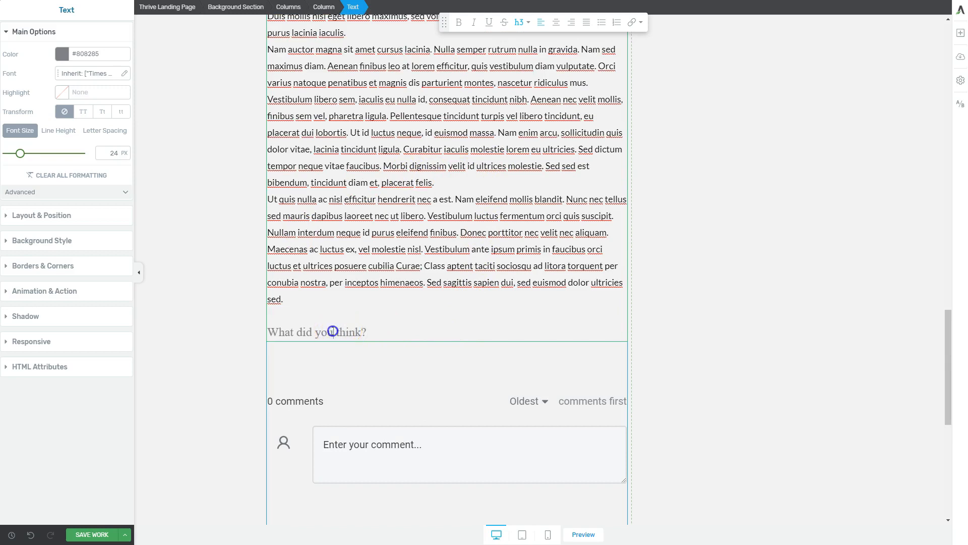
left_click(381, 362)
left_click(404, 333)
left_click(961, 32)
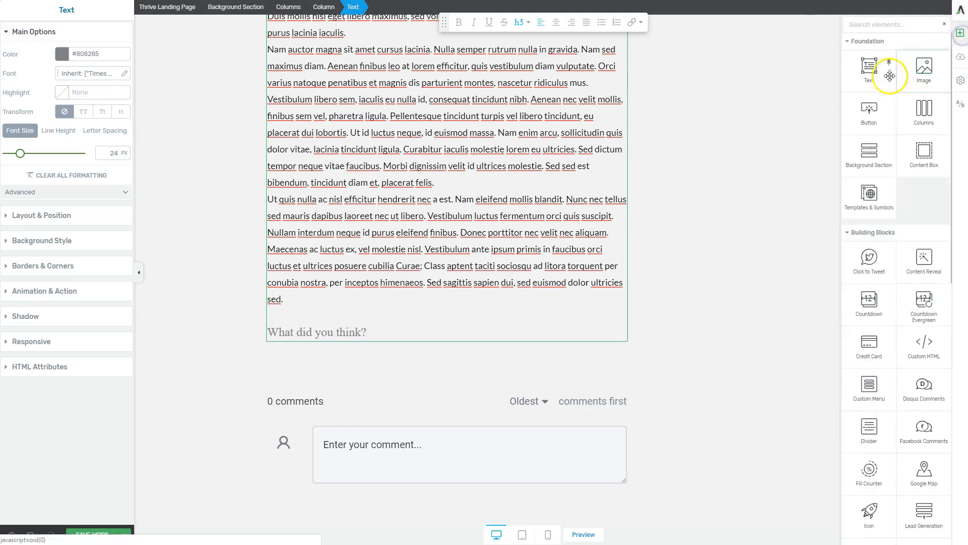
left_click_drag(871, 73, 486, 357)
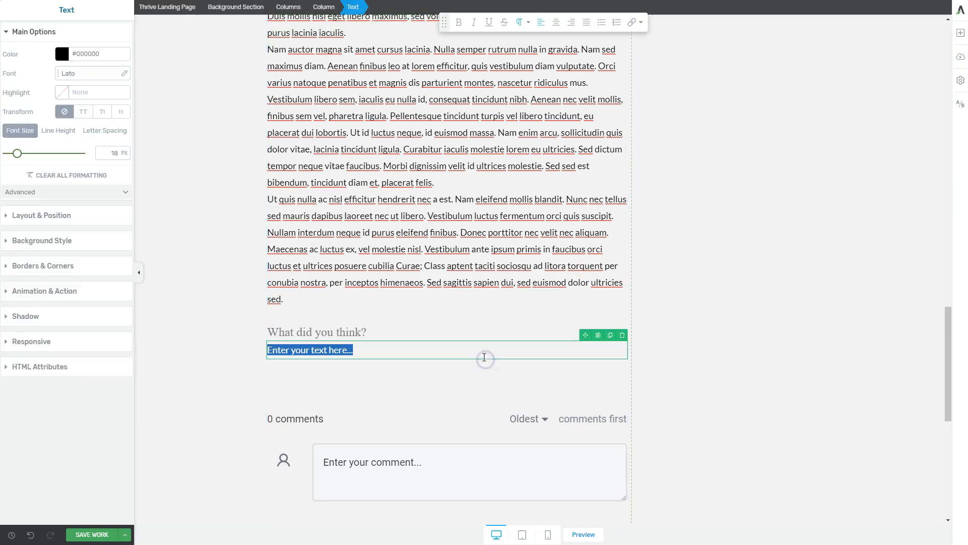
Step: Move the "What did you think?" heading into the new text element and set that element's HTML ID to "stop"
left_click(407, 332)
triple_click(399, 332)
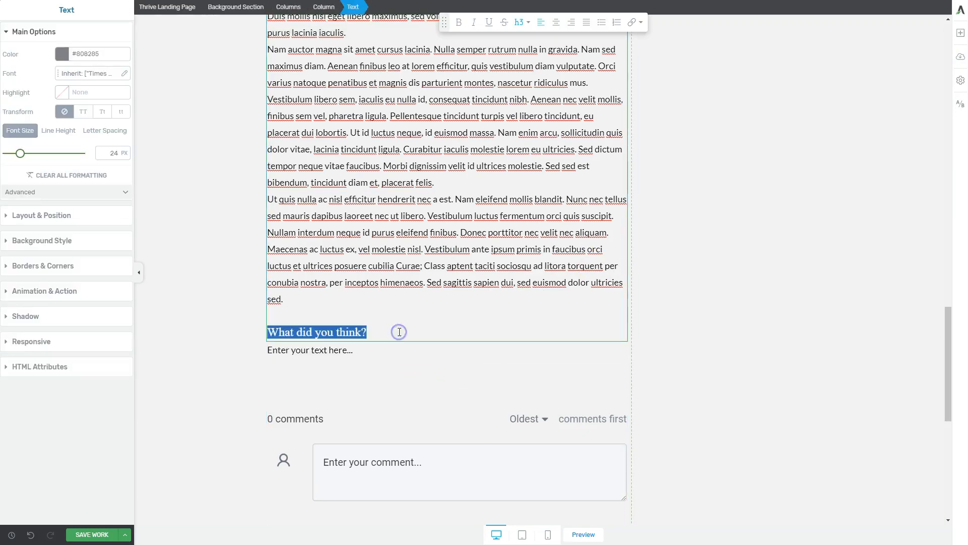
key("ctrl+x")
left_click(356, 348)
key("ctrl+v")
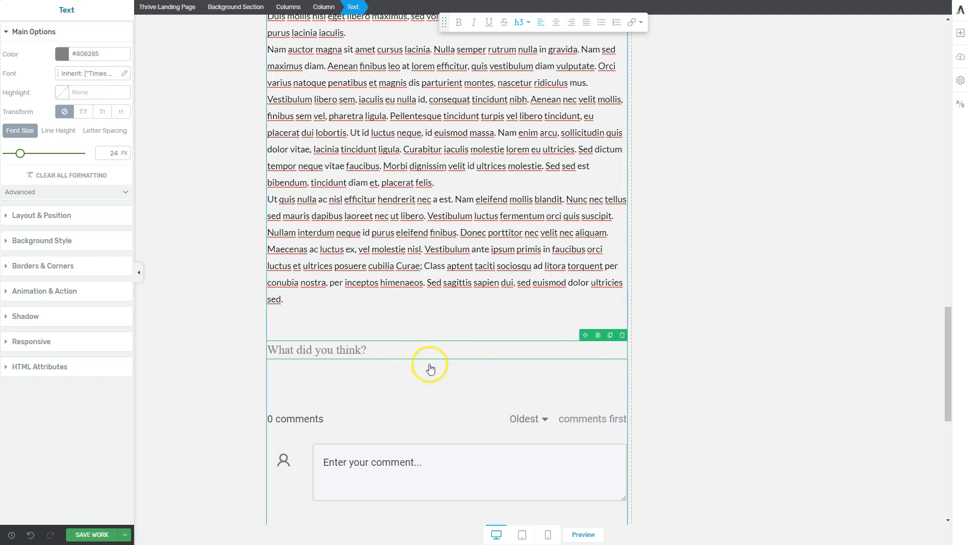
left_click(43, 372)
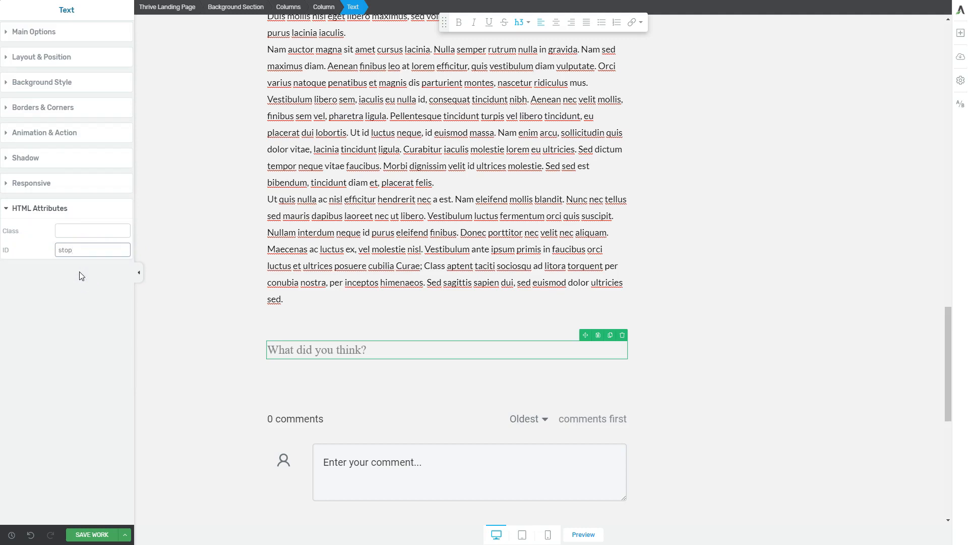
left_click(373, 366)
Step: Make the sidebar content box sticky until it reaches another element, using the element ID "stop"
scroll(530, 361, "up", 1)
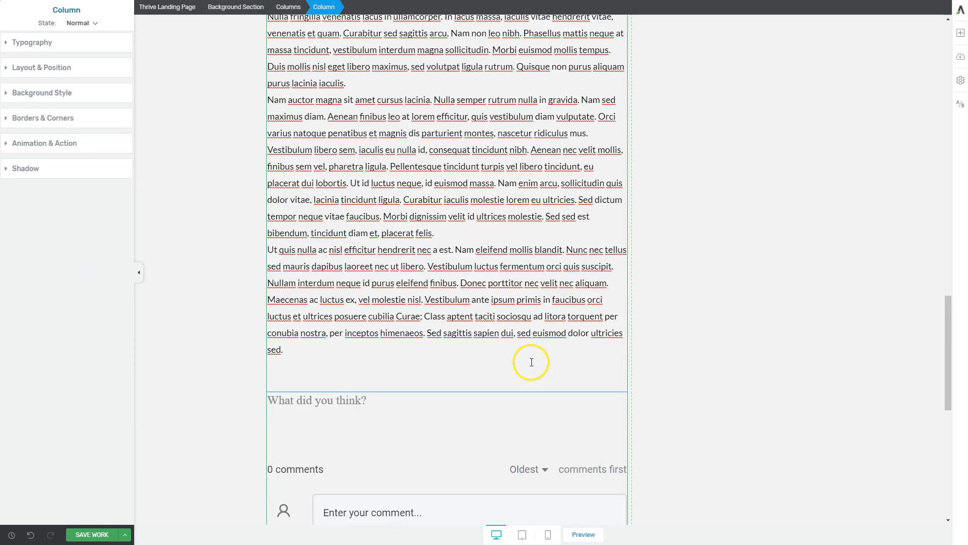
scroll(530, 363, "up", 10)
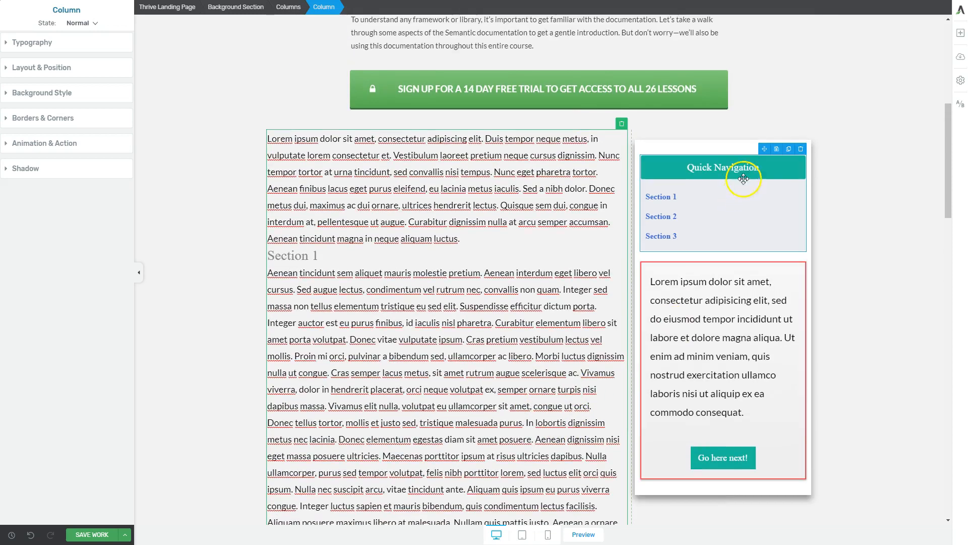
left_click(737, 145)
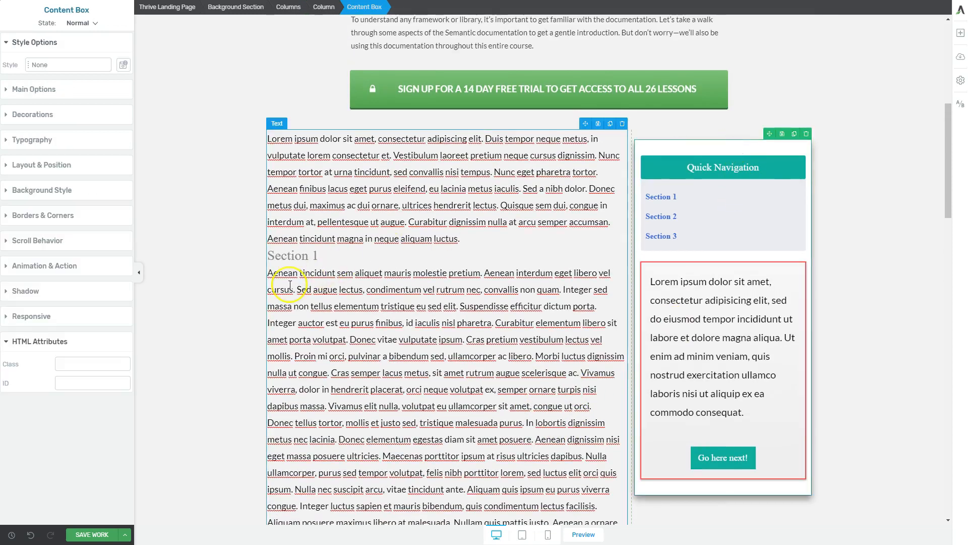
left_click(41, 245)
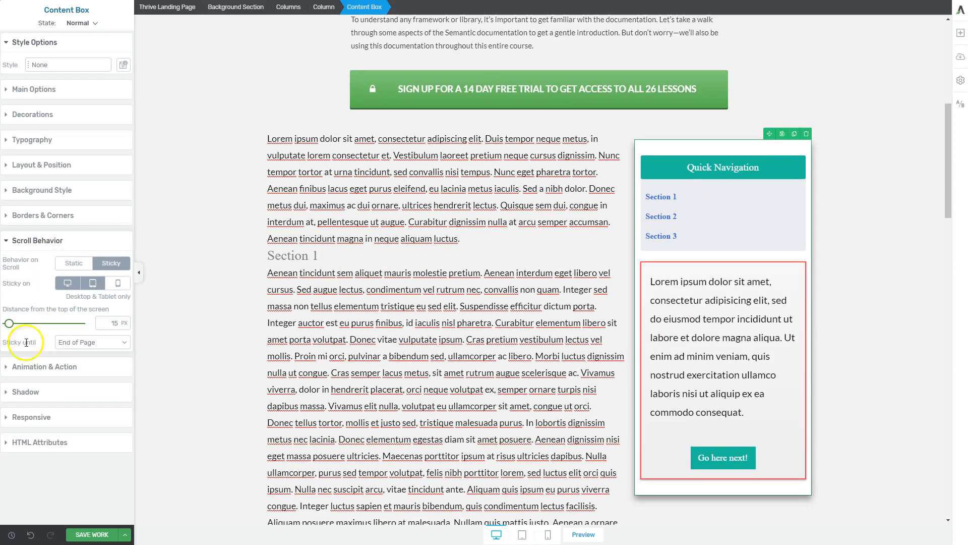
left_click(81, 343)
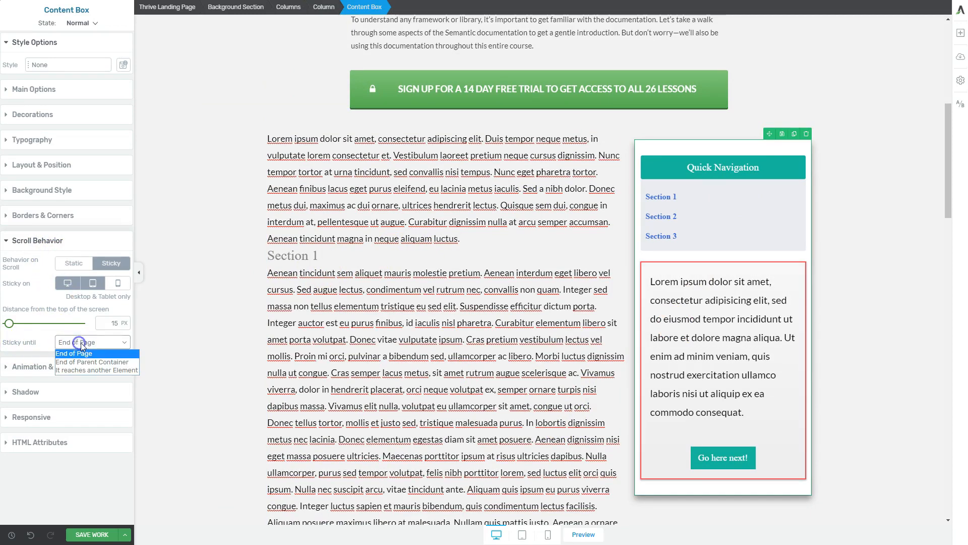
left_click(90, 370)
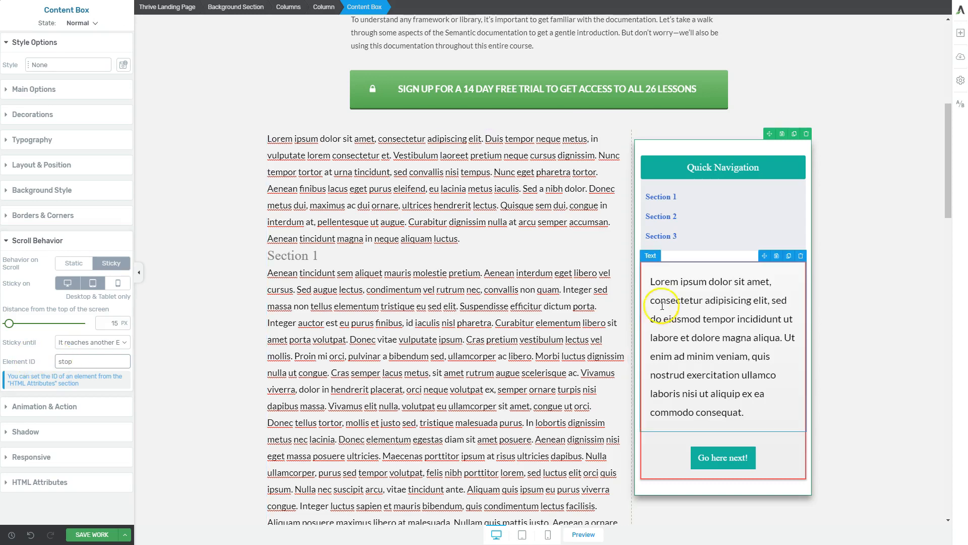
Step: Save the work and view the resulting page outside the editor
left_click(127, 535)
left_click(87, 517)
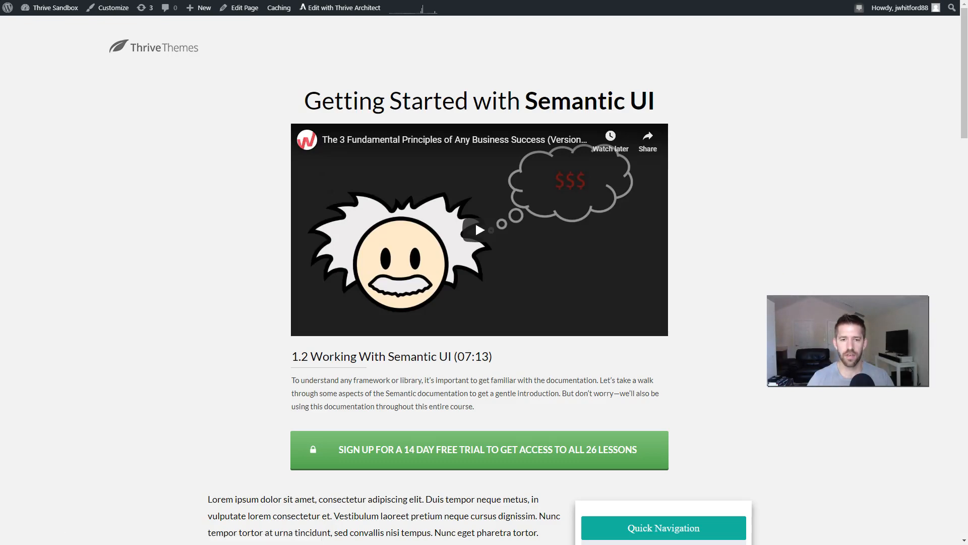
Step: Examine how the sticky sidebar behaves while scrolling down past the "What did you think?" heading and comments, and back up
scroll(721, 216, "down", 15)
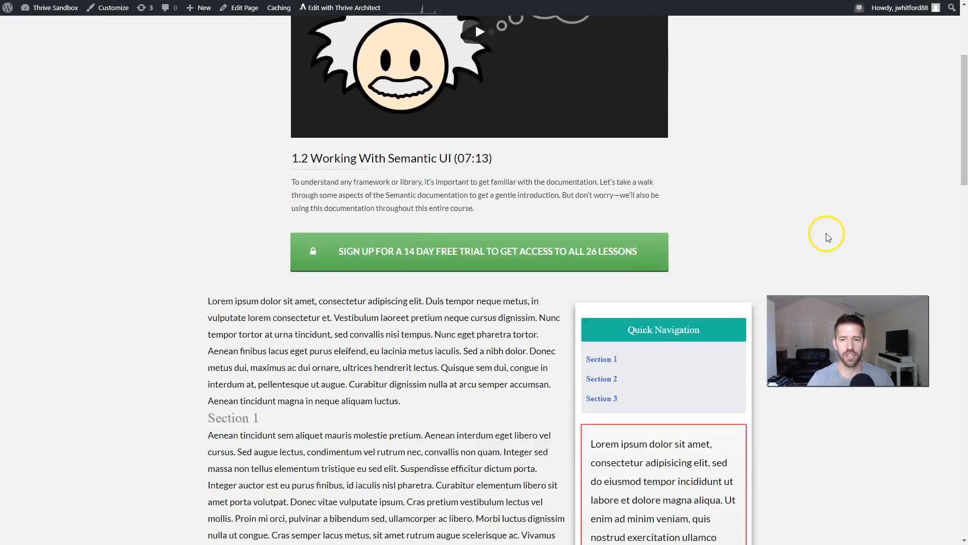
scroll(825, 232, "down", 9)
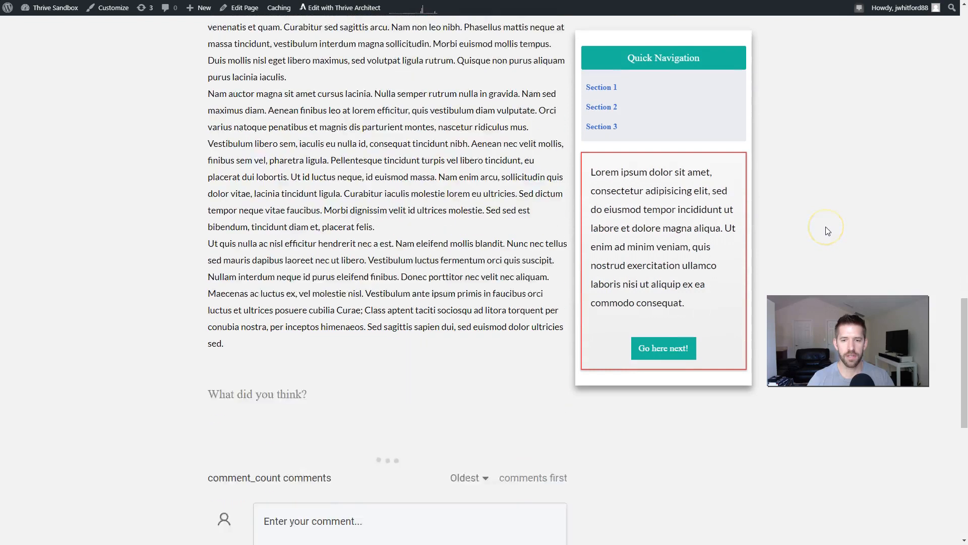
left_click_drag(203, 358, 379, 358)
left_click(311, 357)
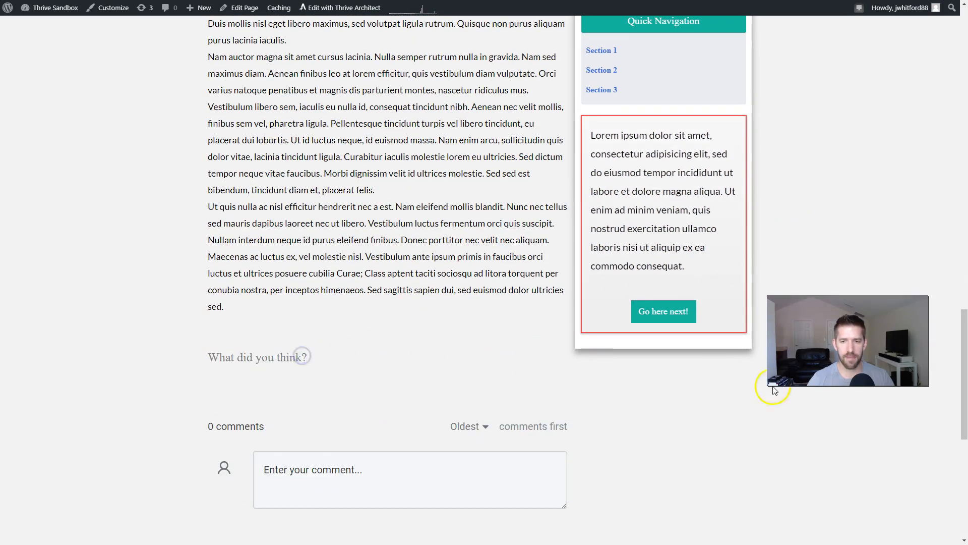
scroll(807, 389, "down", 5)
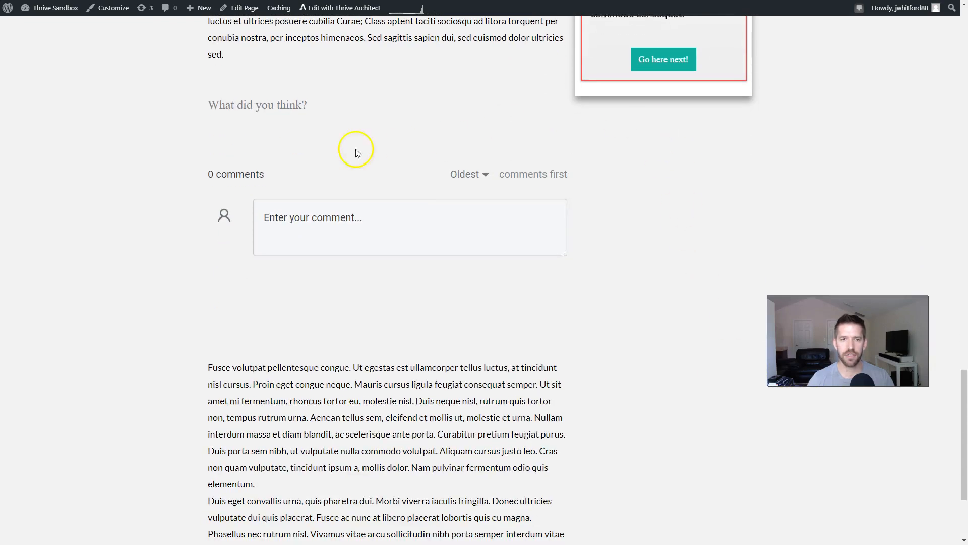
scroll(620, 232, "down", 3)
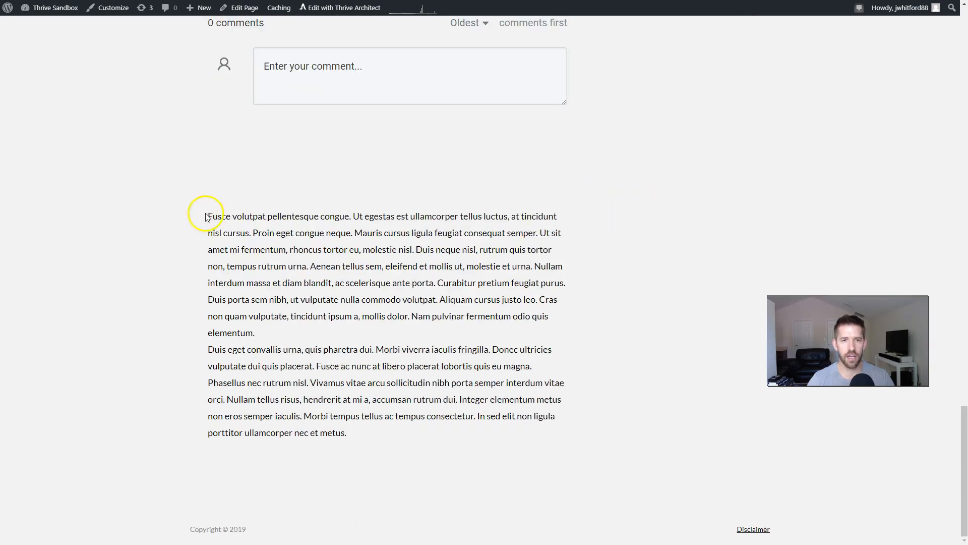
scroll(651, 297, "up", 5)
scroll(670, 307, "up", 15)
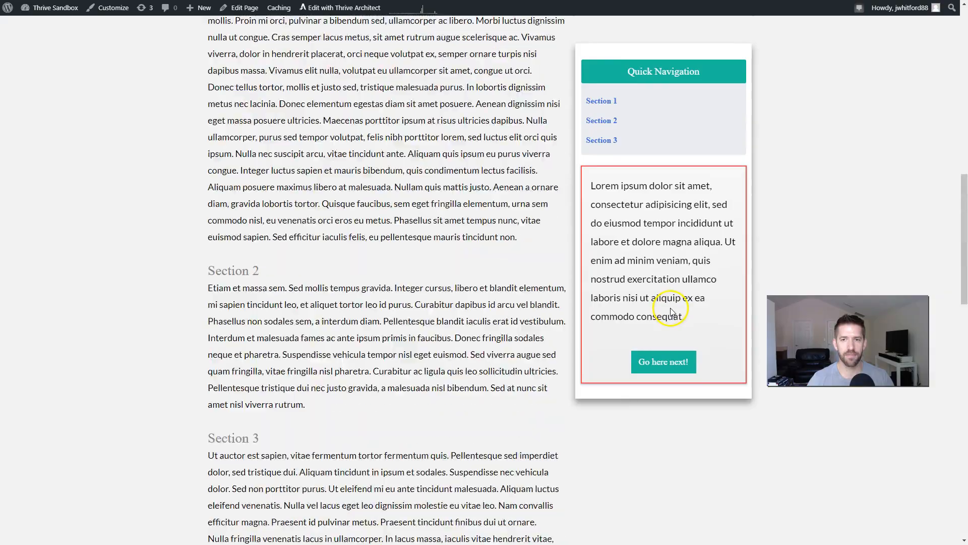